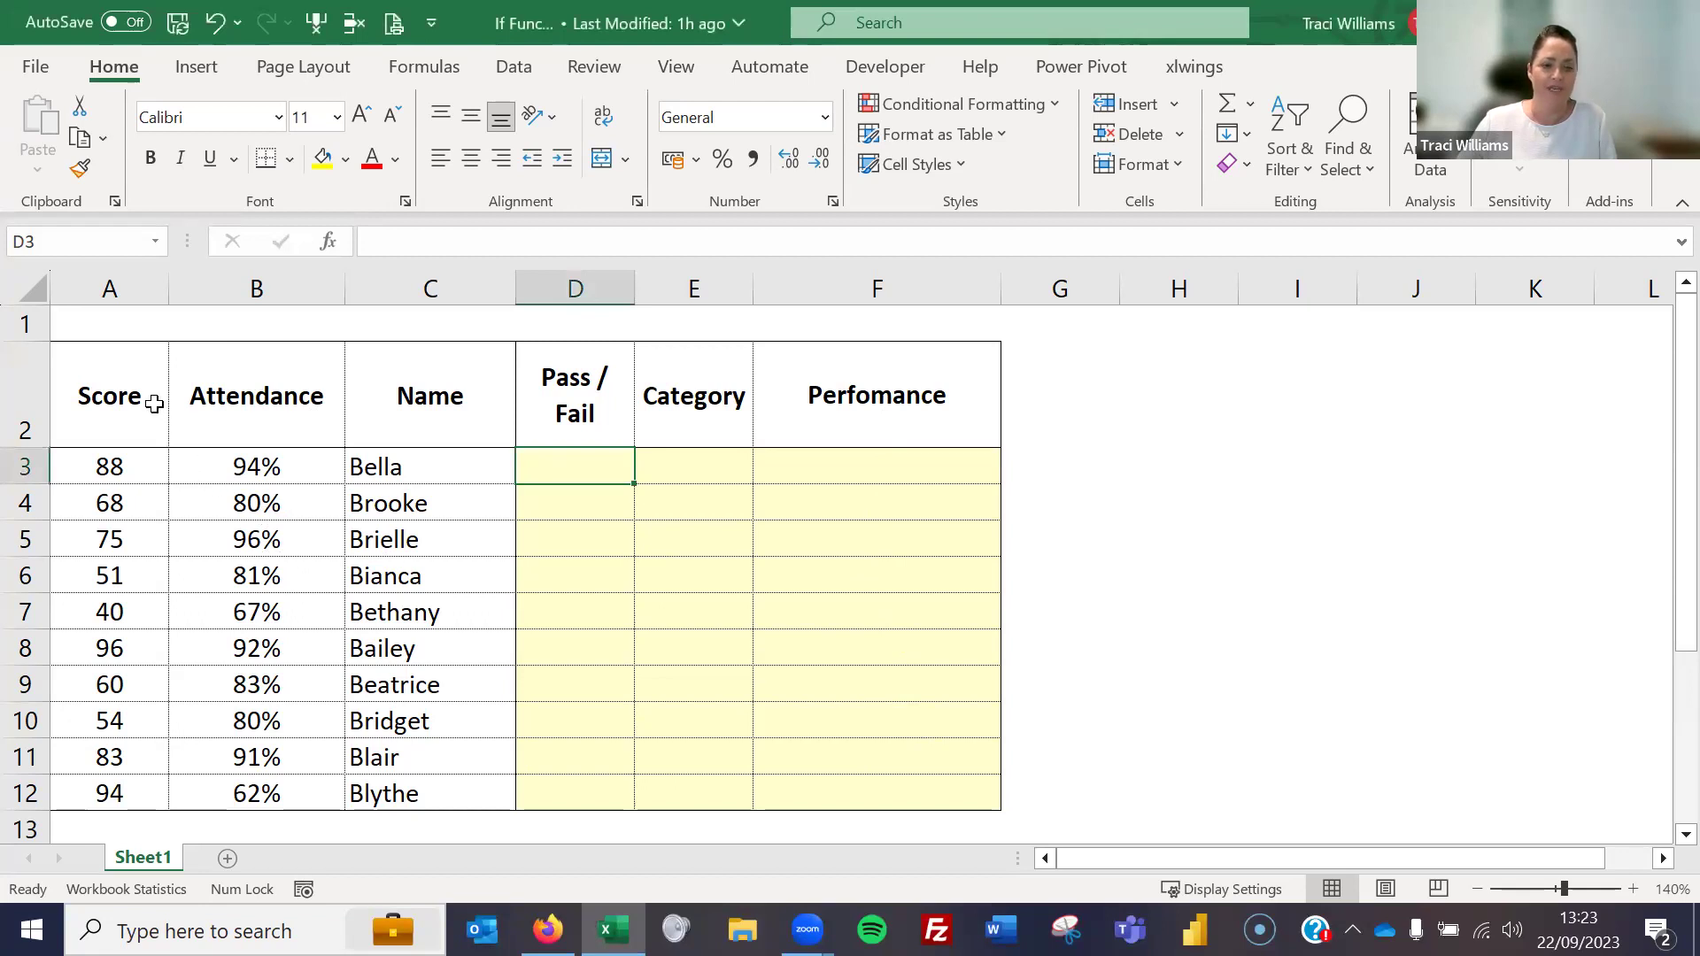
drag(154, 404, 152, 619)
drag(297, 387, 319, 602)
drag(470, 398, 505, 685)
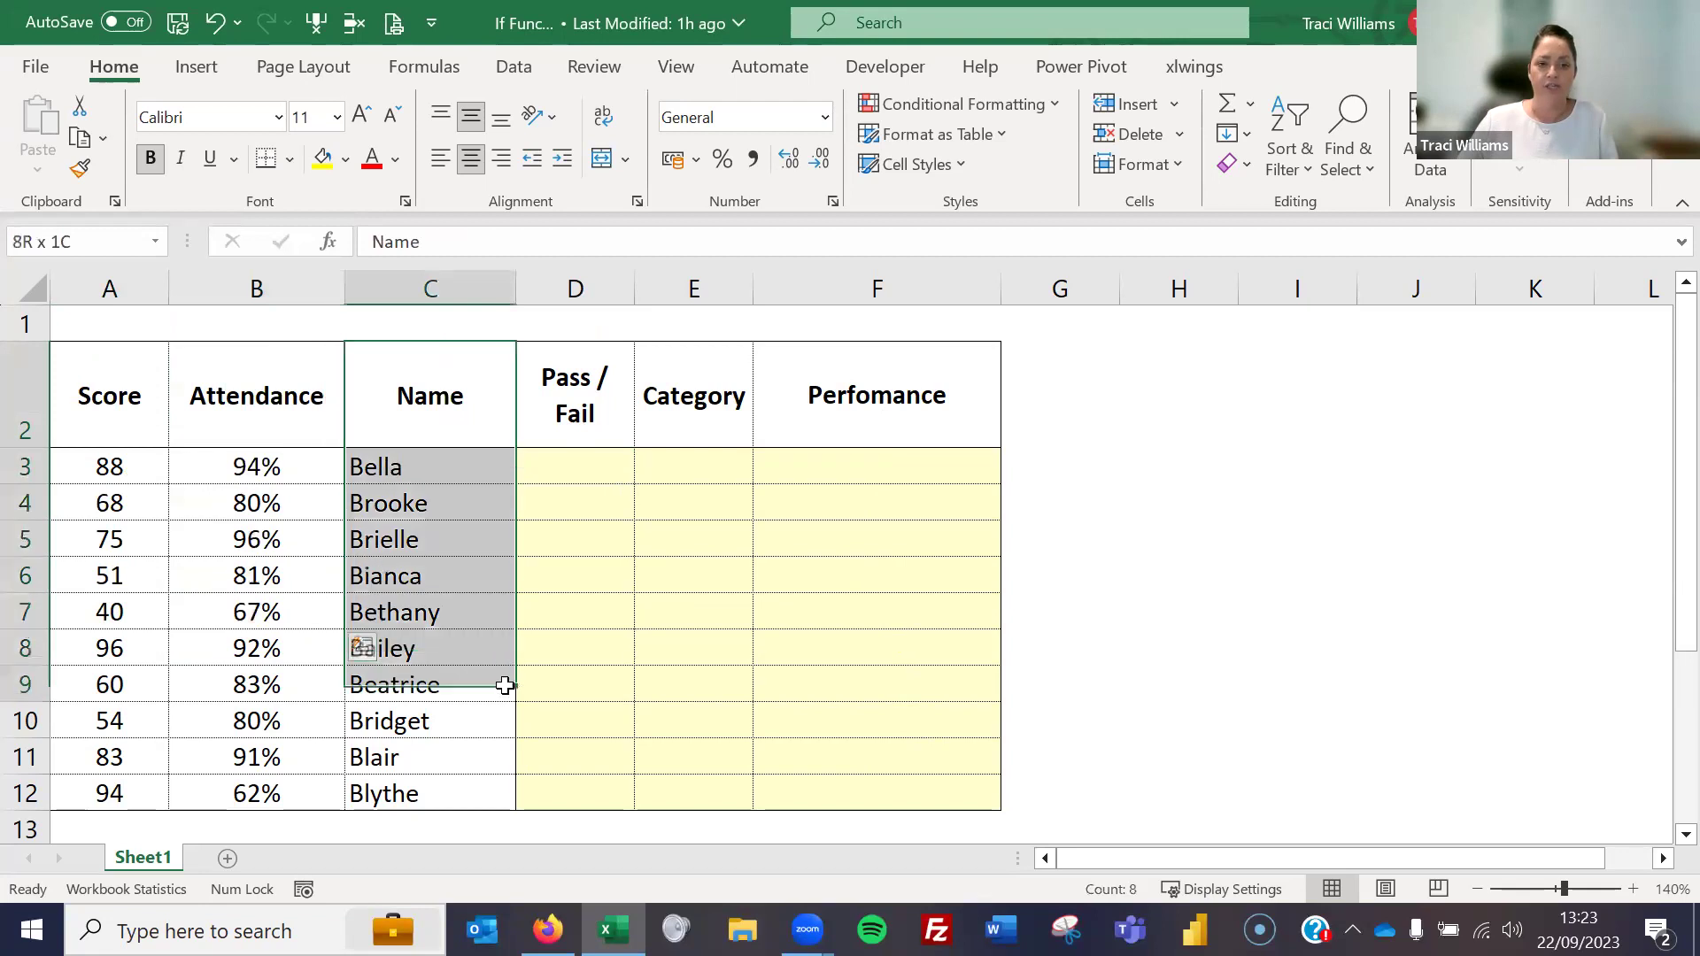
click(567, 469)
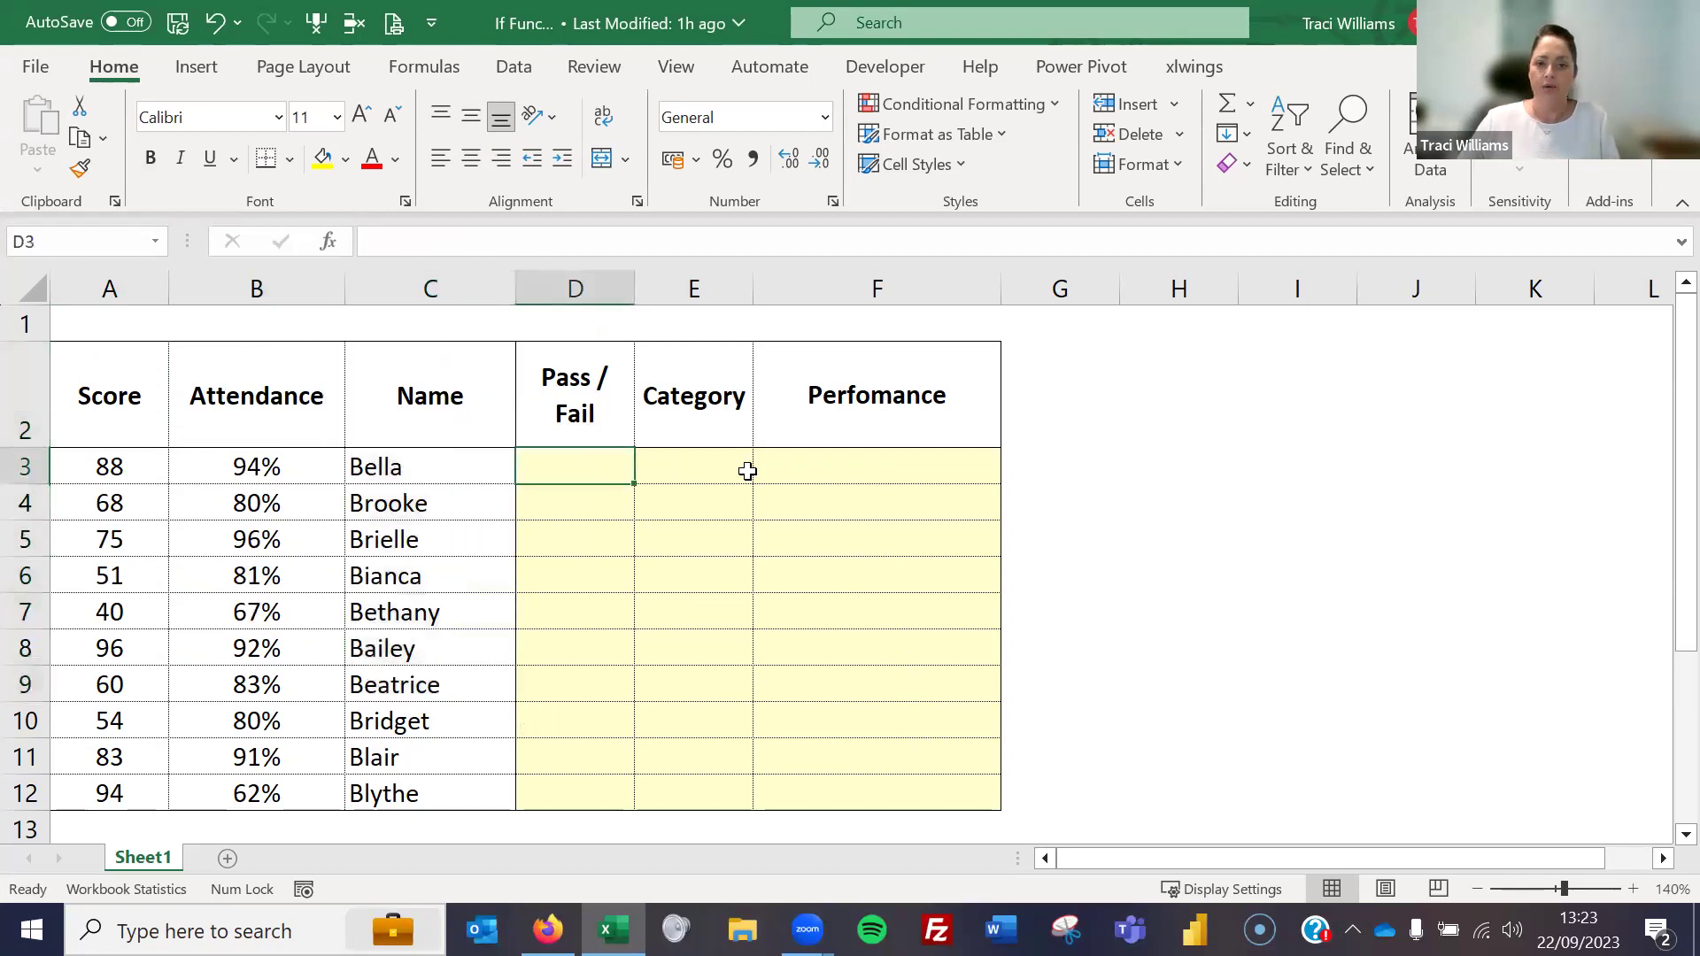
click(806, 460)
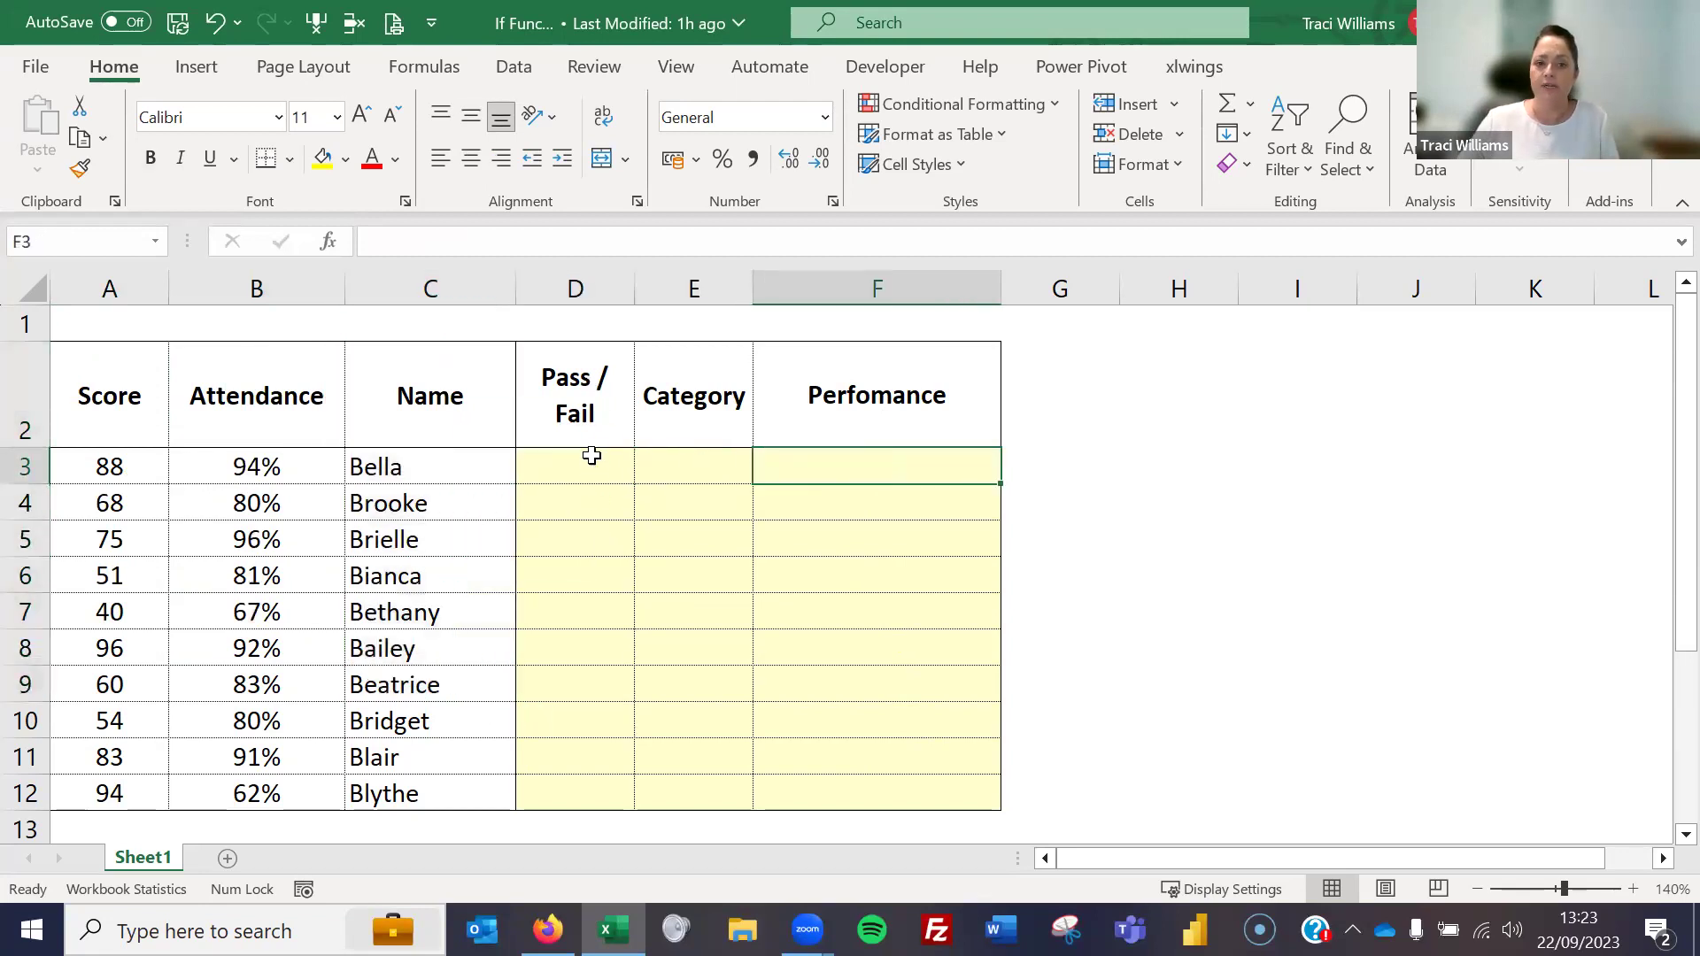
click(577, 386)
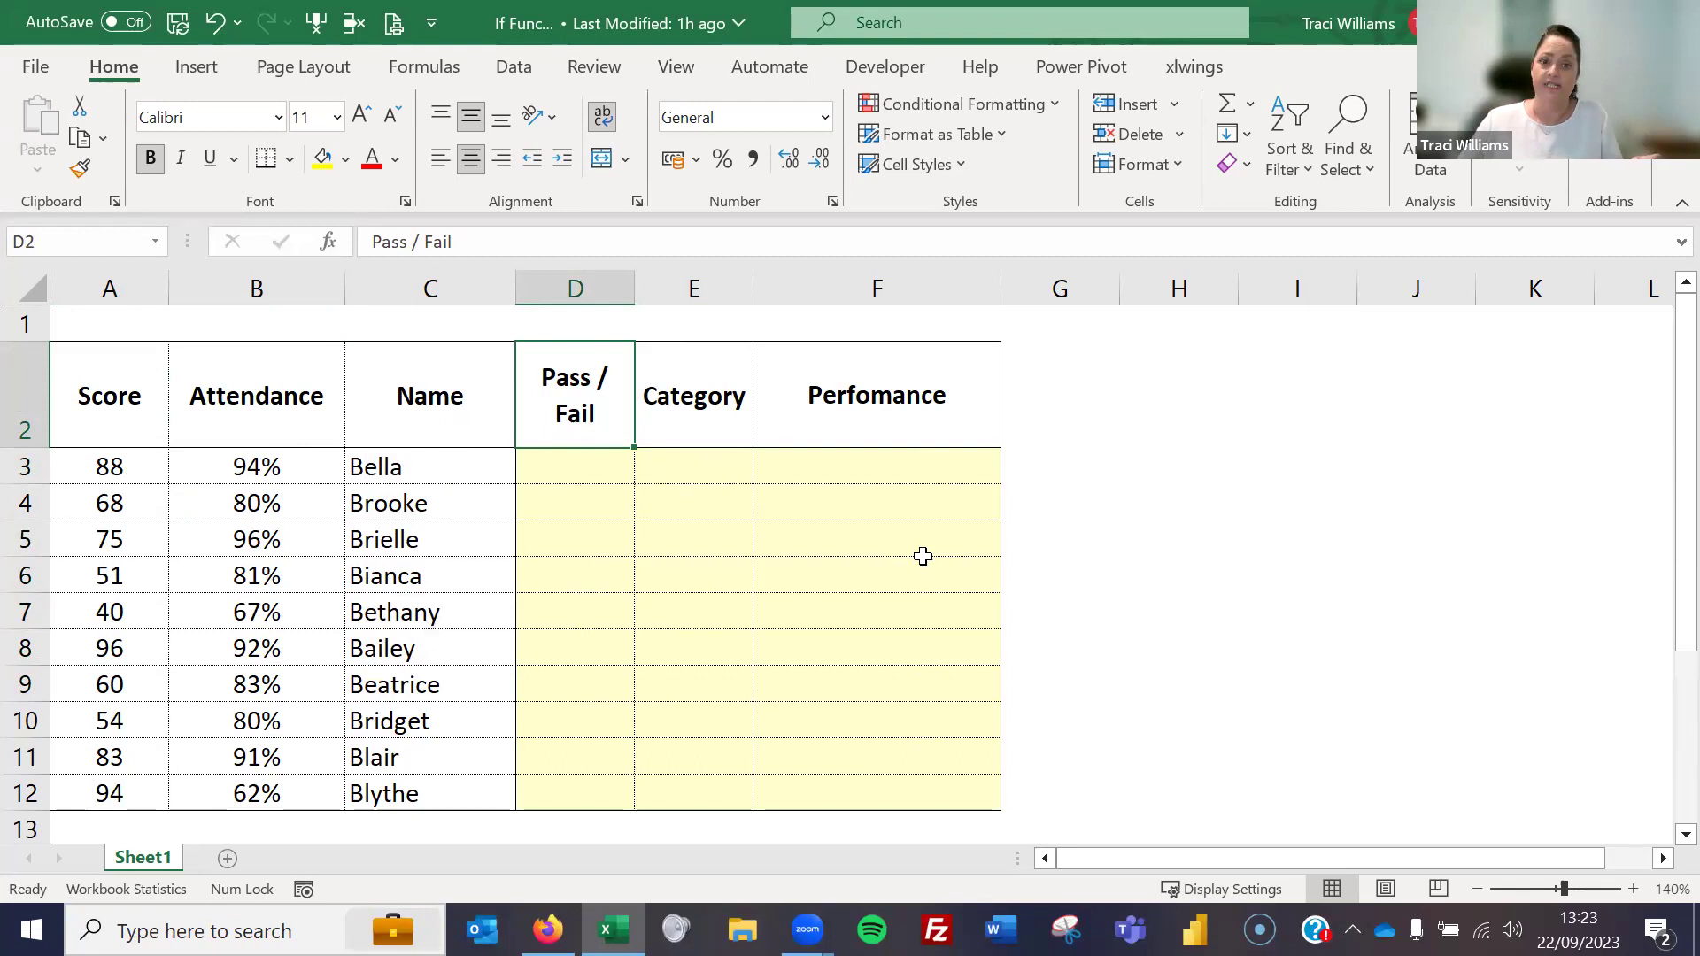
Find the IF function by searching for "if" and insert it in cell D3 under Pass / Fail
click(552, 471)
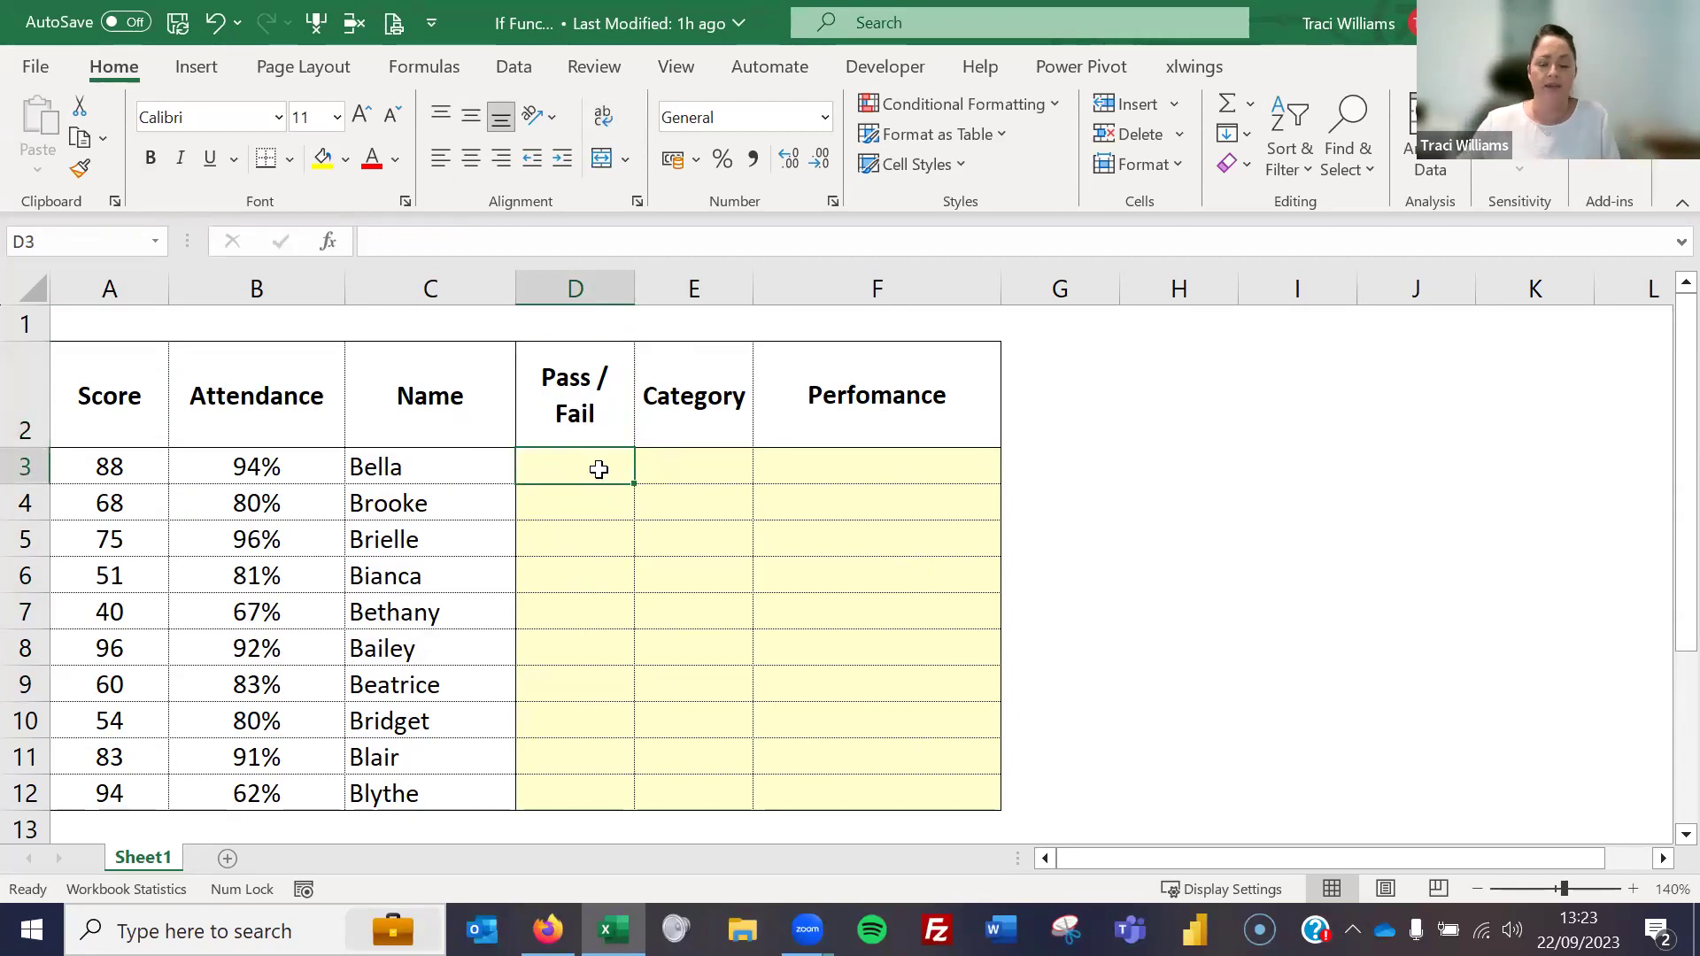
click(426, 71)
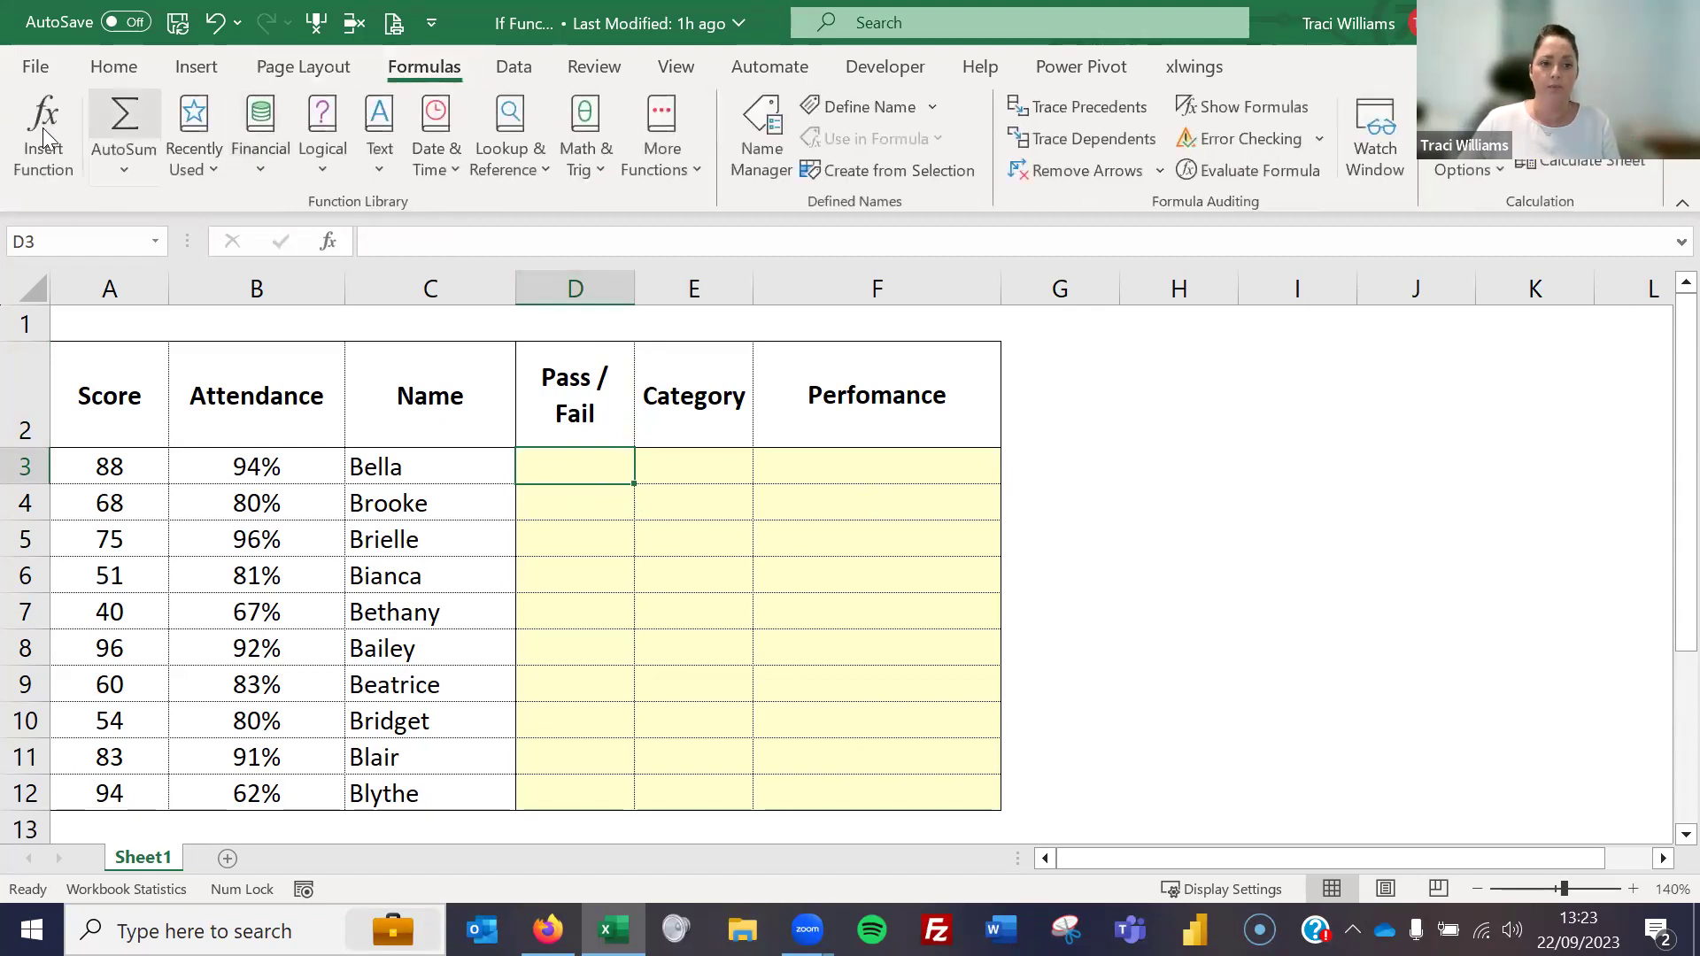
text(=)
key(shift+F3)
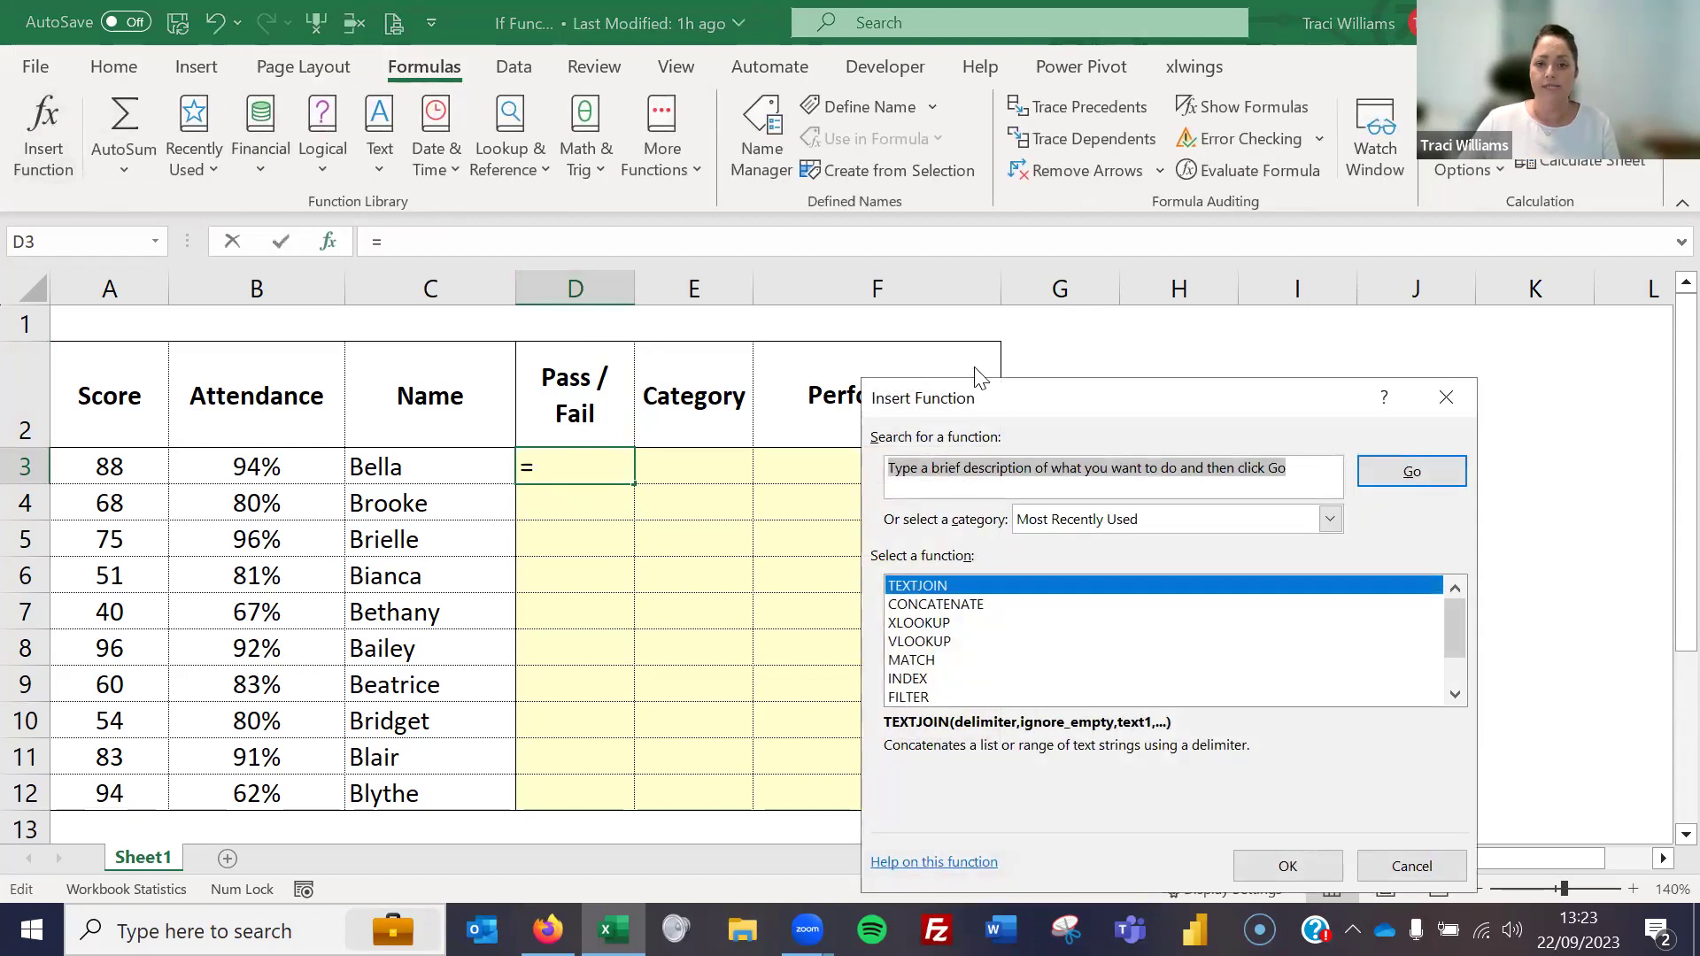
text(if)
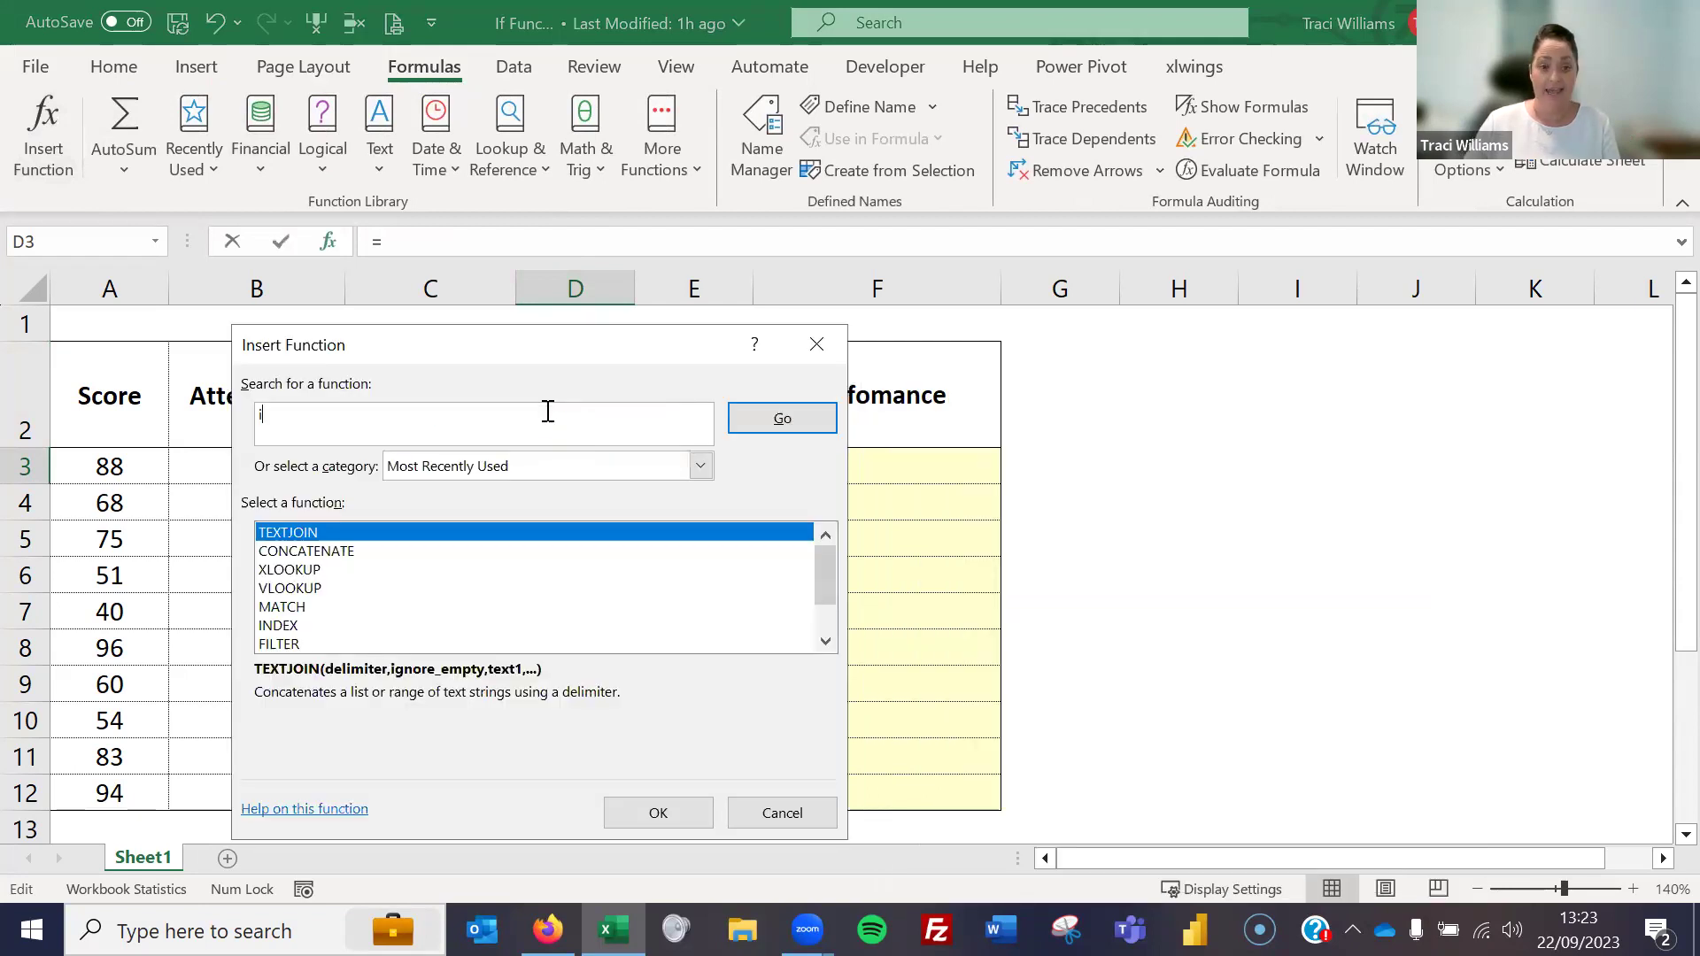
click(770, 417)
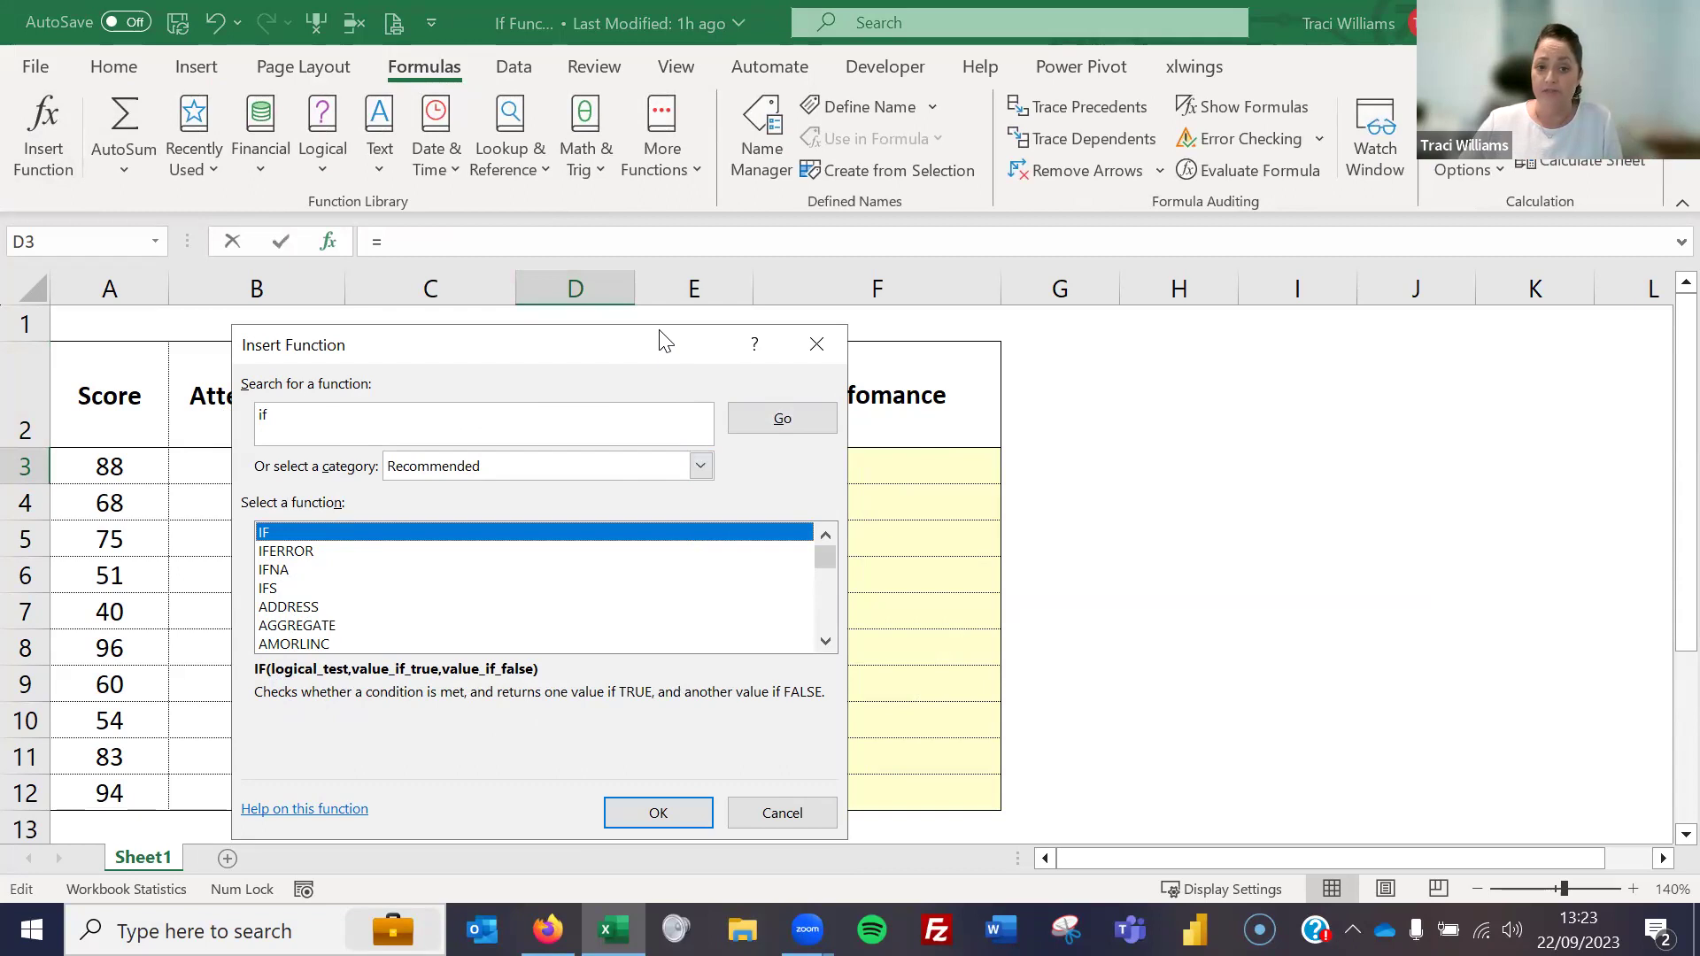
drag(663, 341, 677, 170)
click(690, 641)
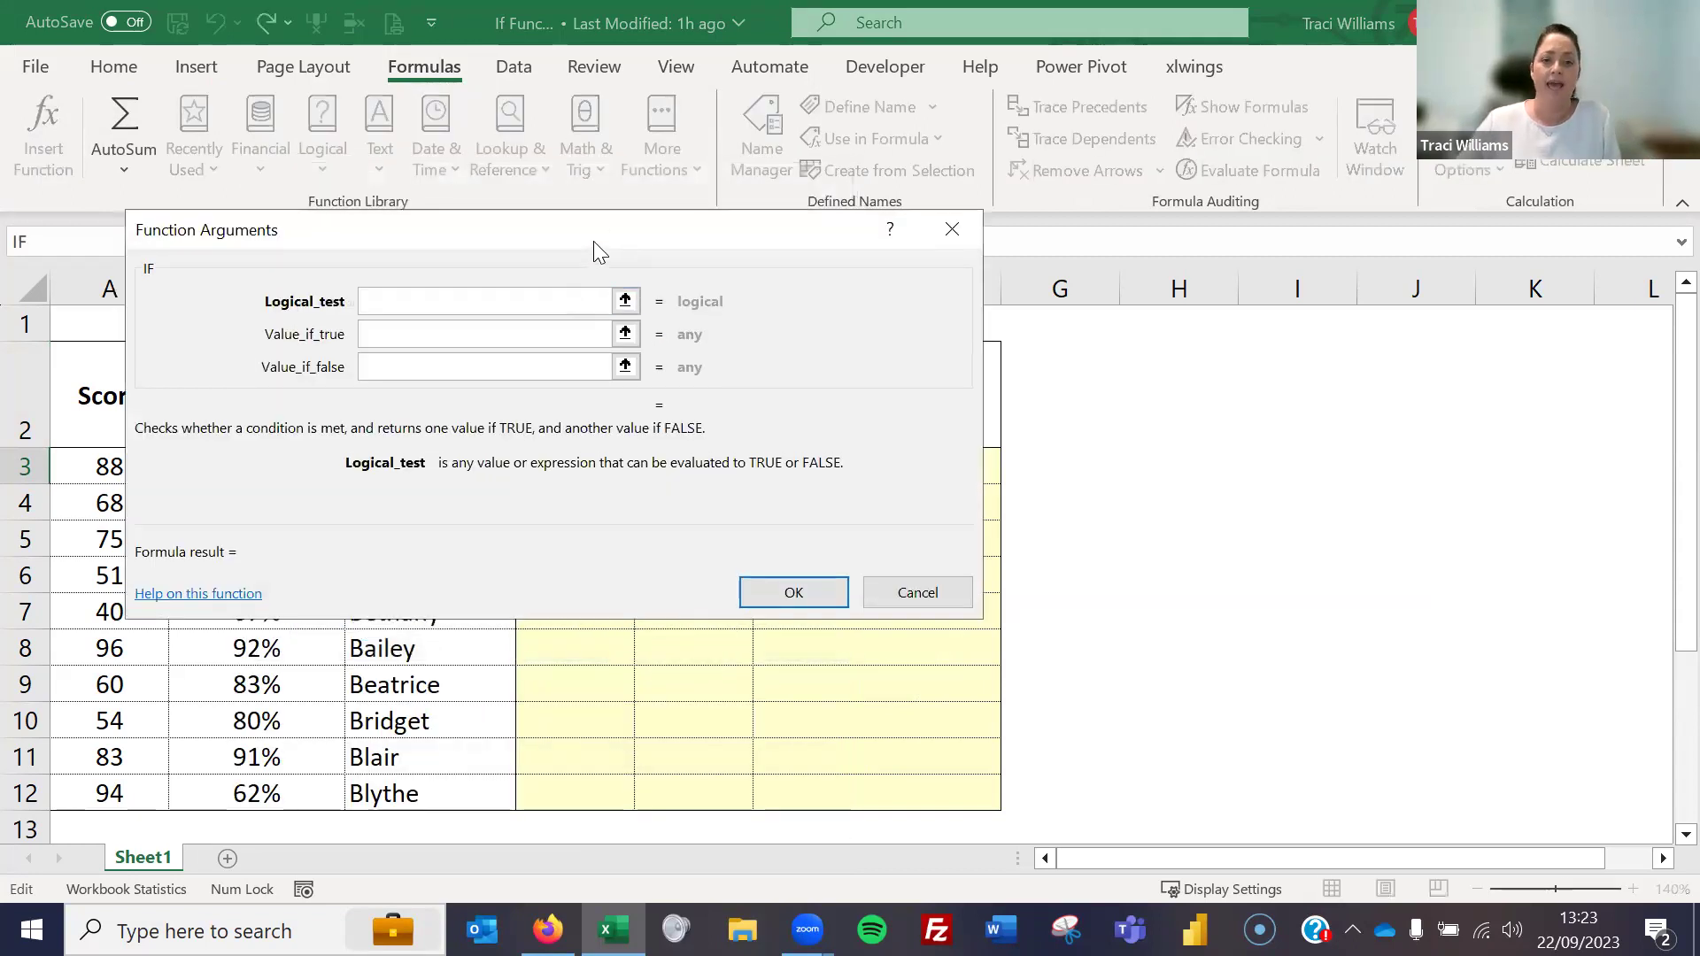
Set the IF function's logical test to A3>=70, keeping the arguments dialog clear of row 3
drag(593, 241, 590, 568)
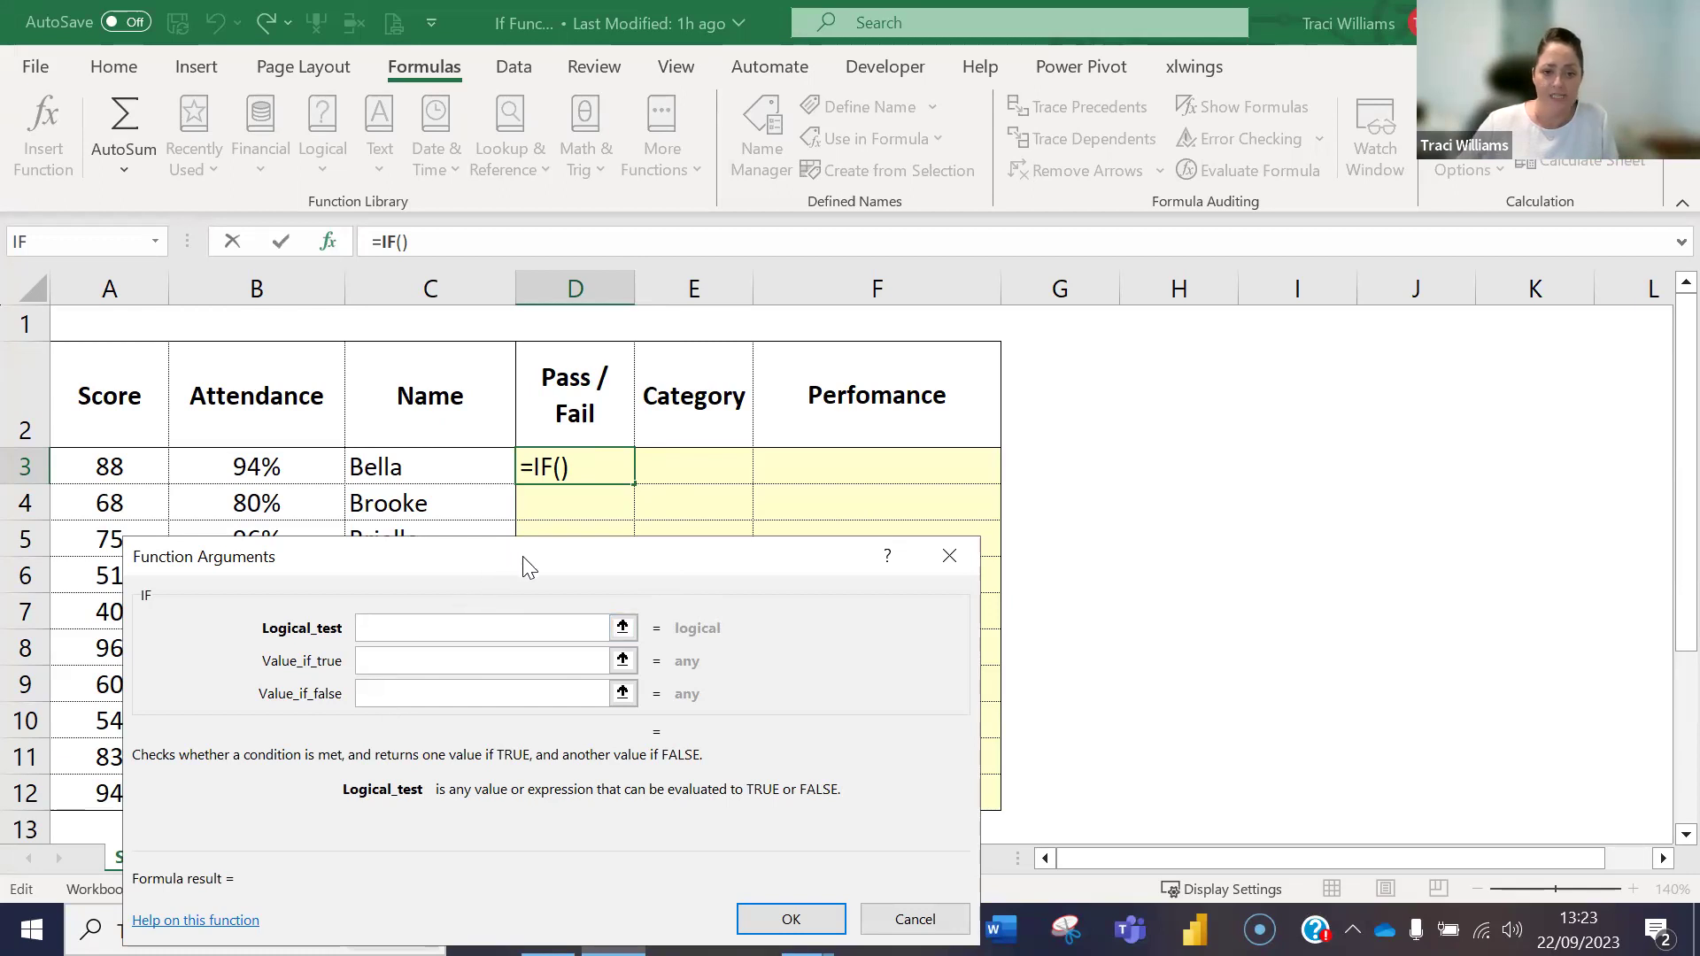
drag(523, 552, 555, 501)
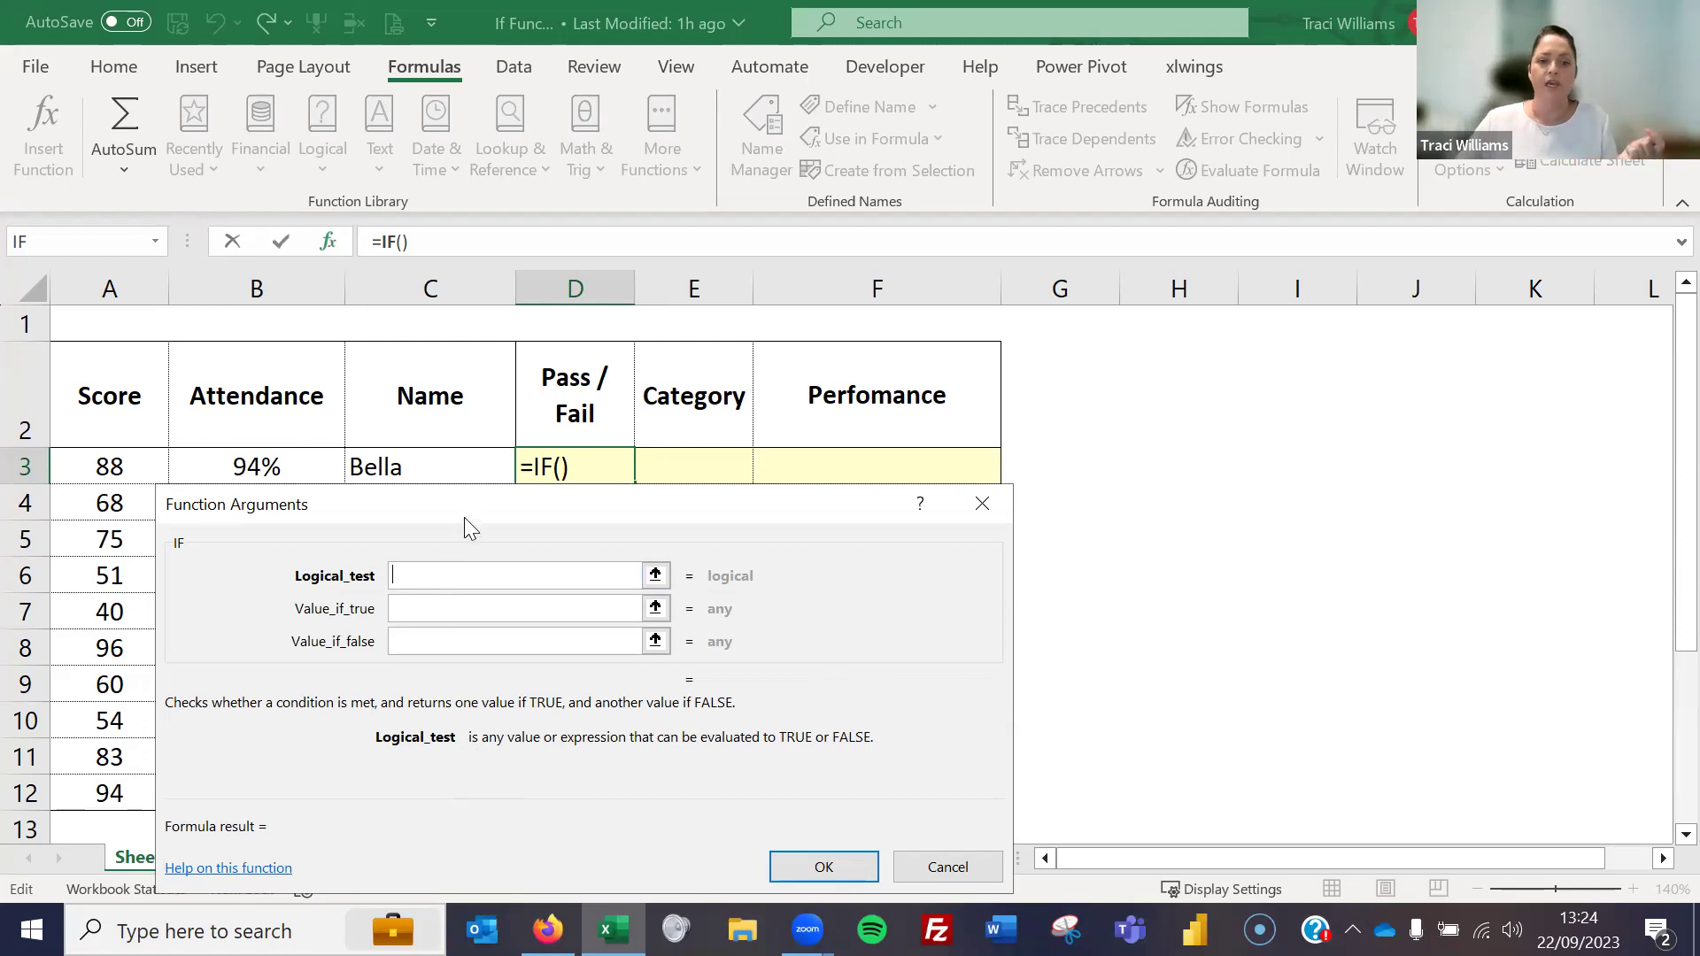
drag(466, 520, 462, 574)
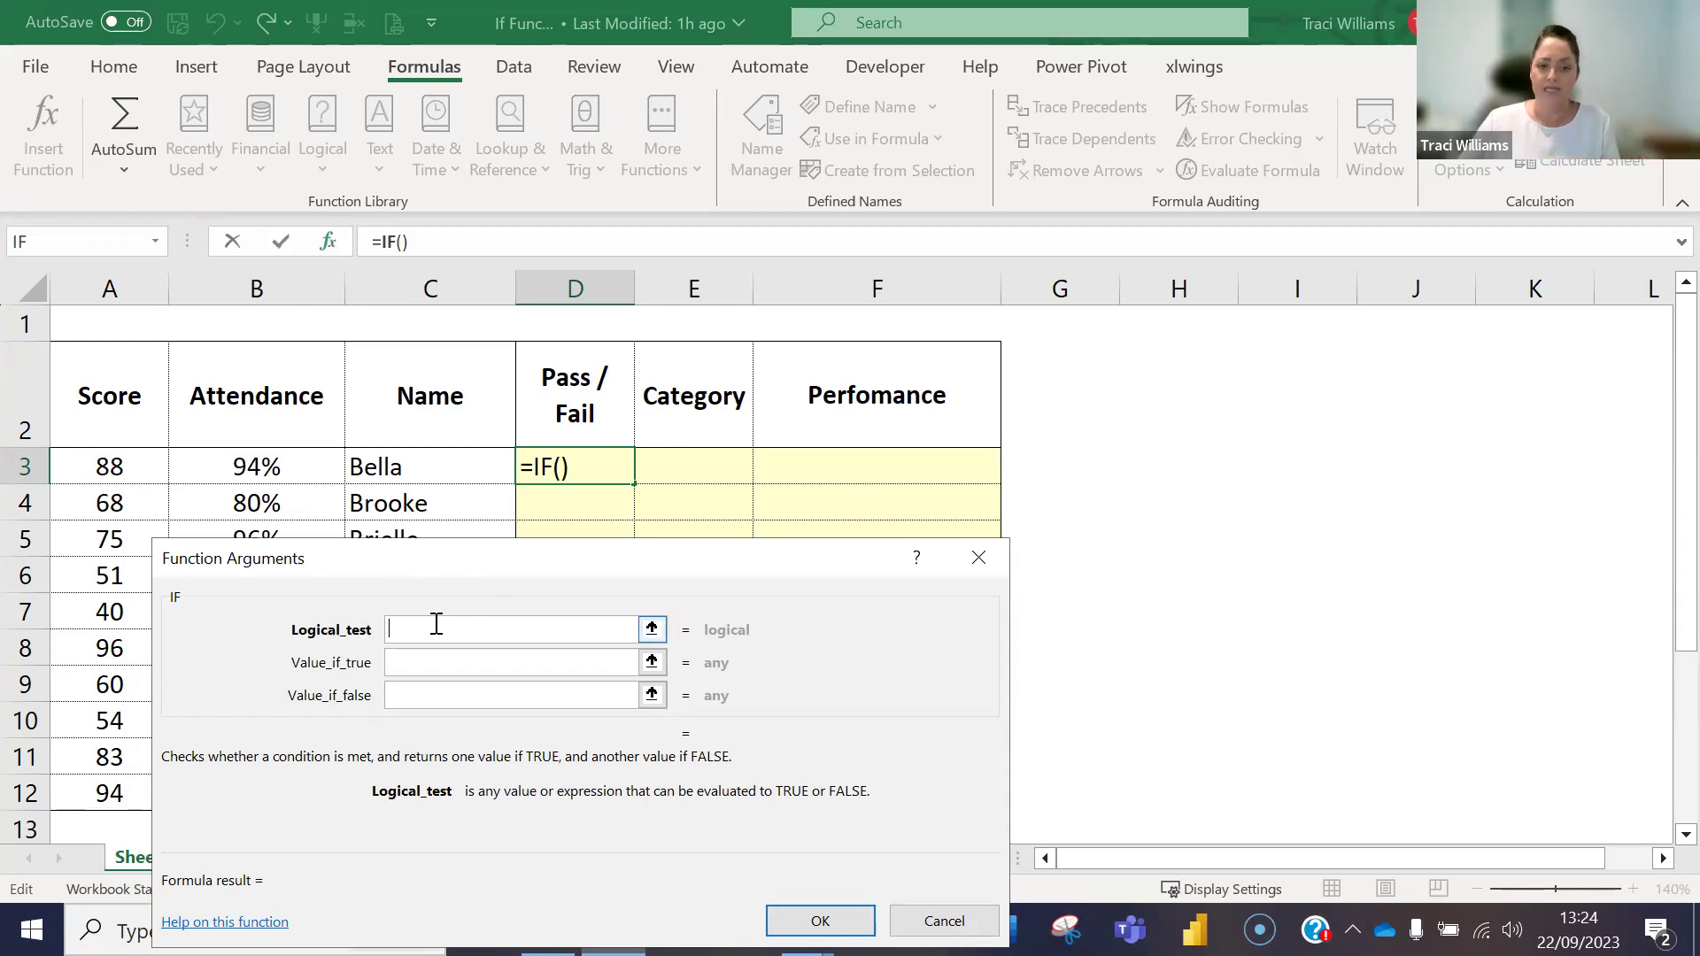
click(142, 464)
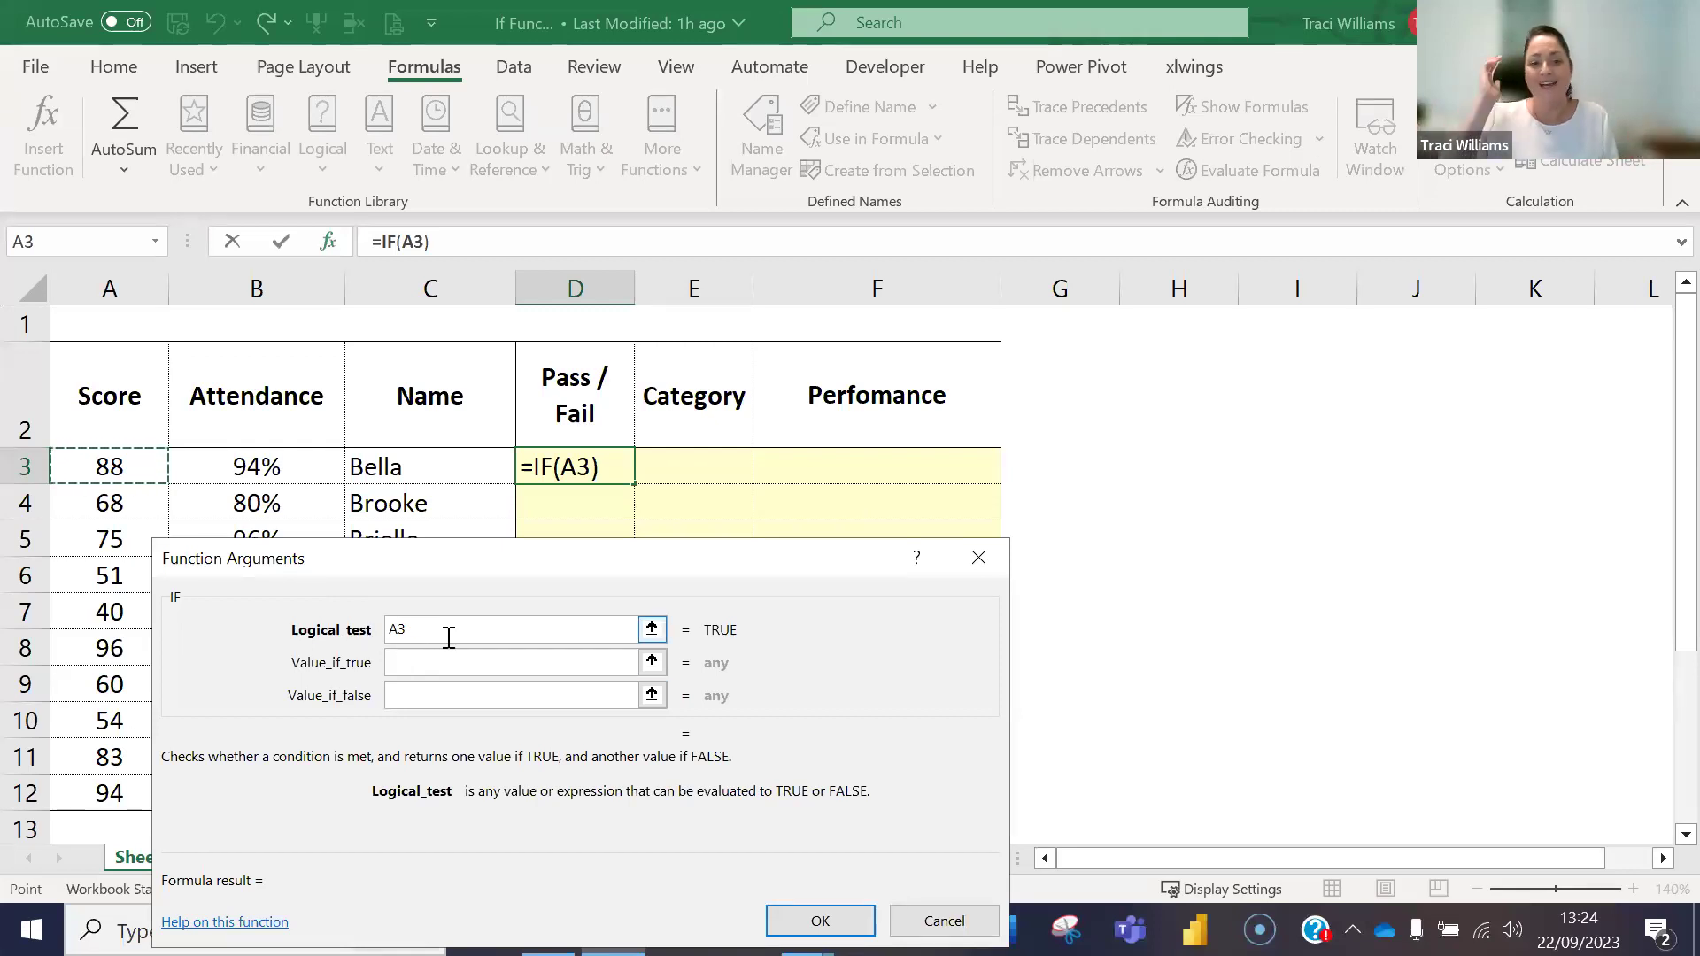
text(>=)
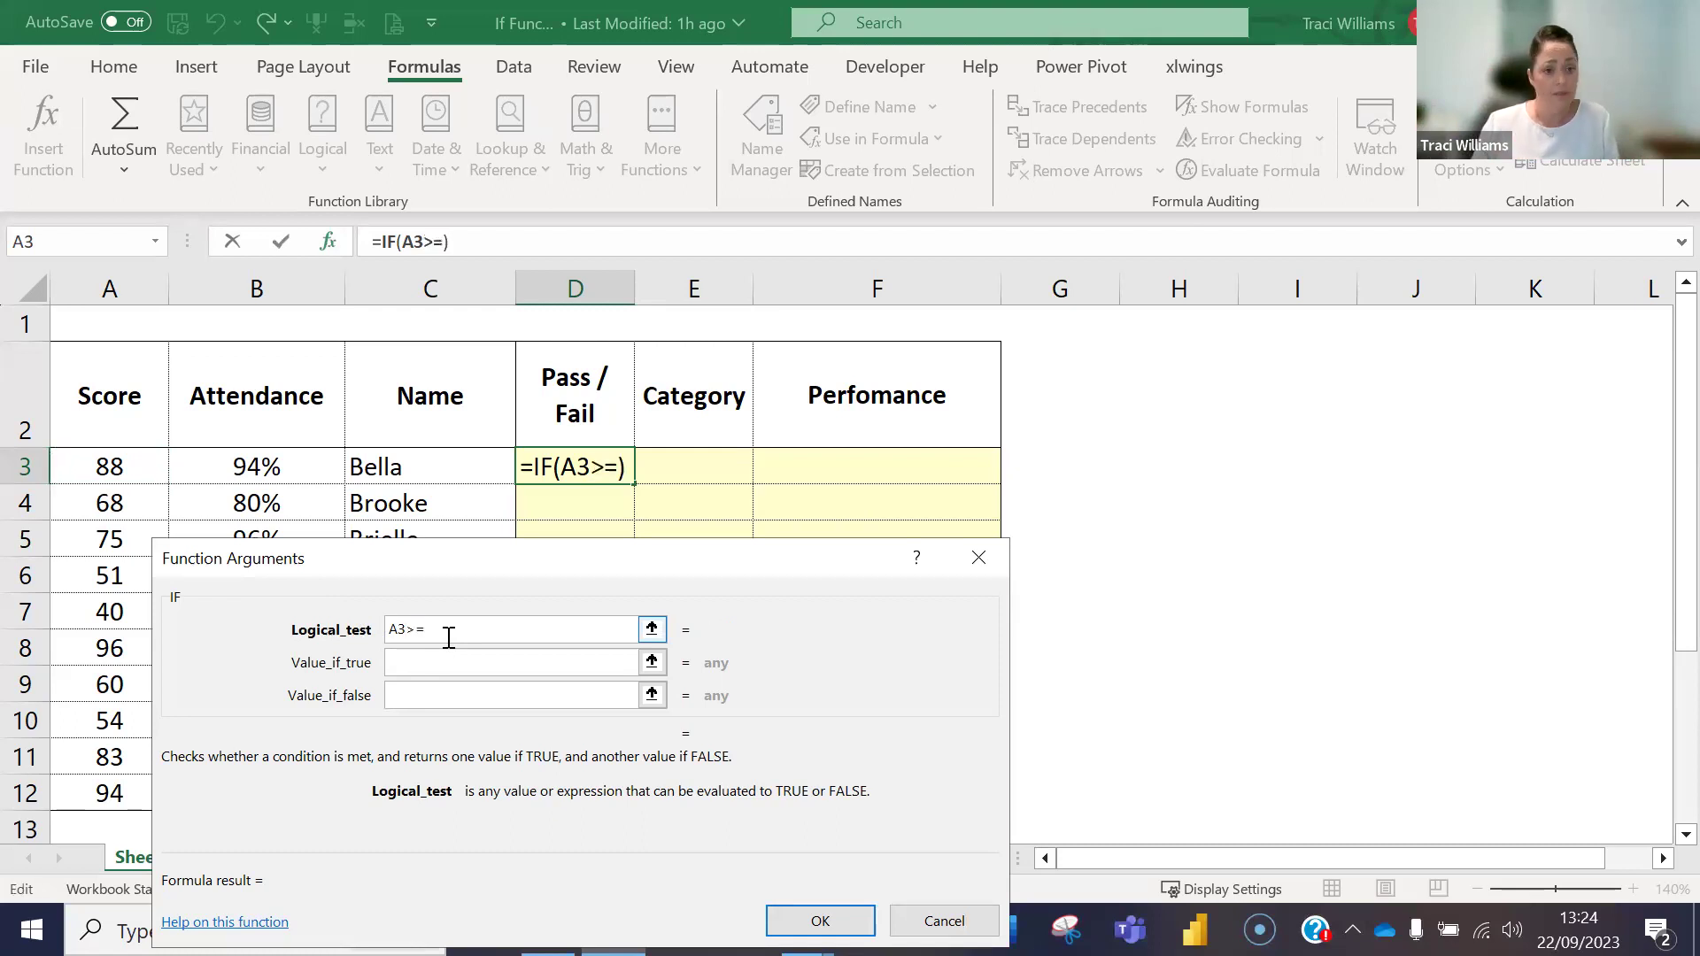
text(70)
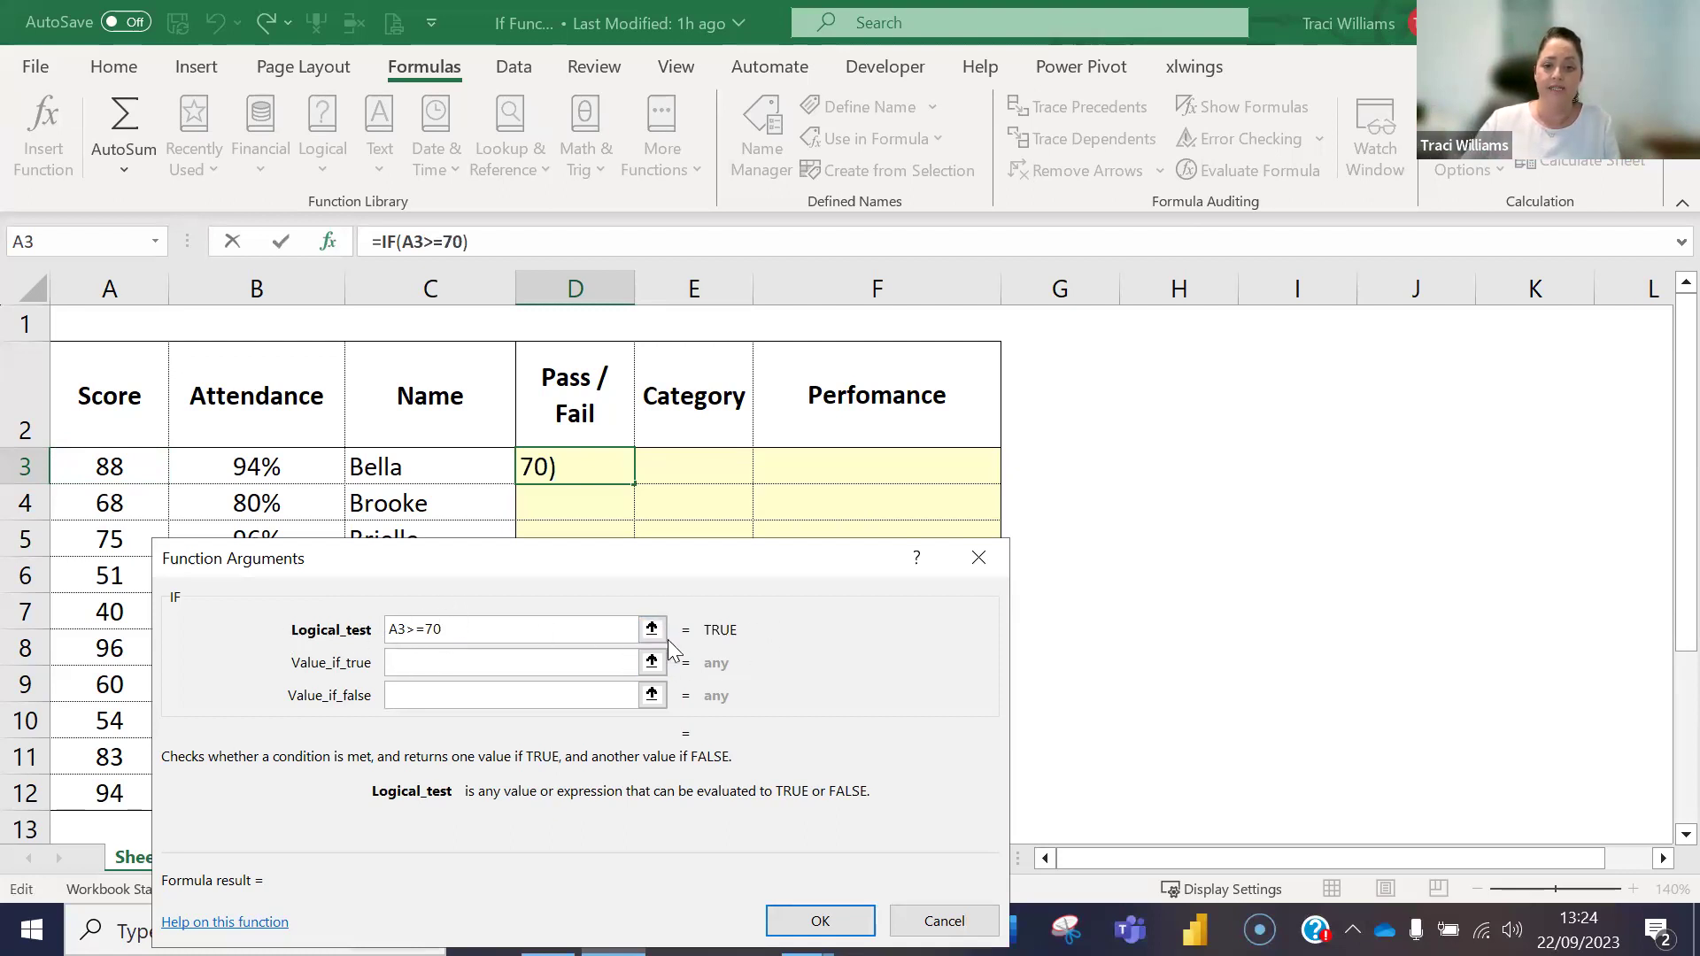
Complete the IF function with Pass if true and Fail if false, and fill the formula from D3 down to D12
click(406, 672)
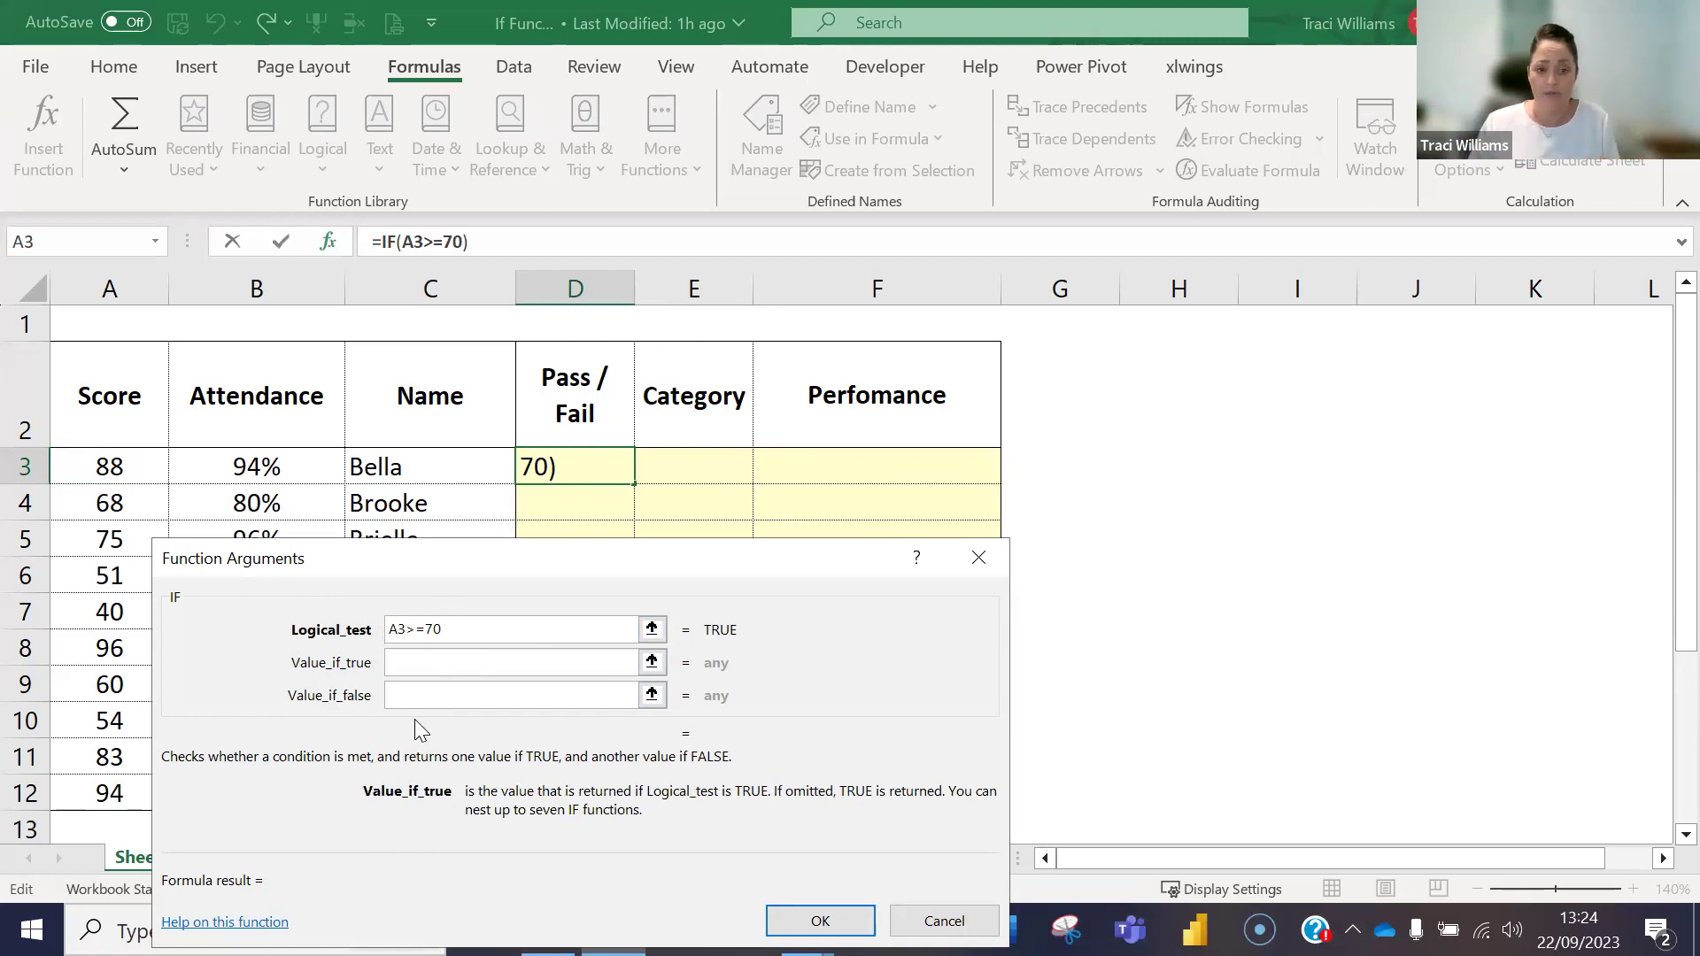
text(Pass)
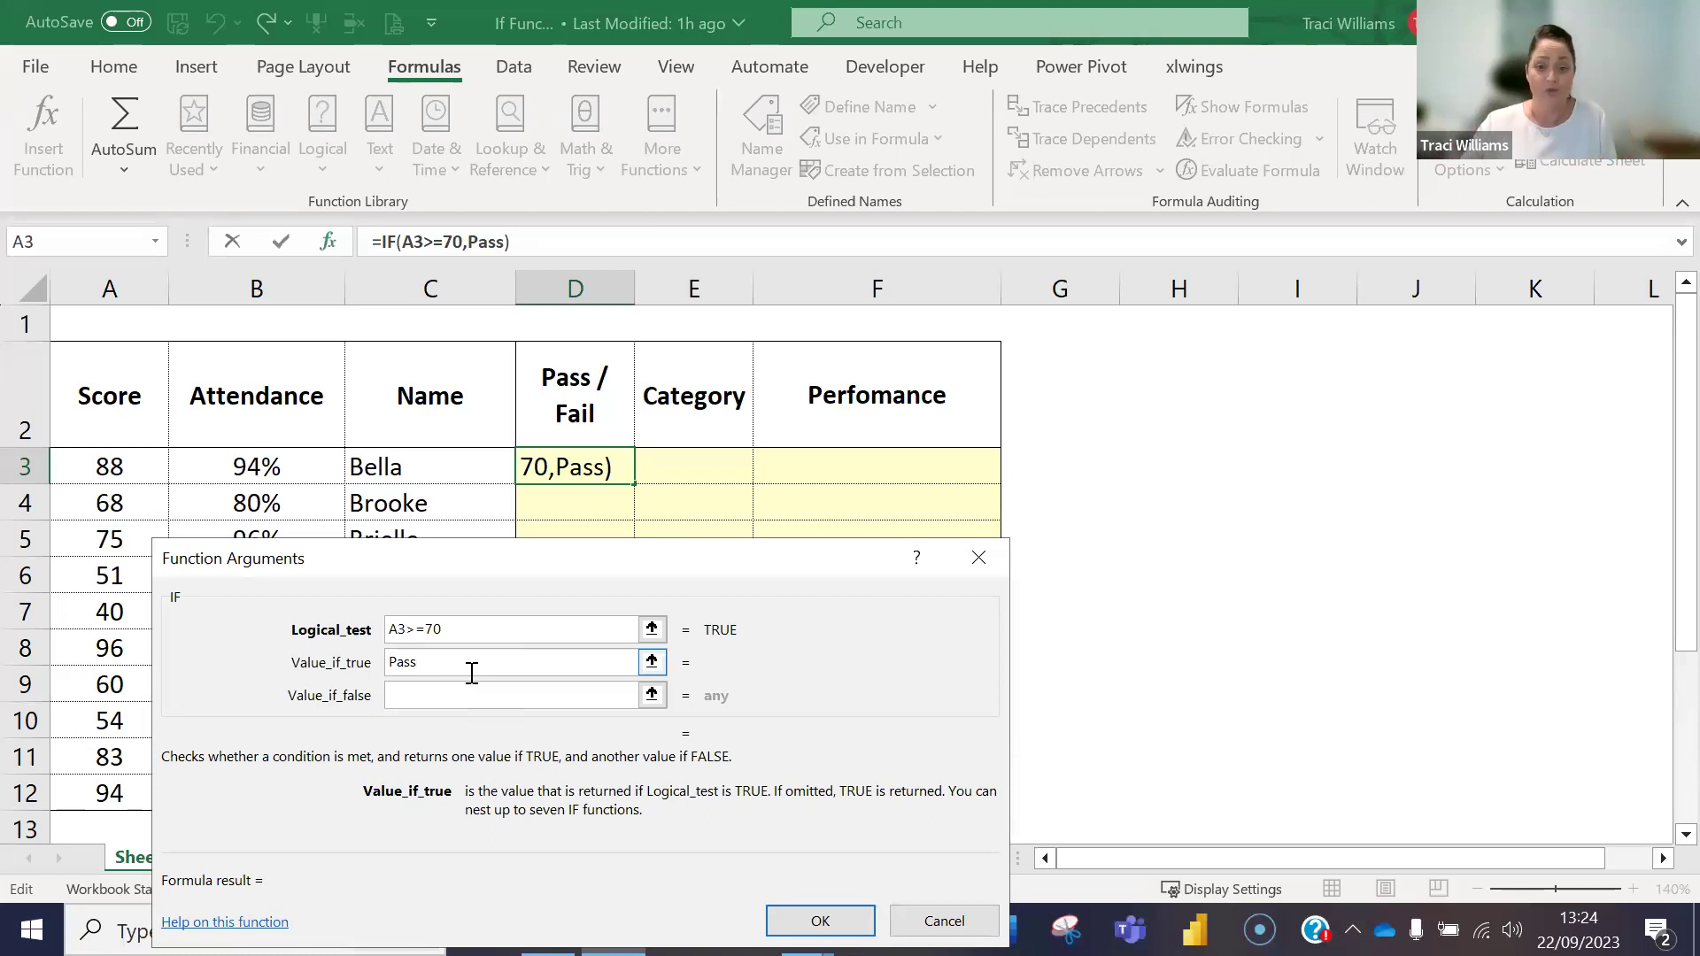
click(390, 694)
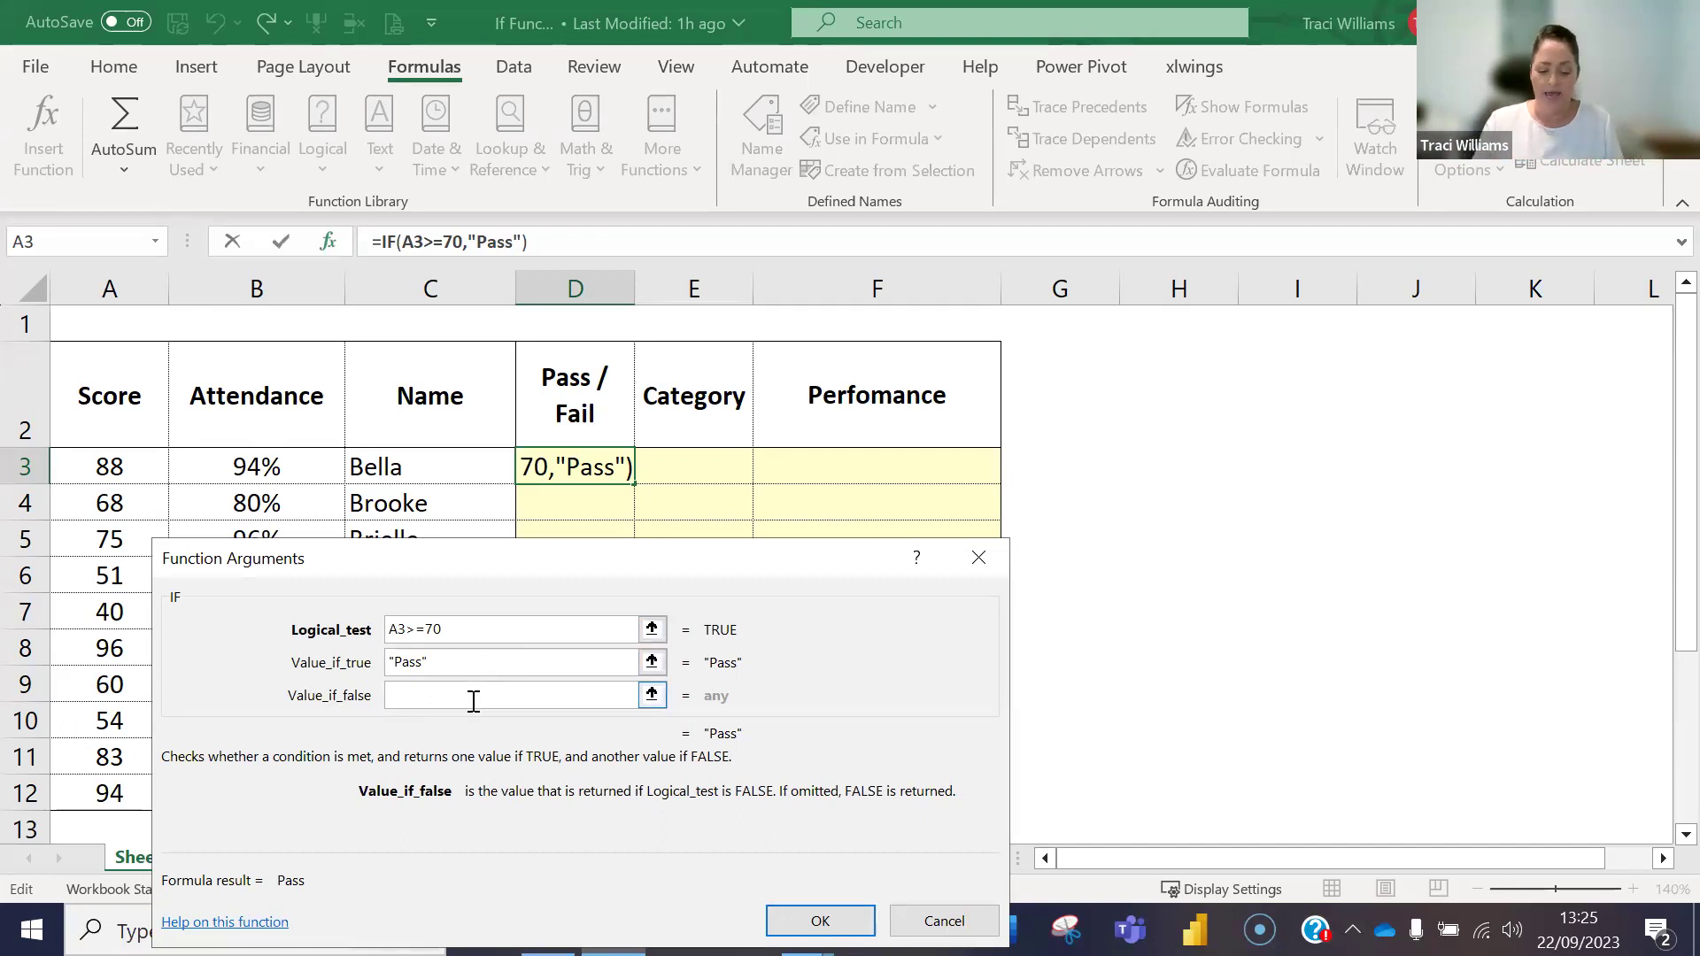
text(Fail)
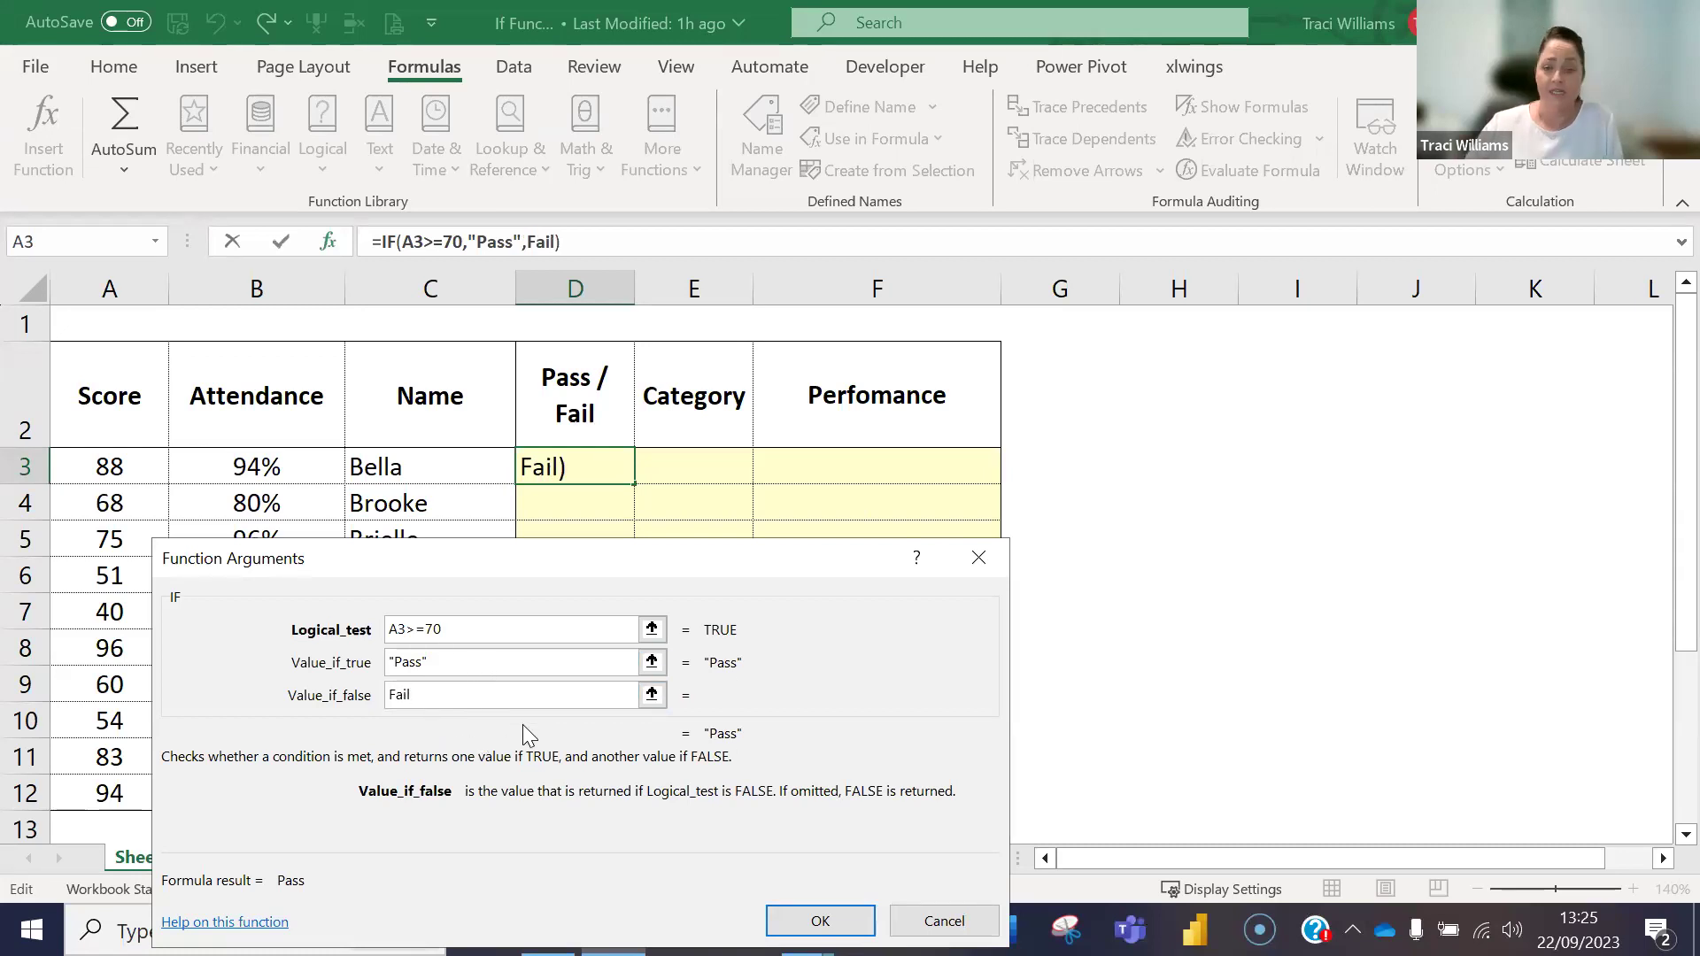
click(820, 921)
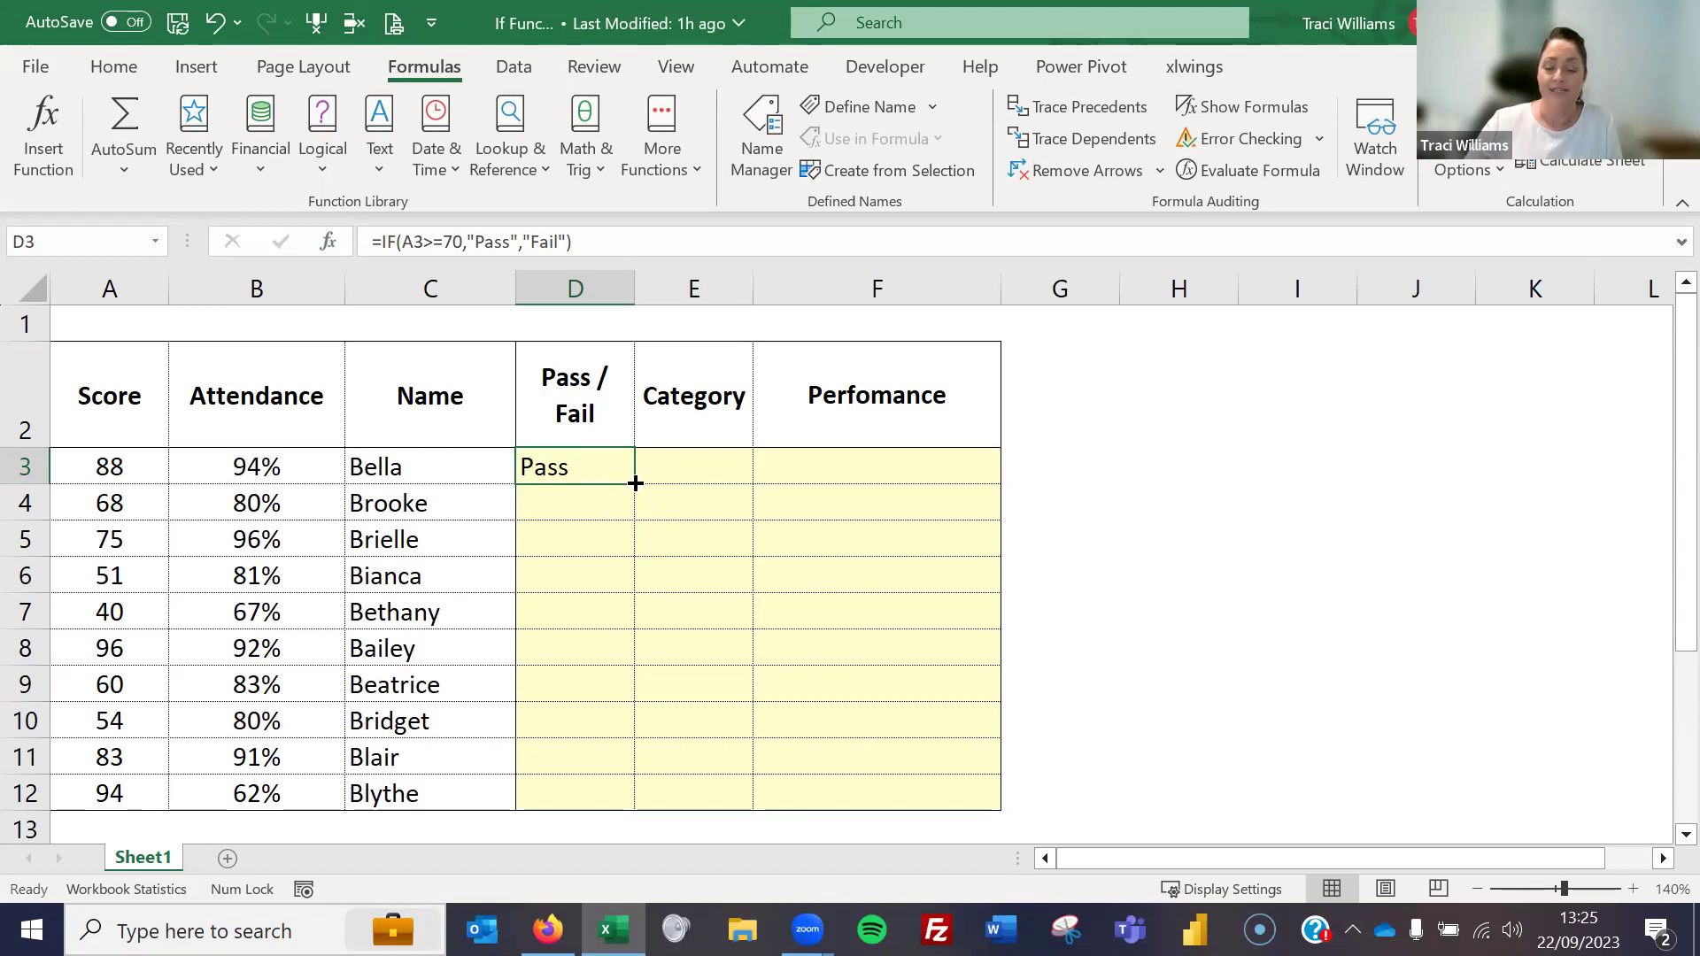
drag(634, 483, 657, 804)
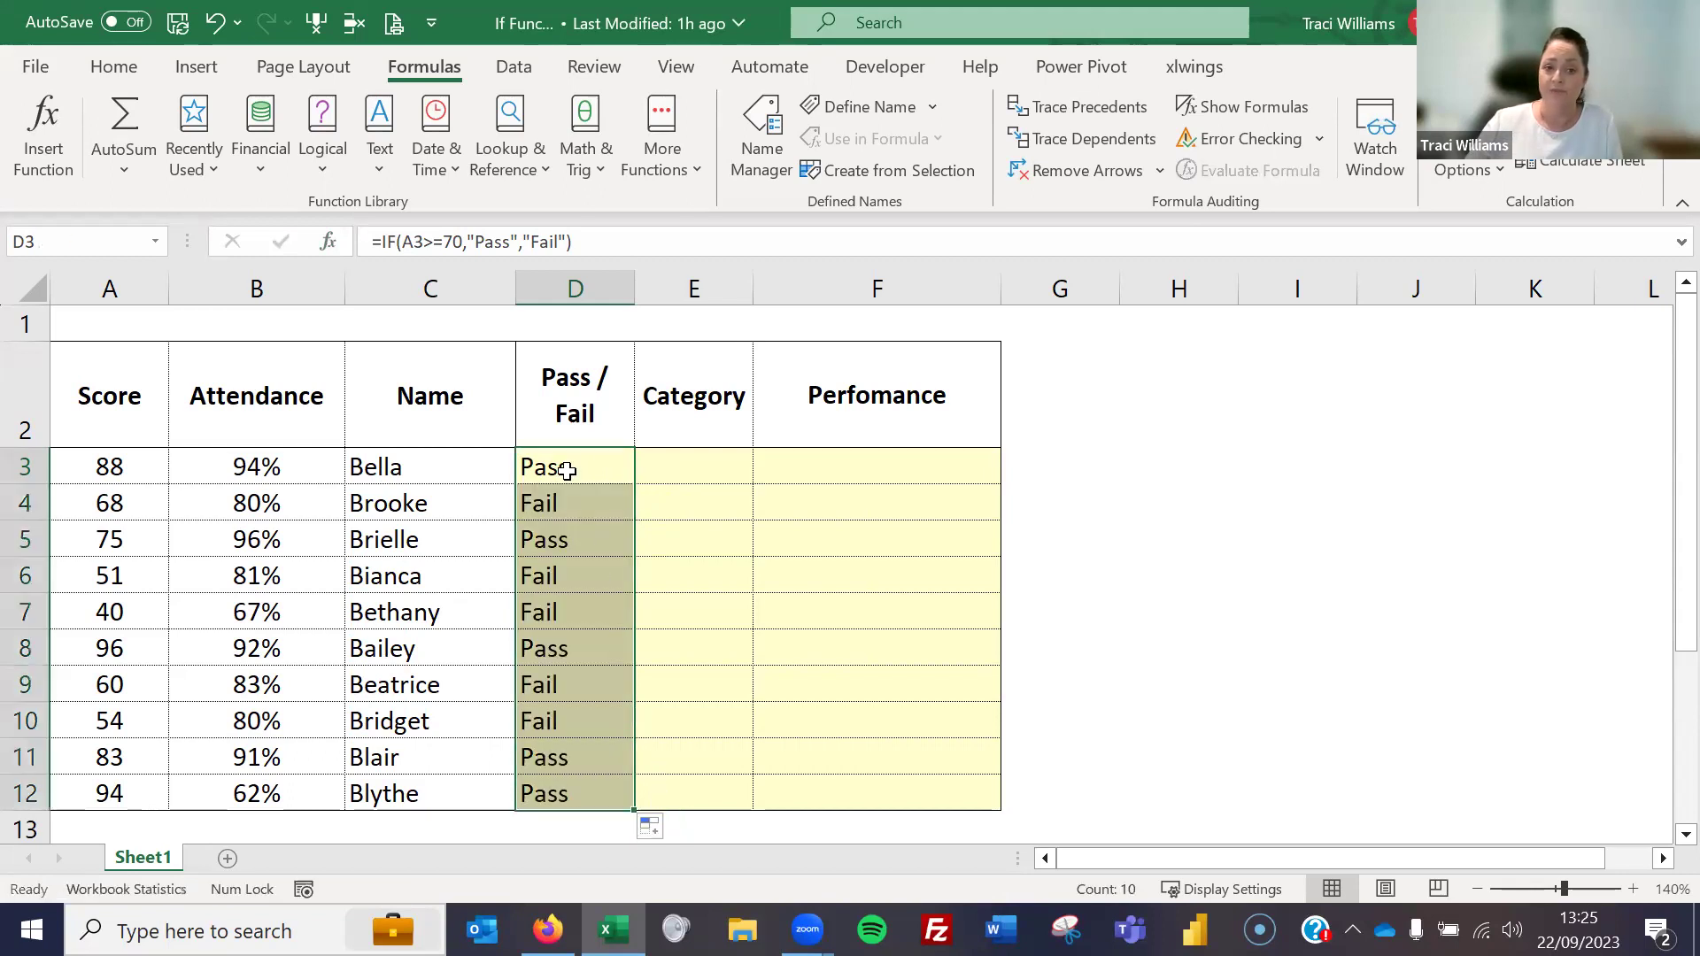
Examine the score cell referenced by the copied formulas in the Pass / Fail column, including D3, D4 and D12
click(567, 470)
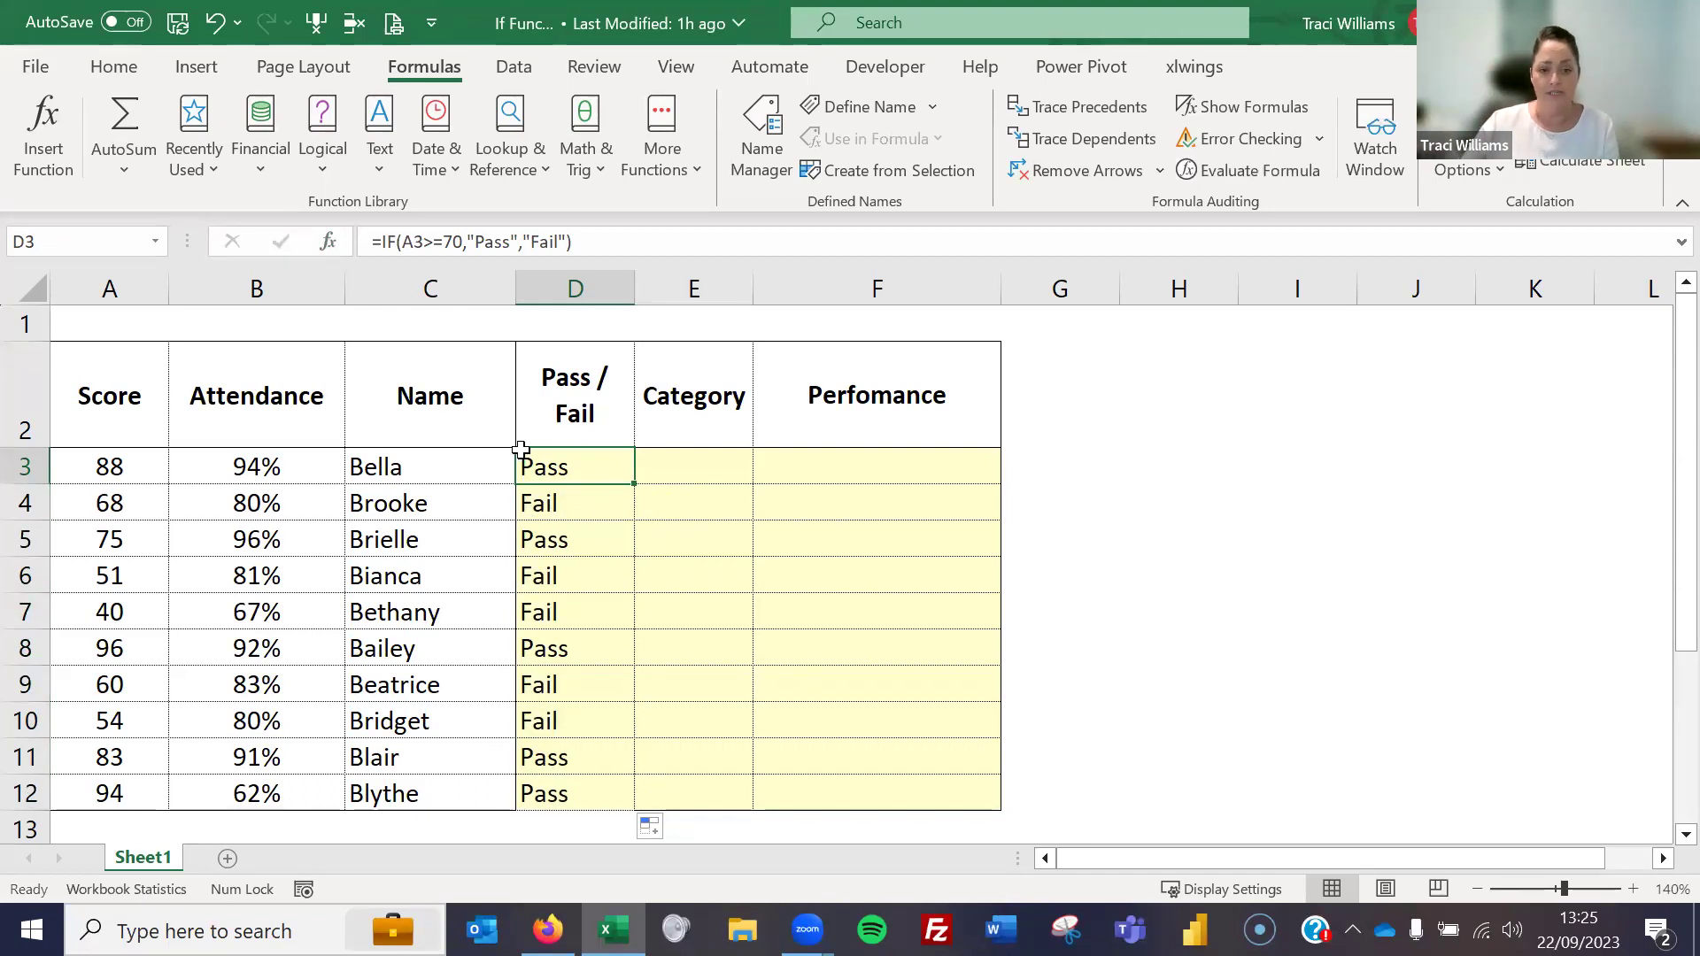
double_click(543, 467)
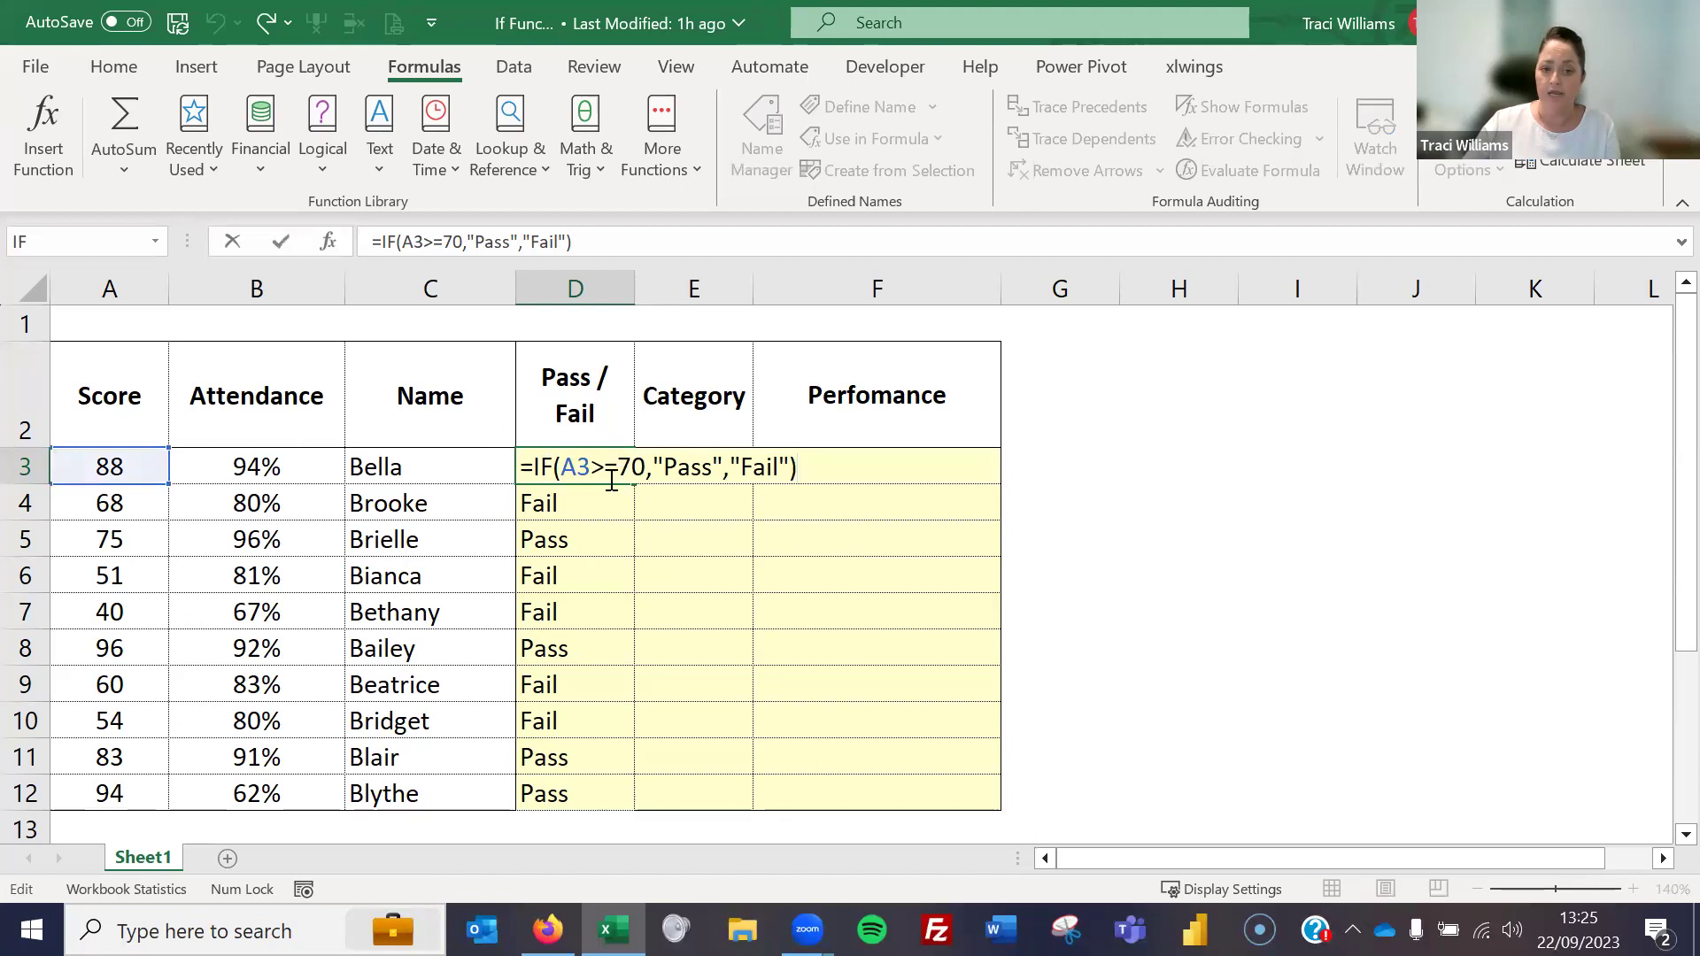
key(Escape)
key(Down)
key(F2)
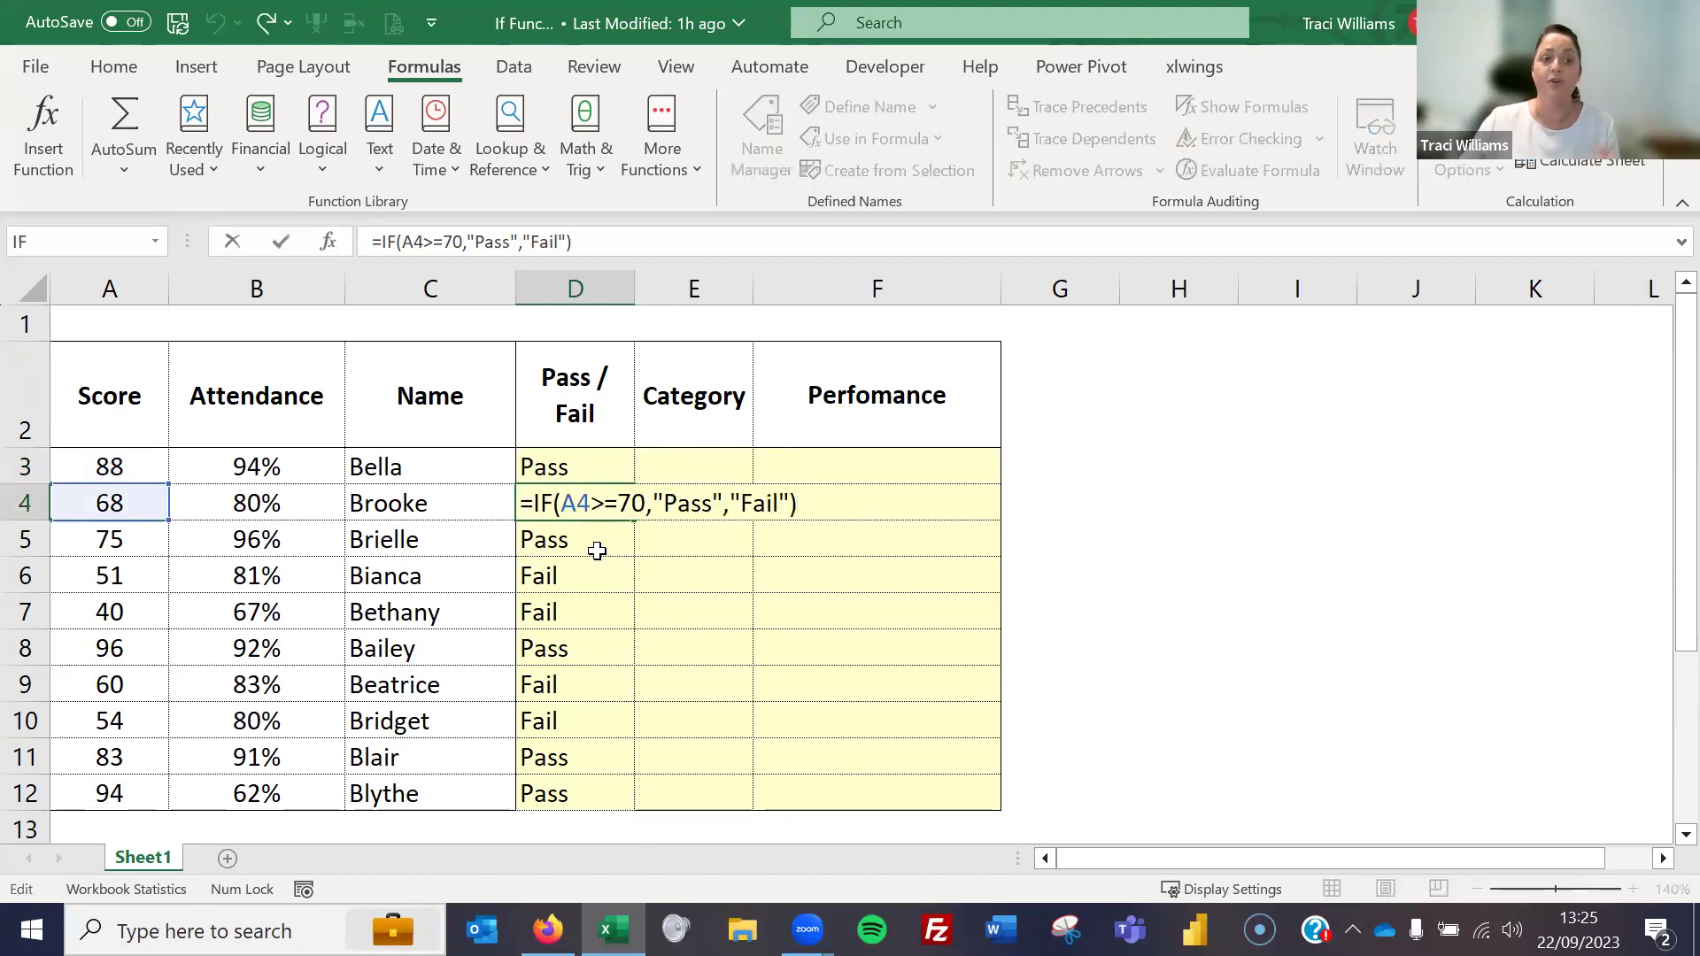
click(549, 799)
key(F2)
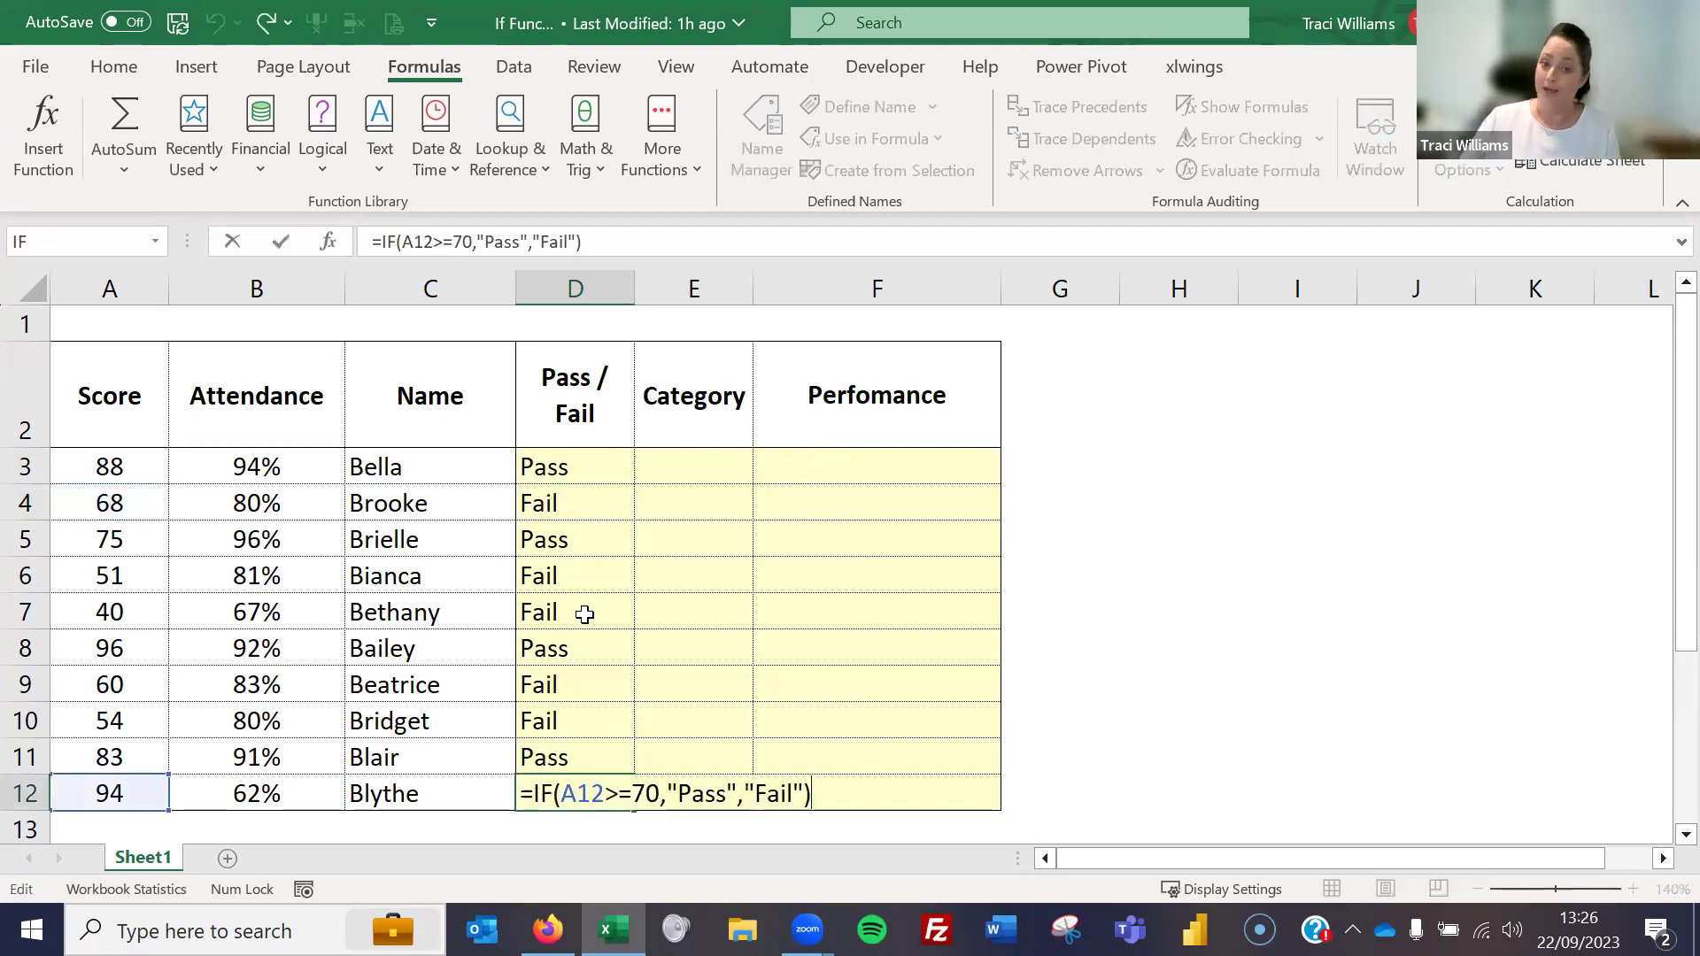
click(524, 394)
click(555, 467)
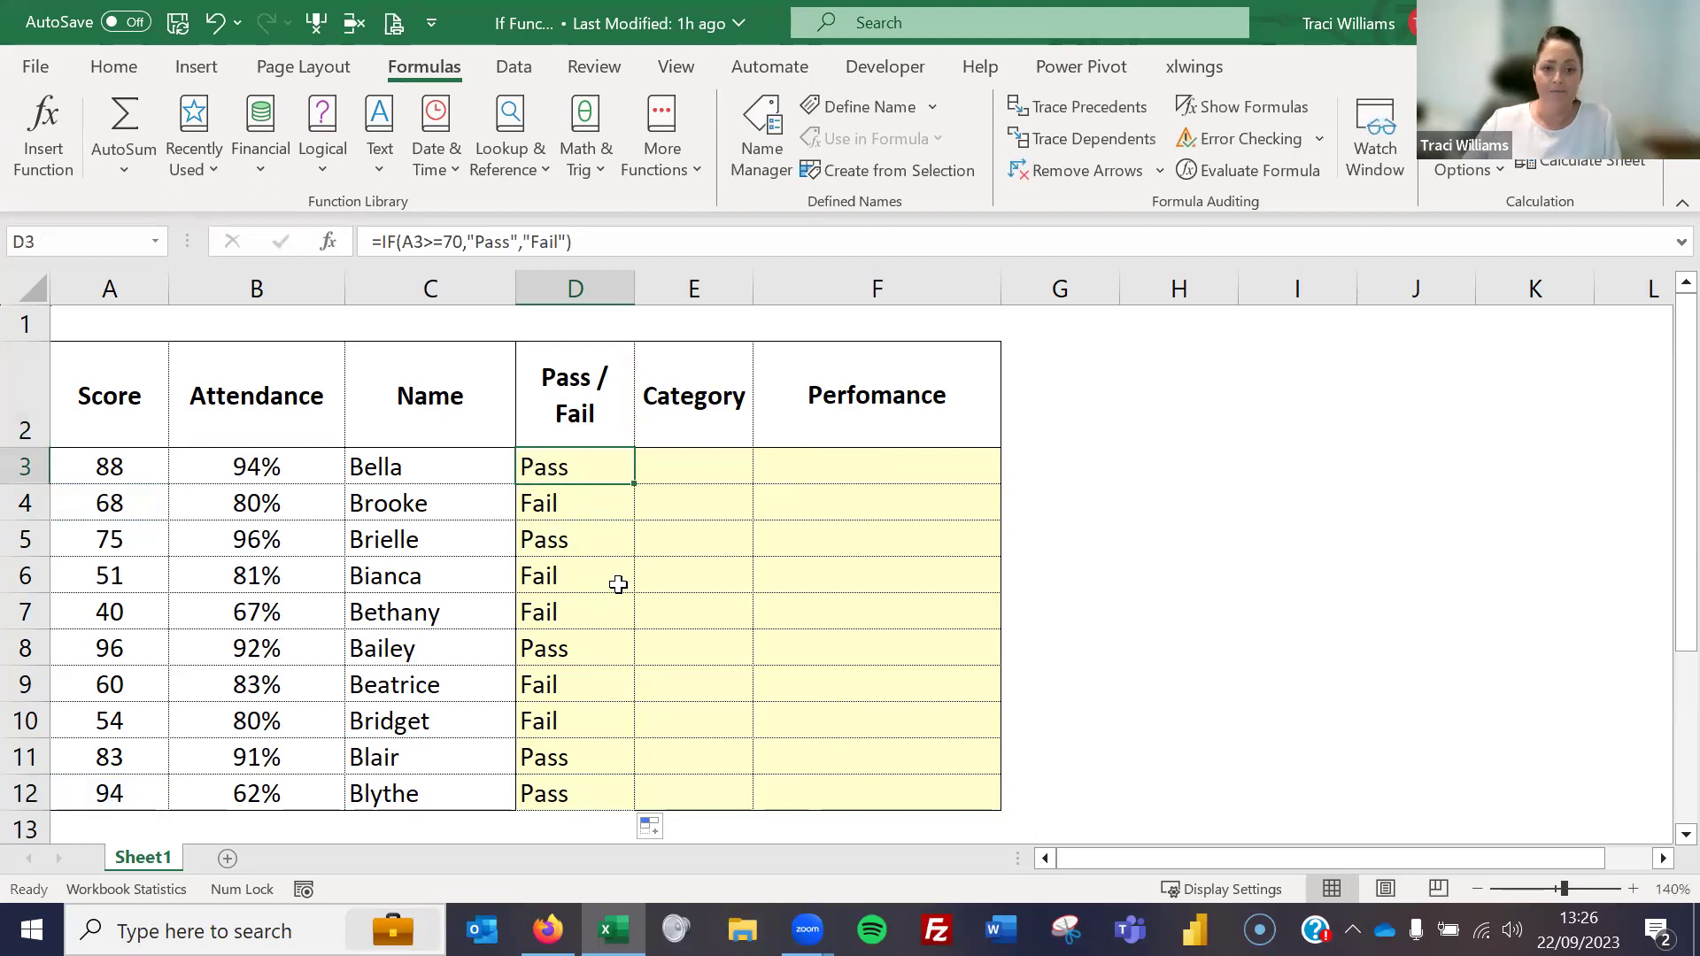
click(543, 611)
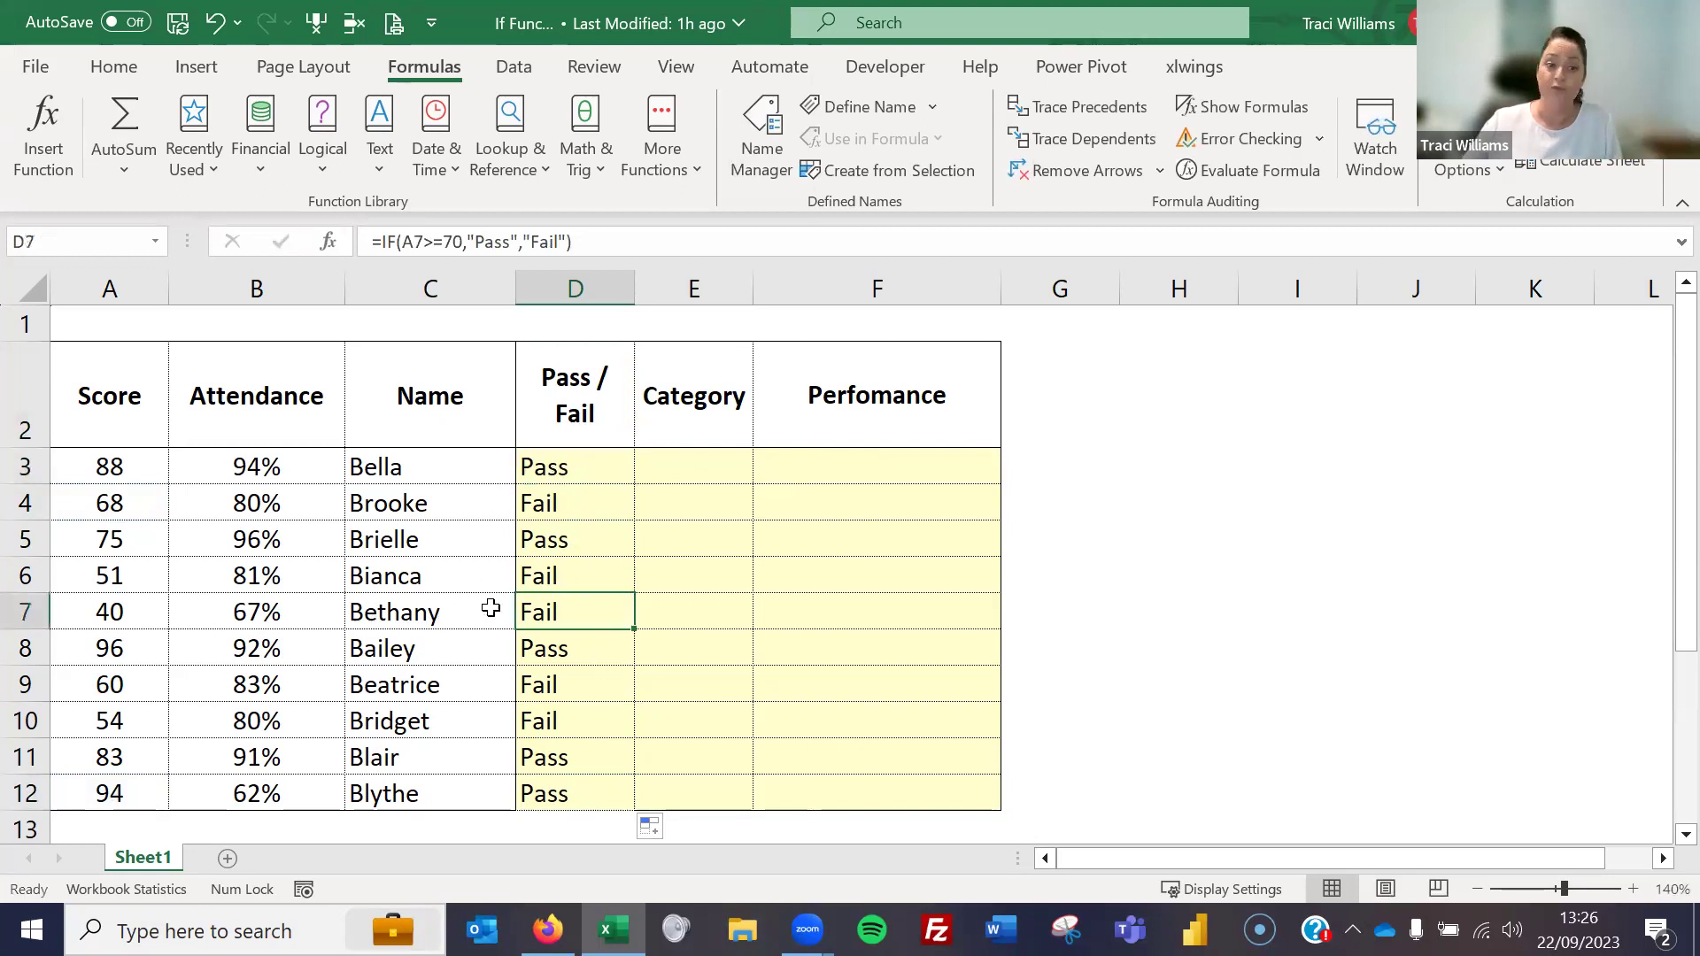
click(554, 529)
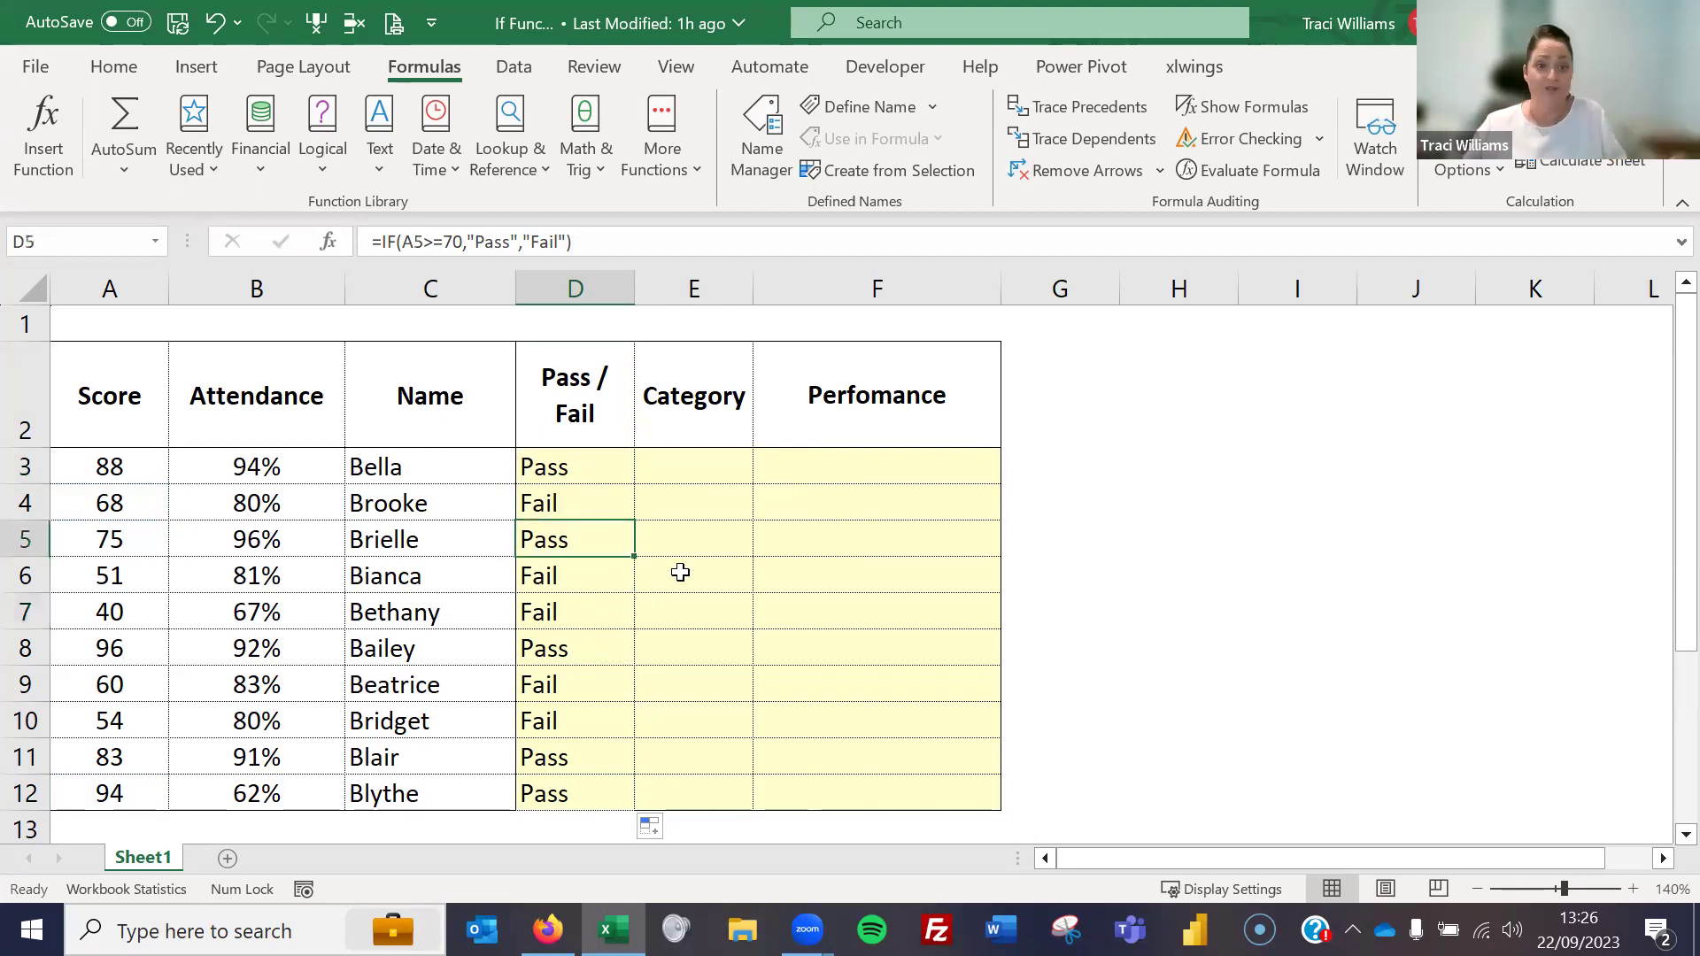
Inspect the logical test, value-if-true and value-if-false parts of the IF formula in D3
click(557, 462)
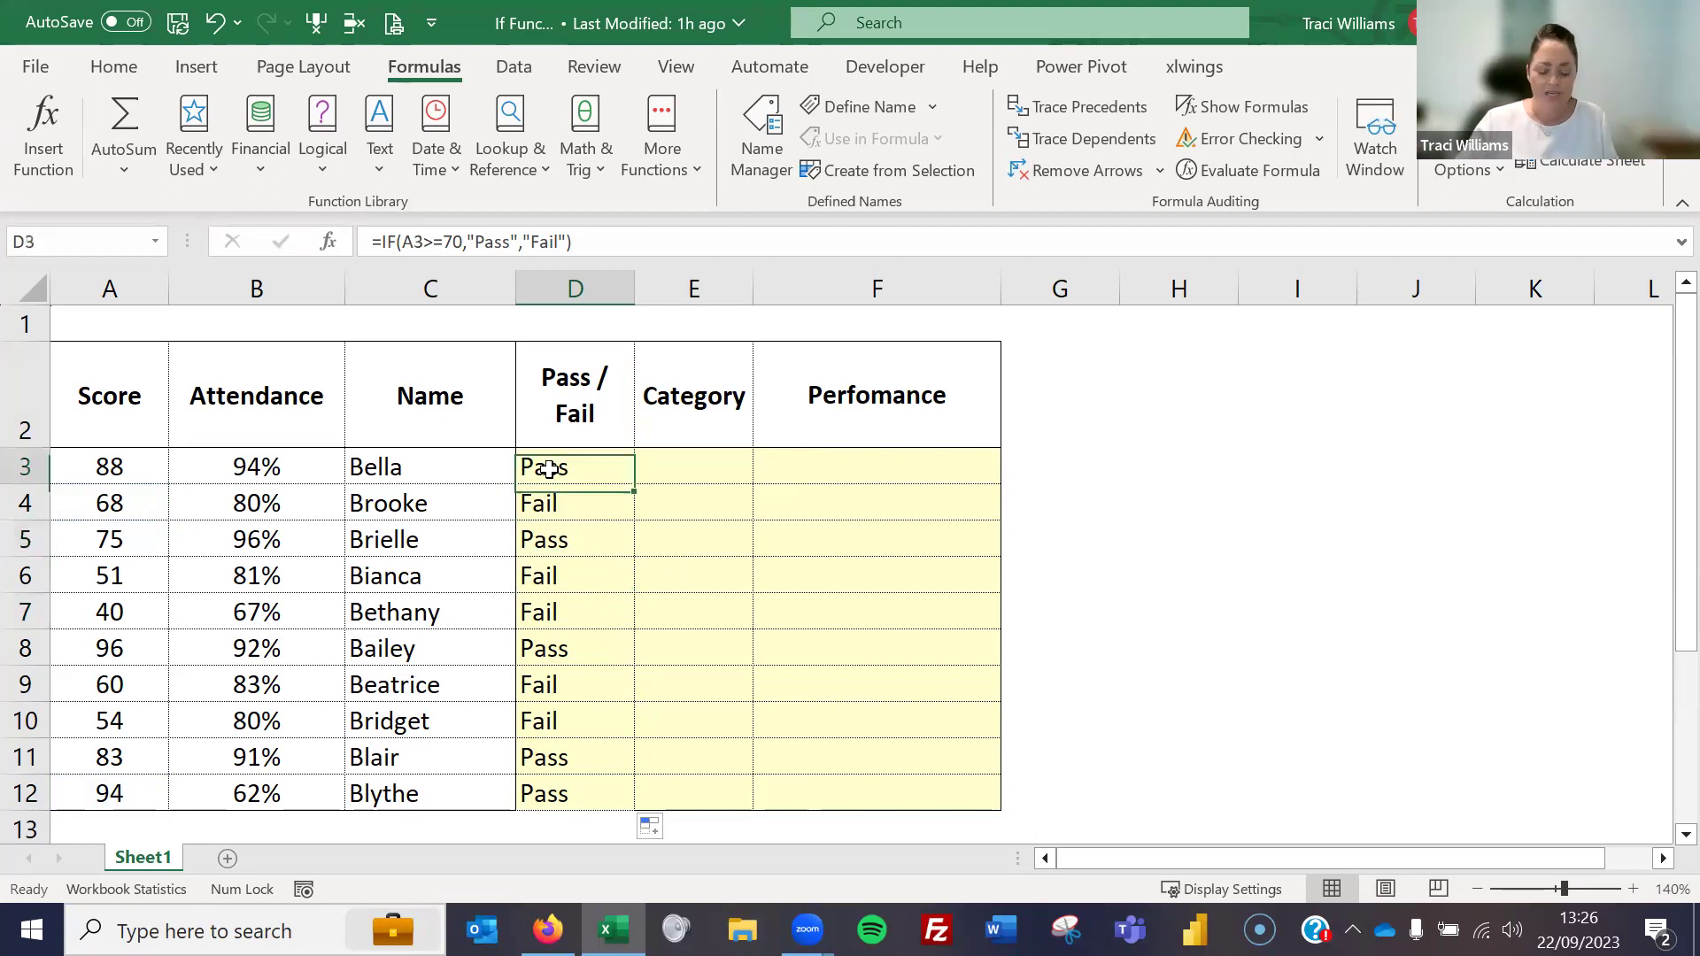
key(F2)
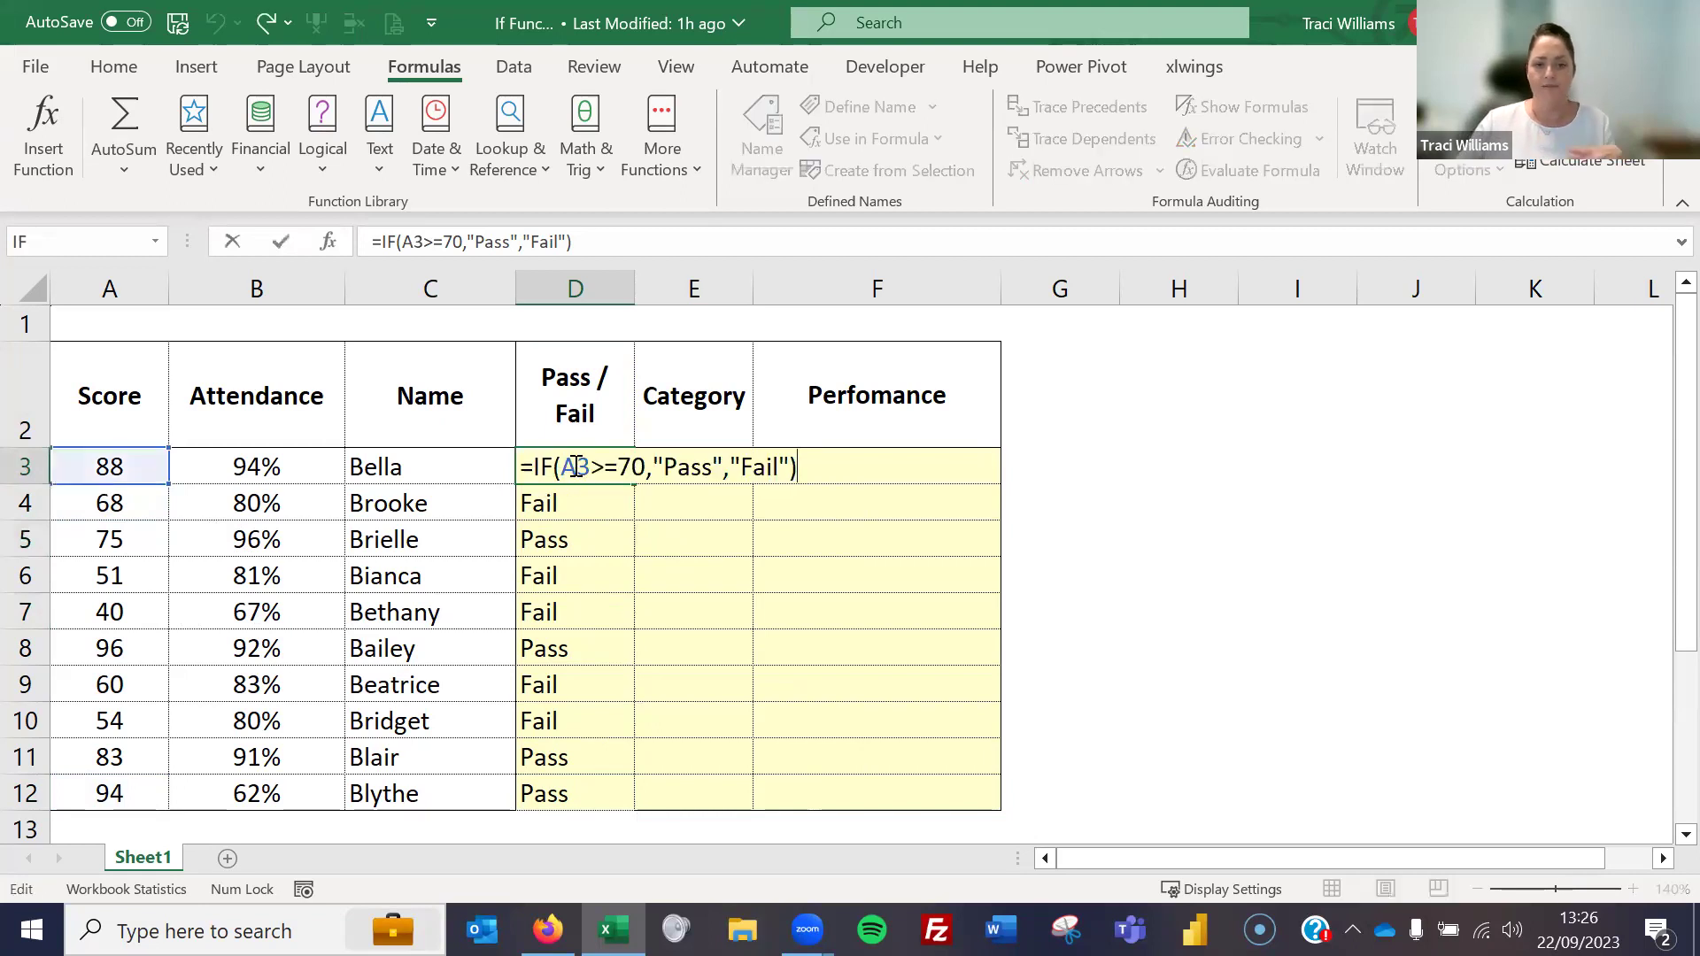
drag(568, 464, 653, 463)
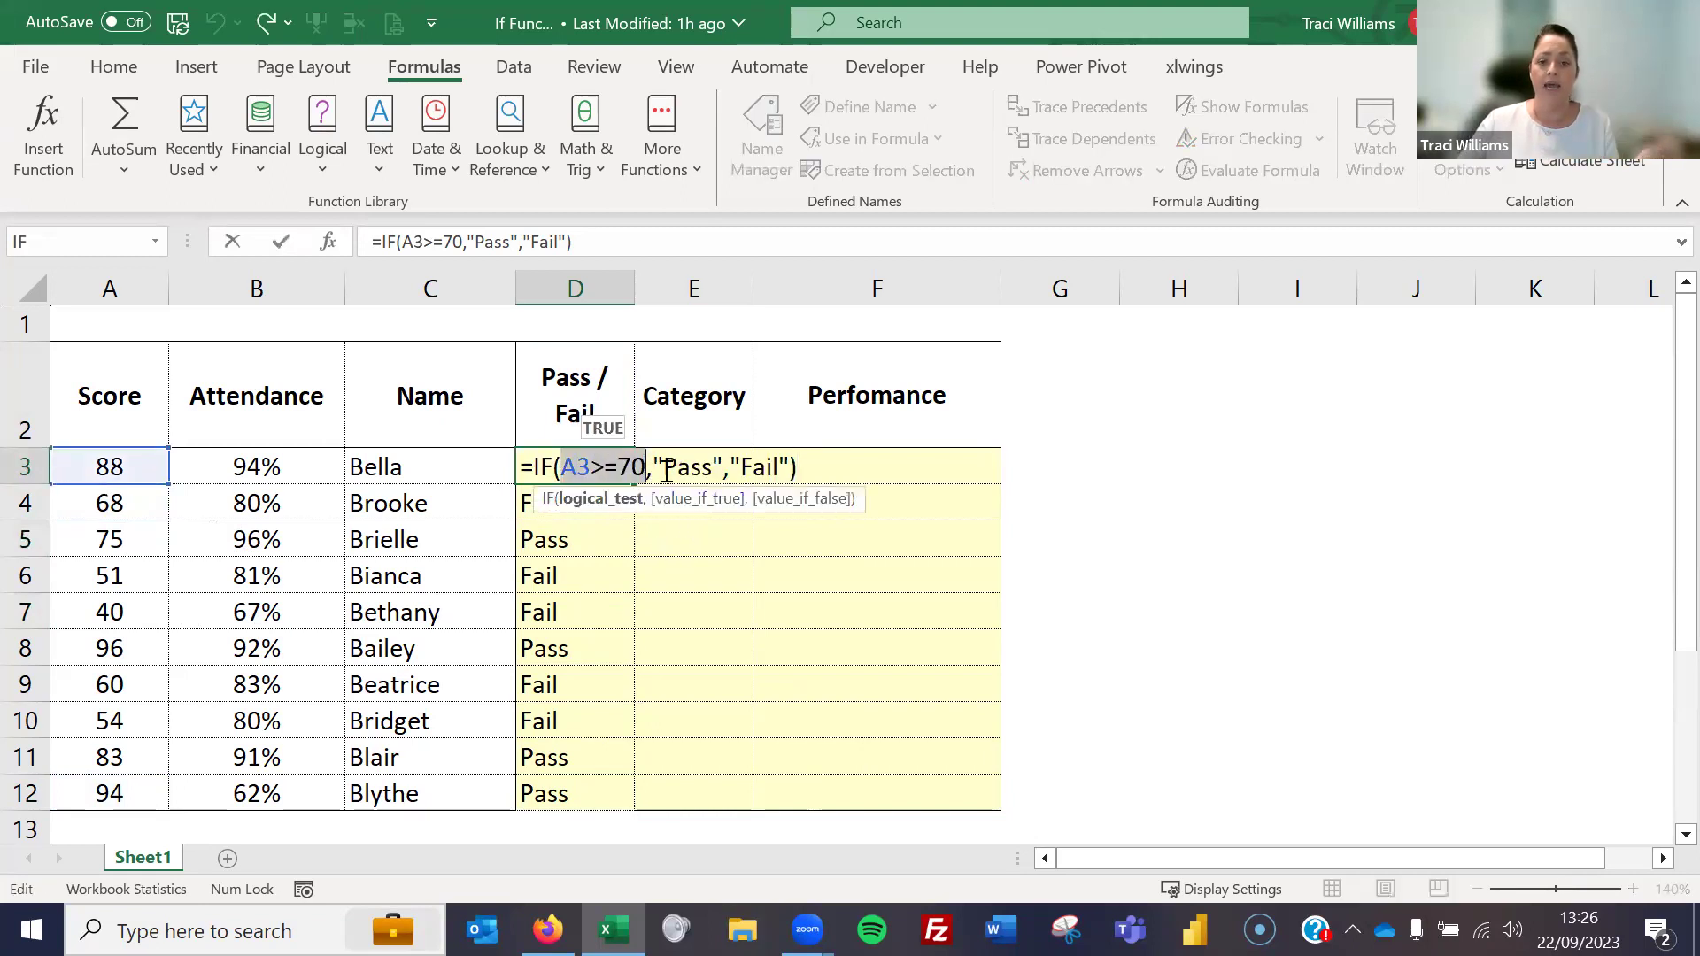
click(653, 465)
click(759, 470)
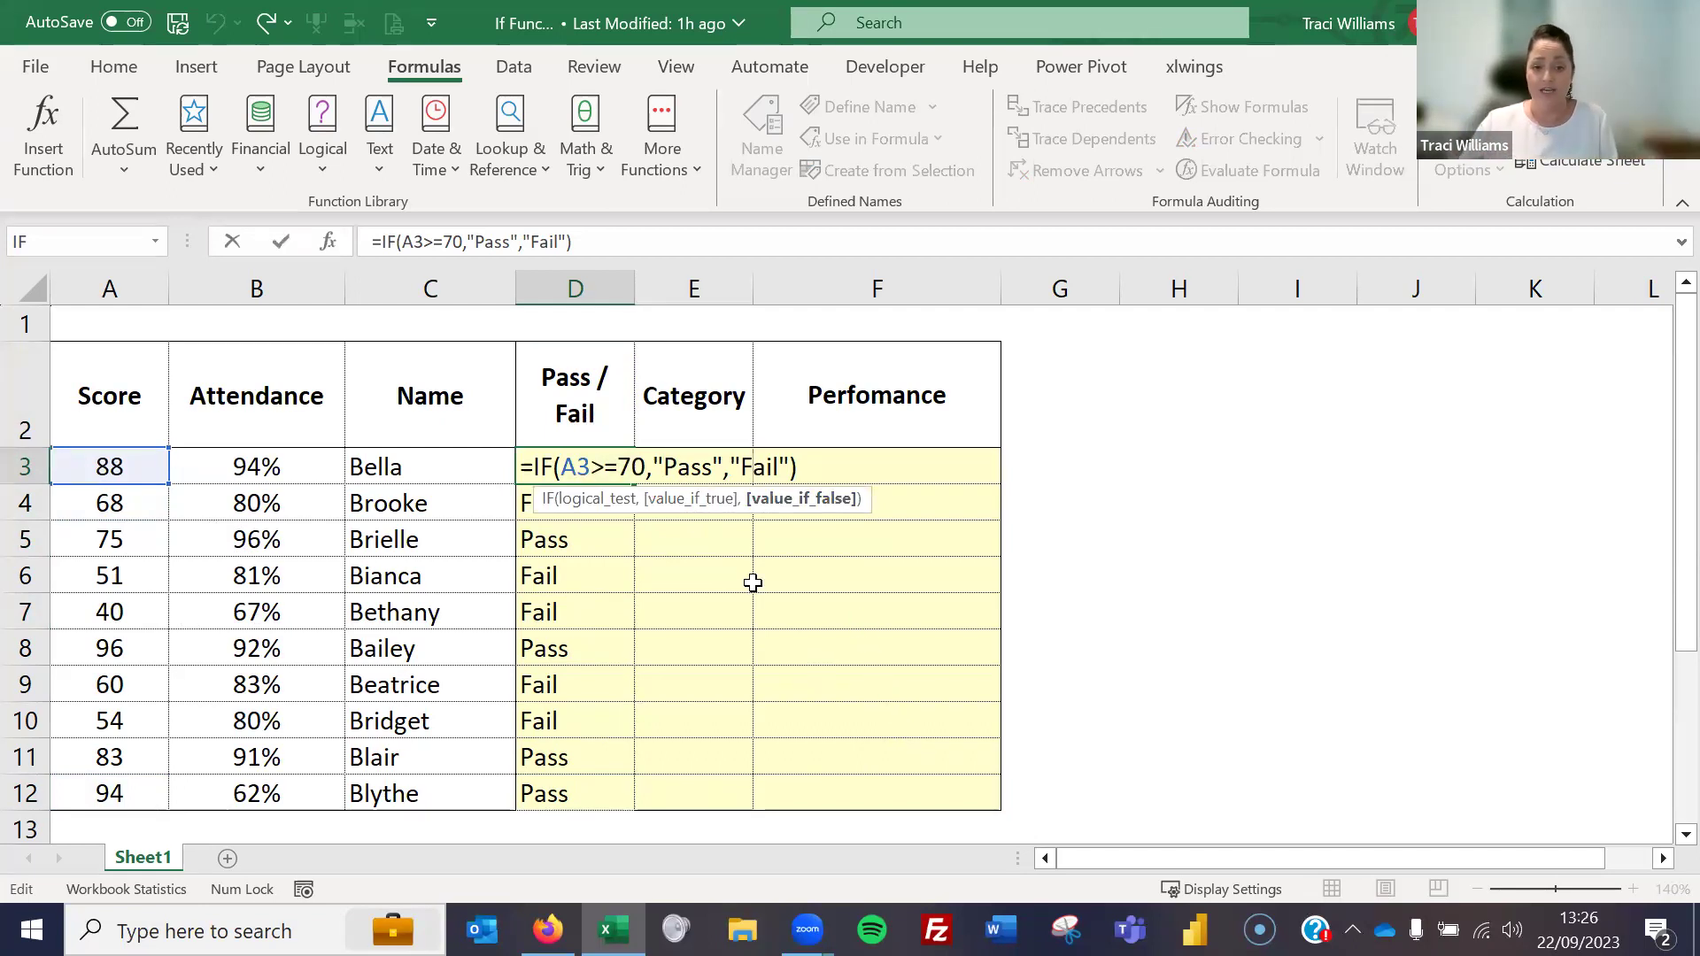
click(676, 469)
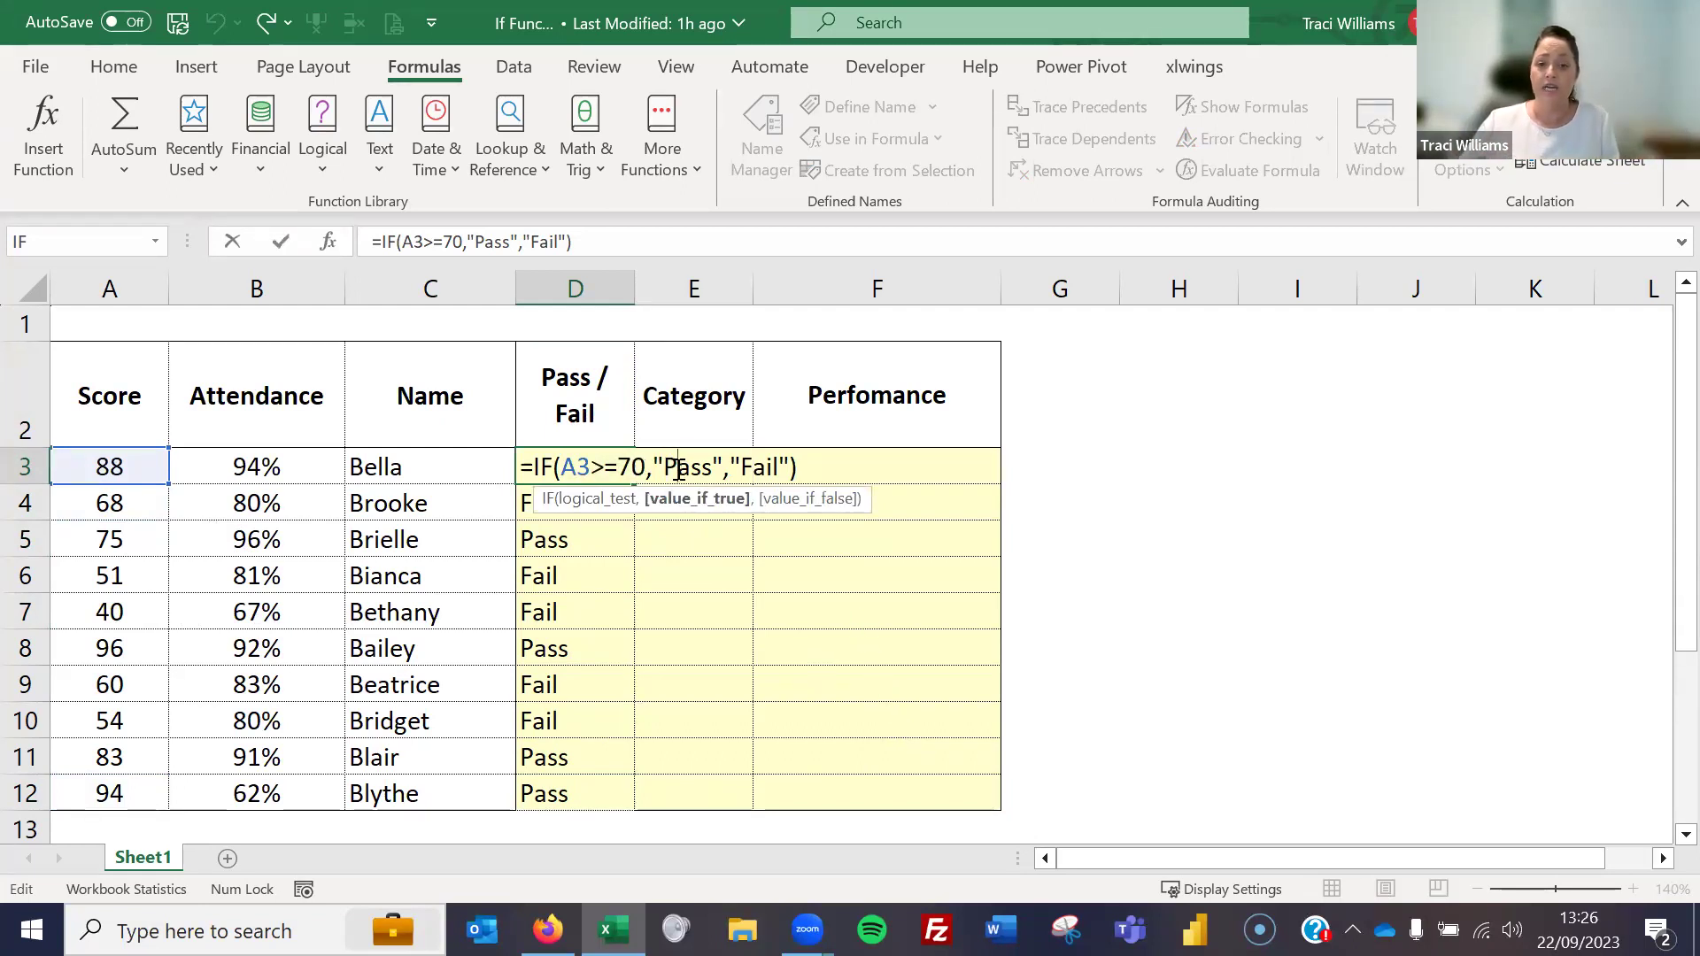
click(754, 466)
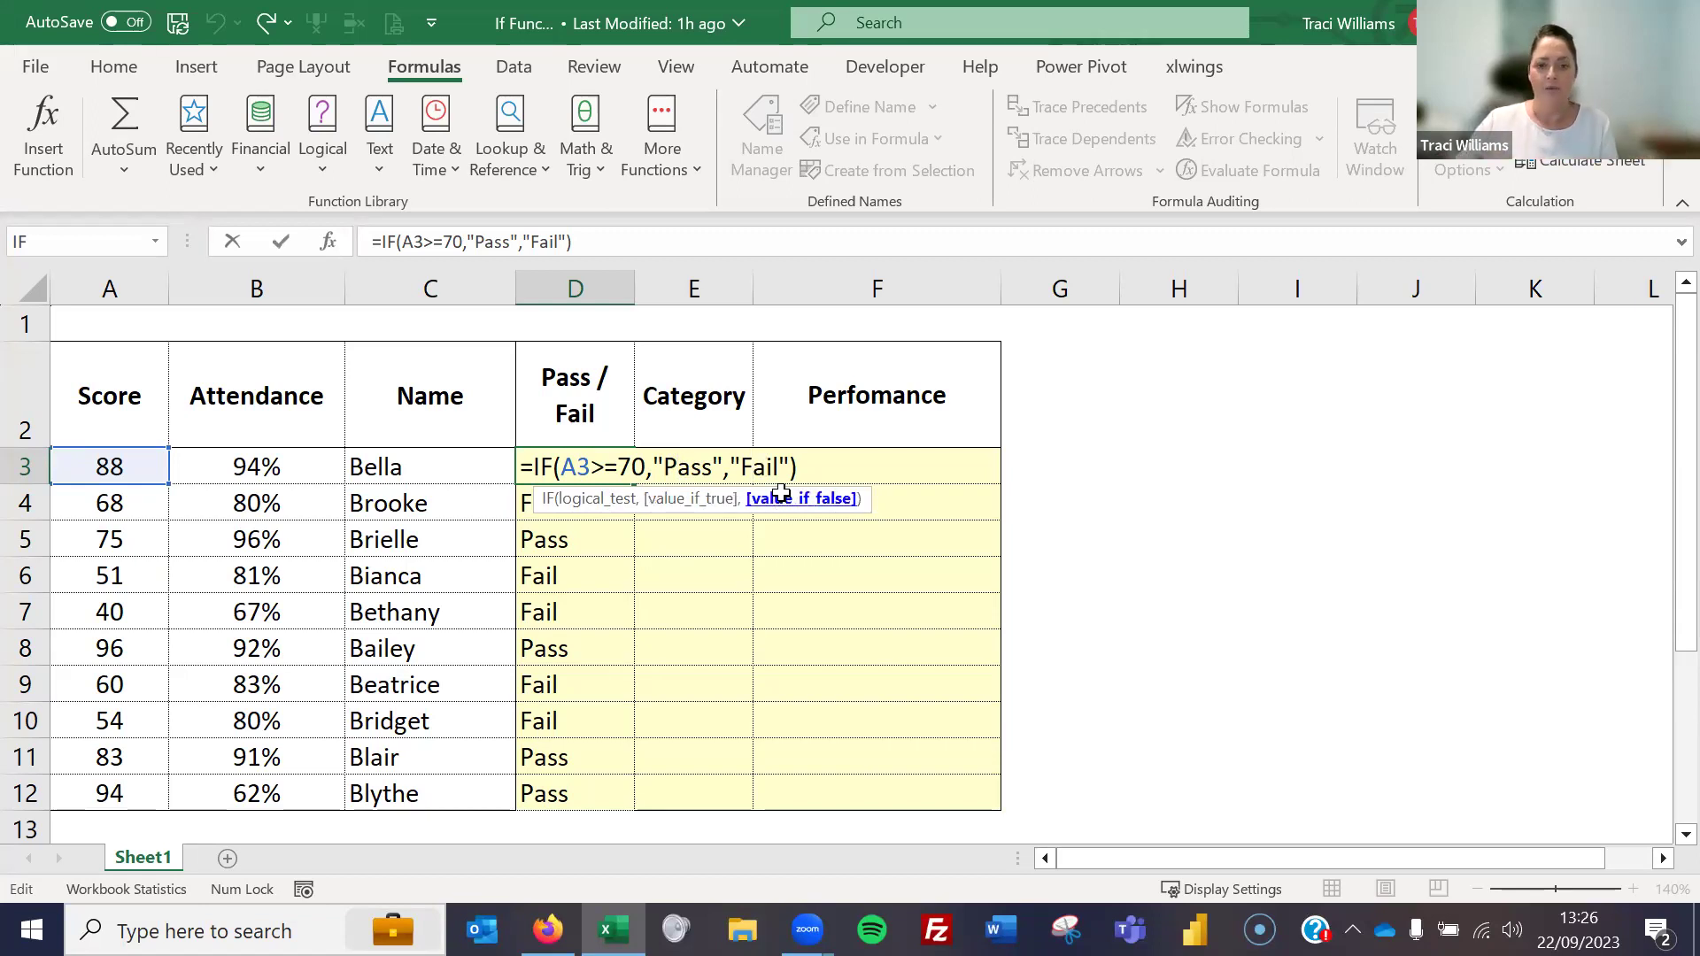
Compare the scores in A3, A5 and A8 with their Category cells, and review the Pass / Fail results in D3 and D4
key(Escape)
click(721, 463)
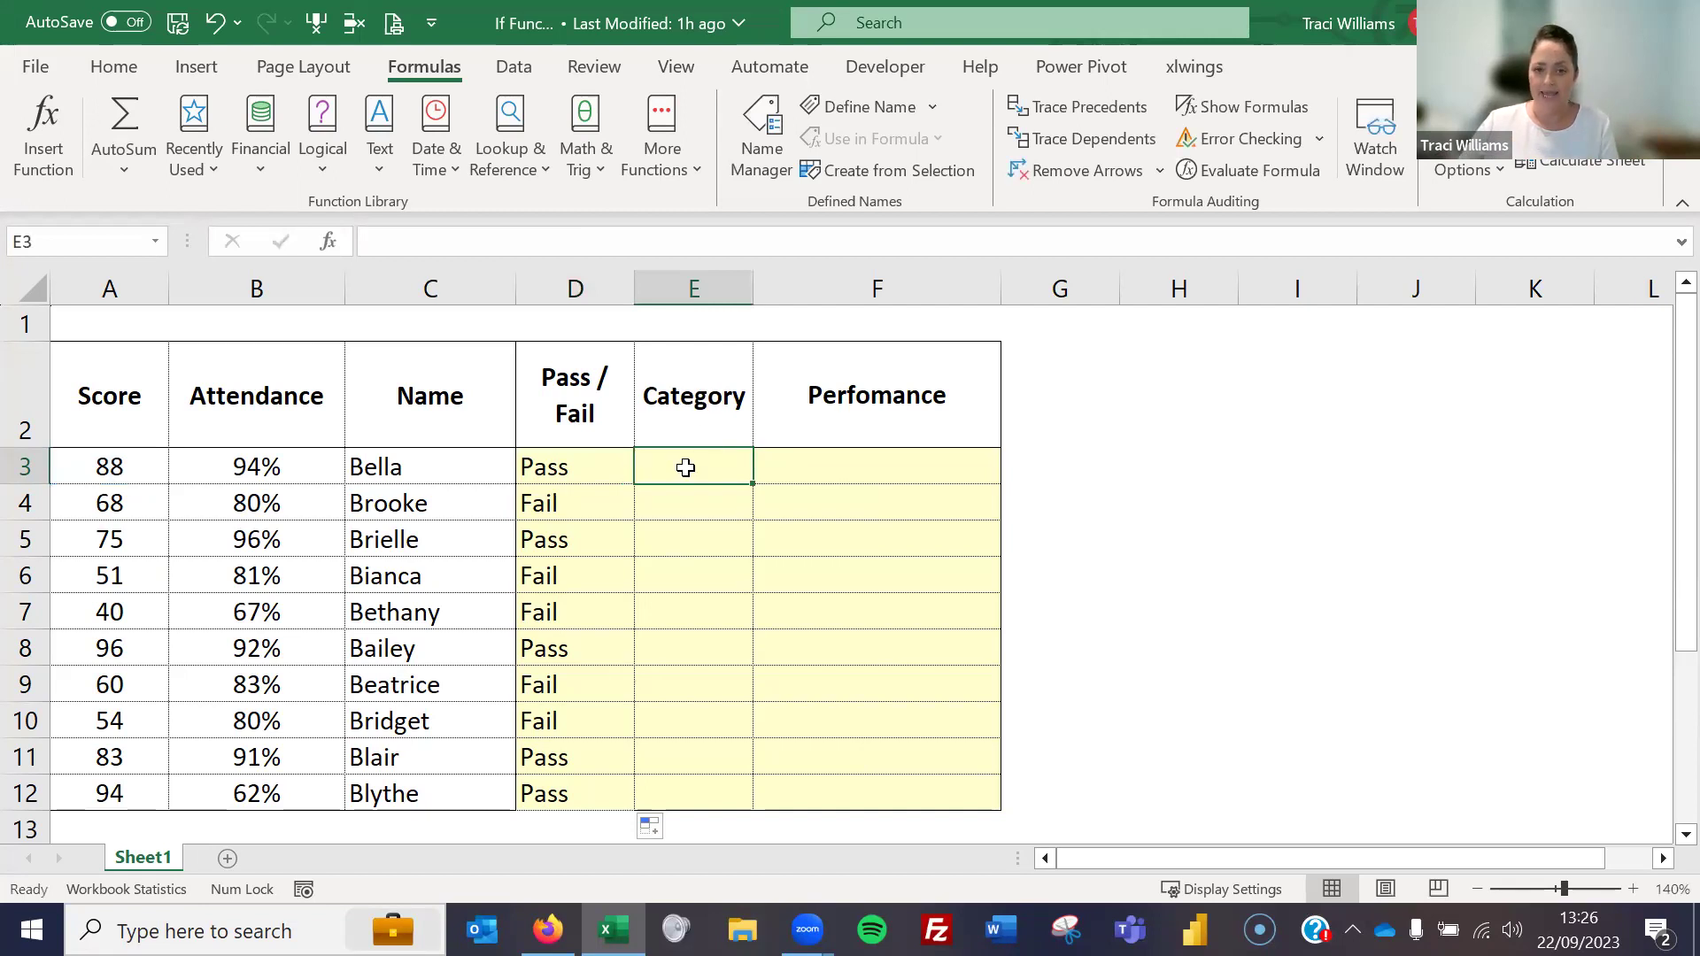
click(142, 455)
click(659, 460)
click(118, 466)
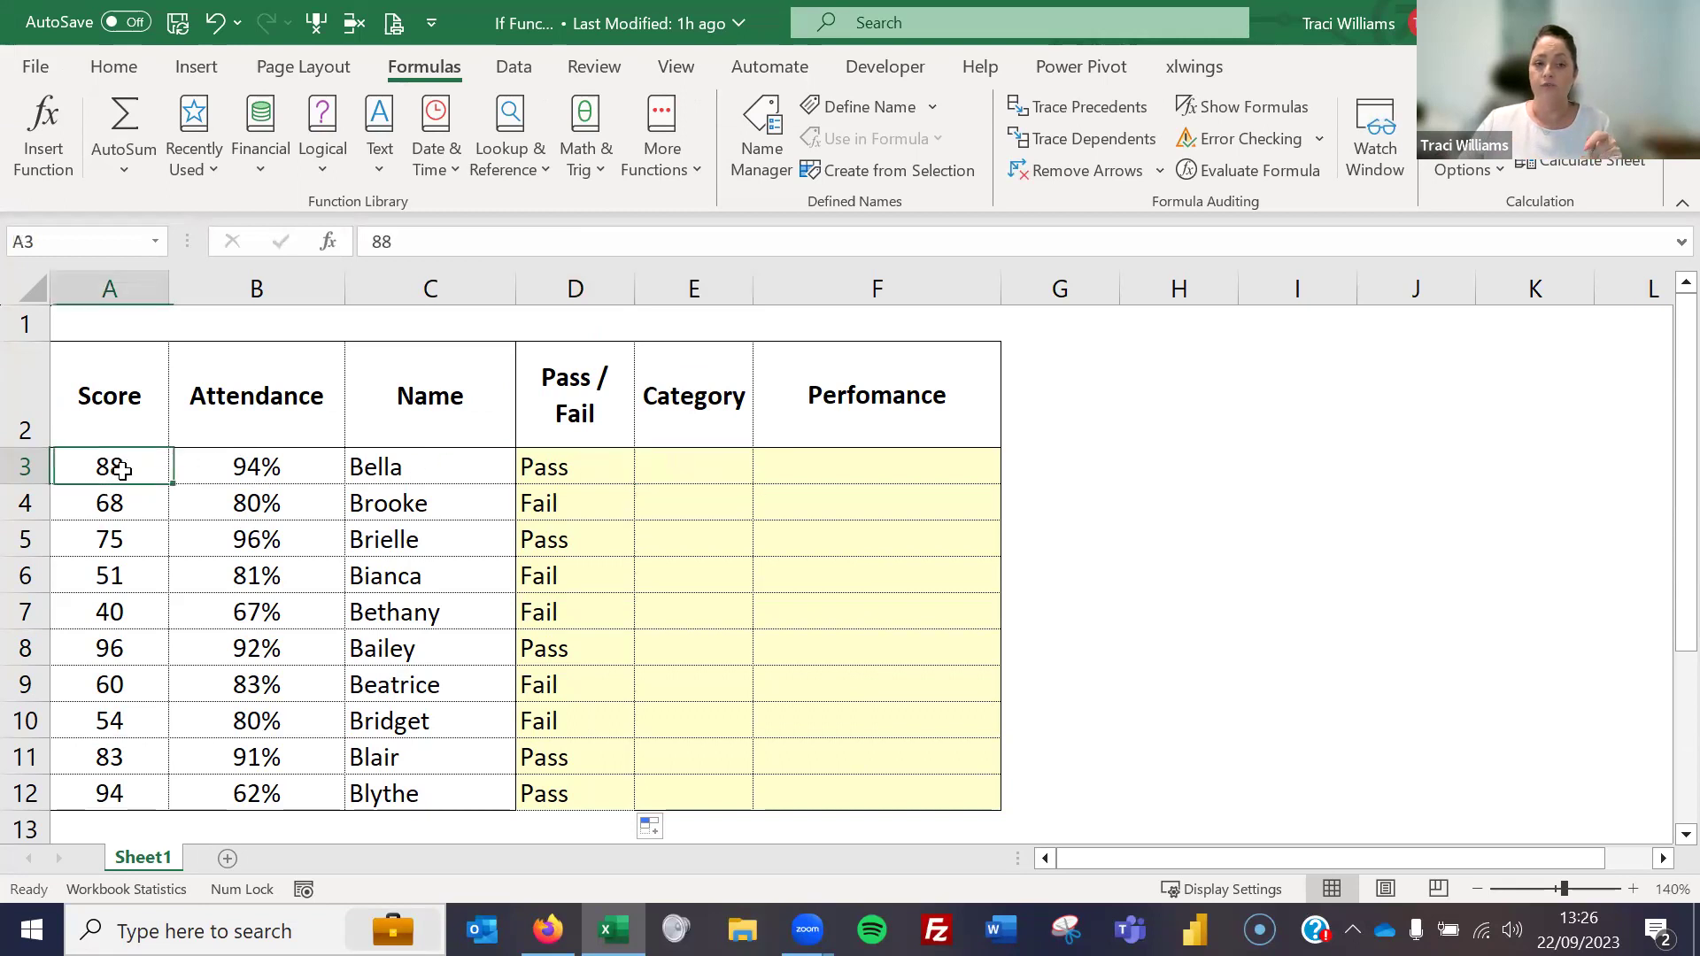
click(106, 652)
click(655, 646)
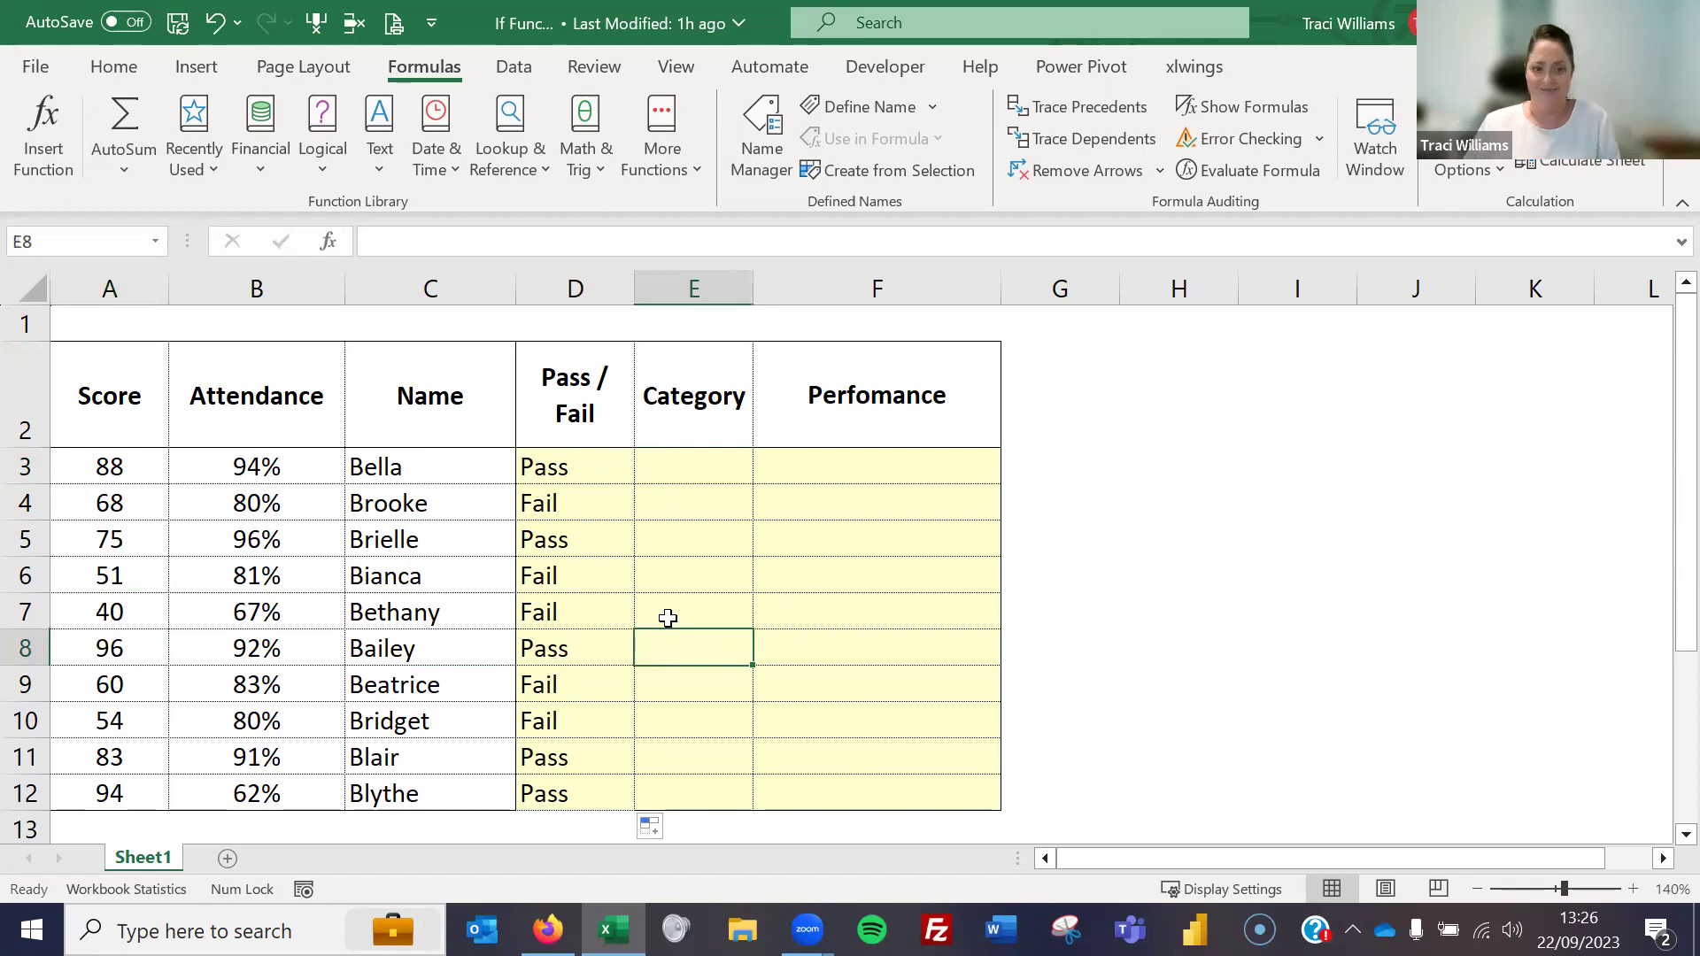
click(144, 473)
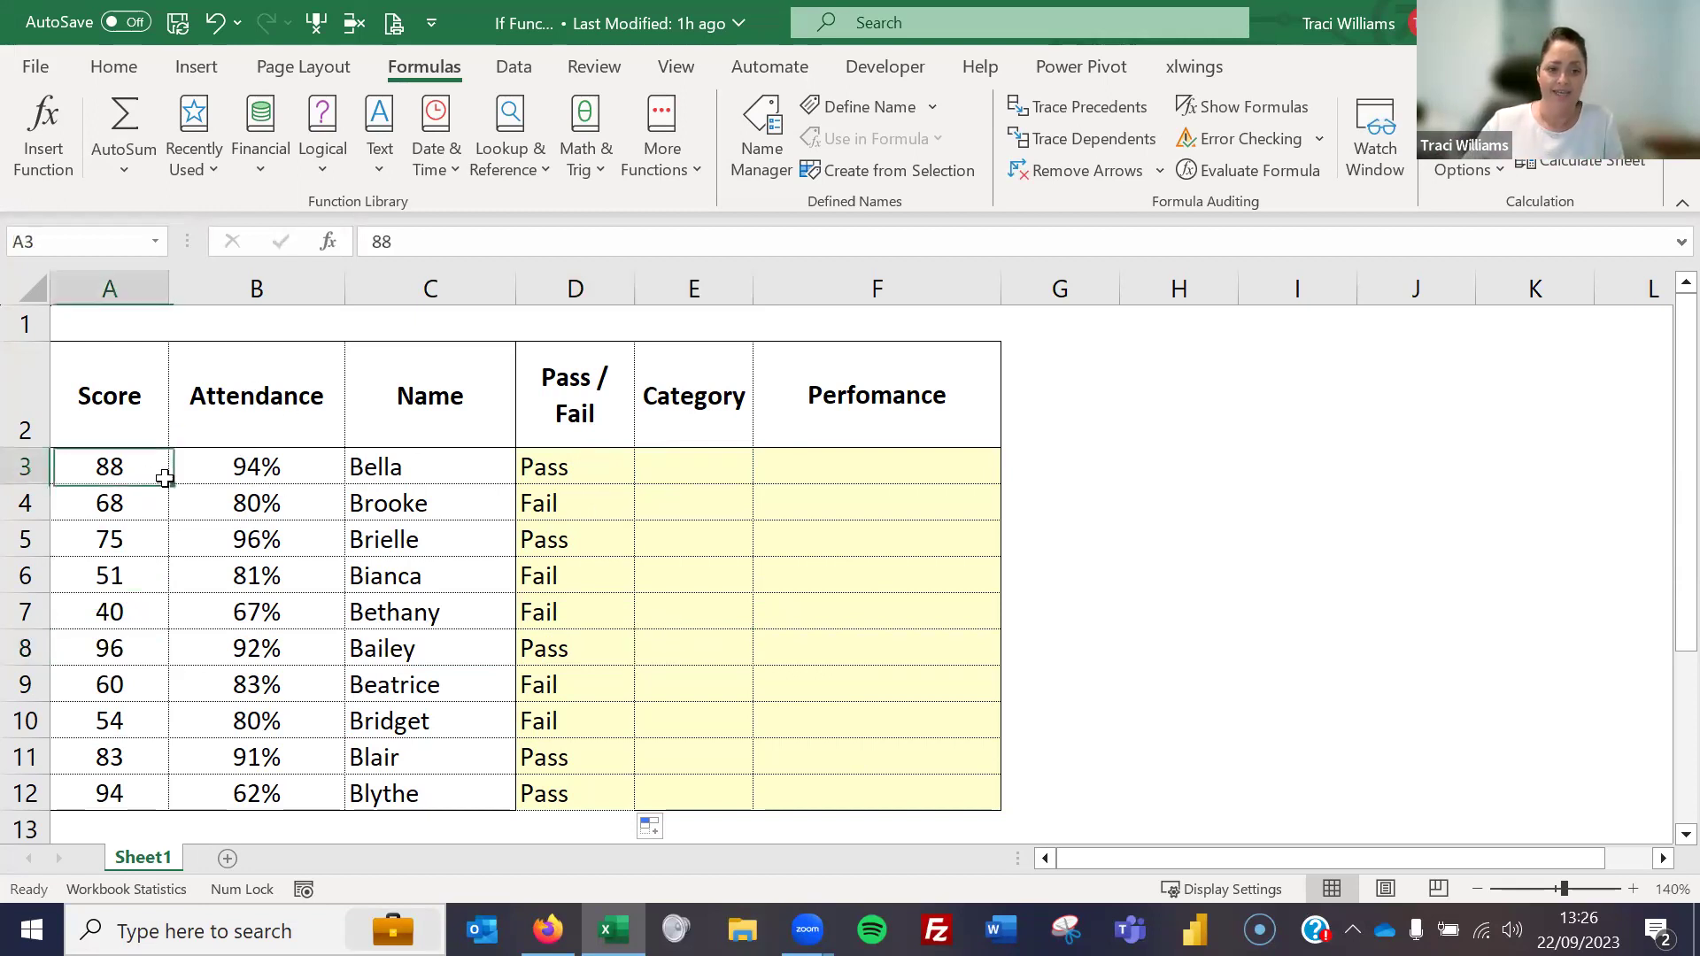
click(671, 457)
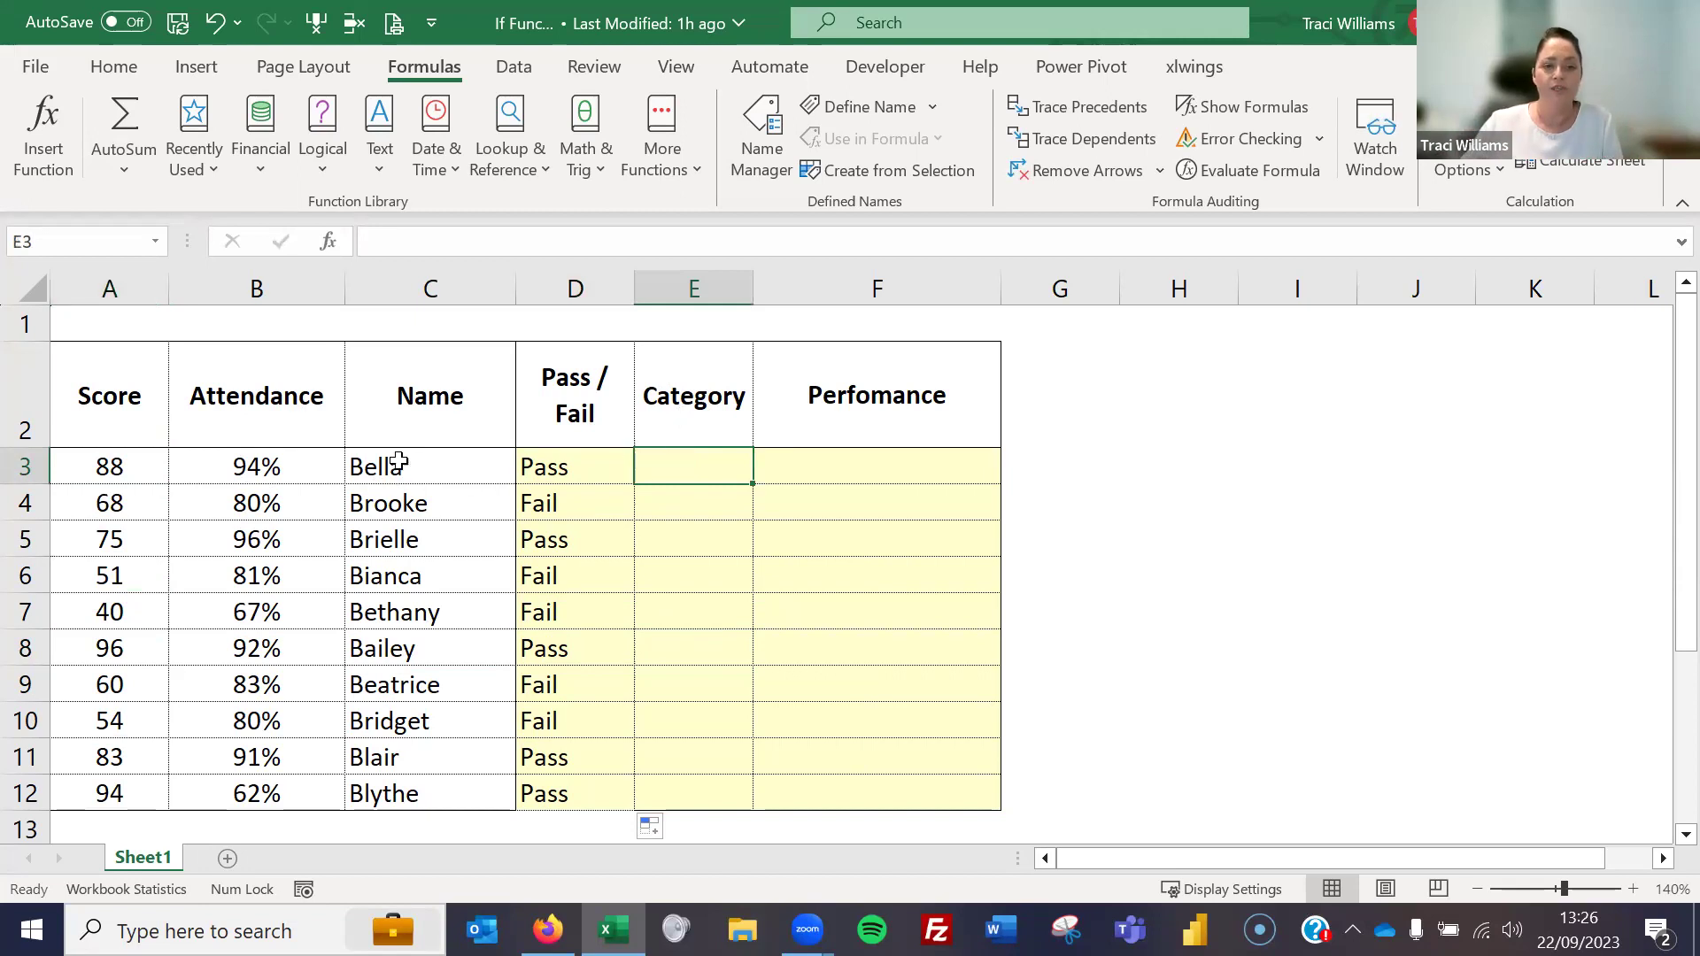
click(134, 536)
click(680, 540)
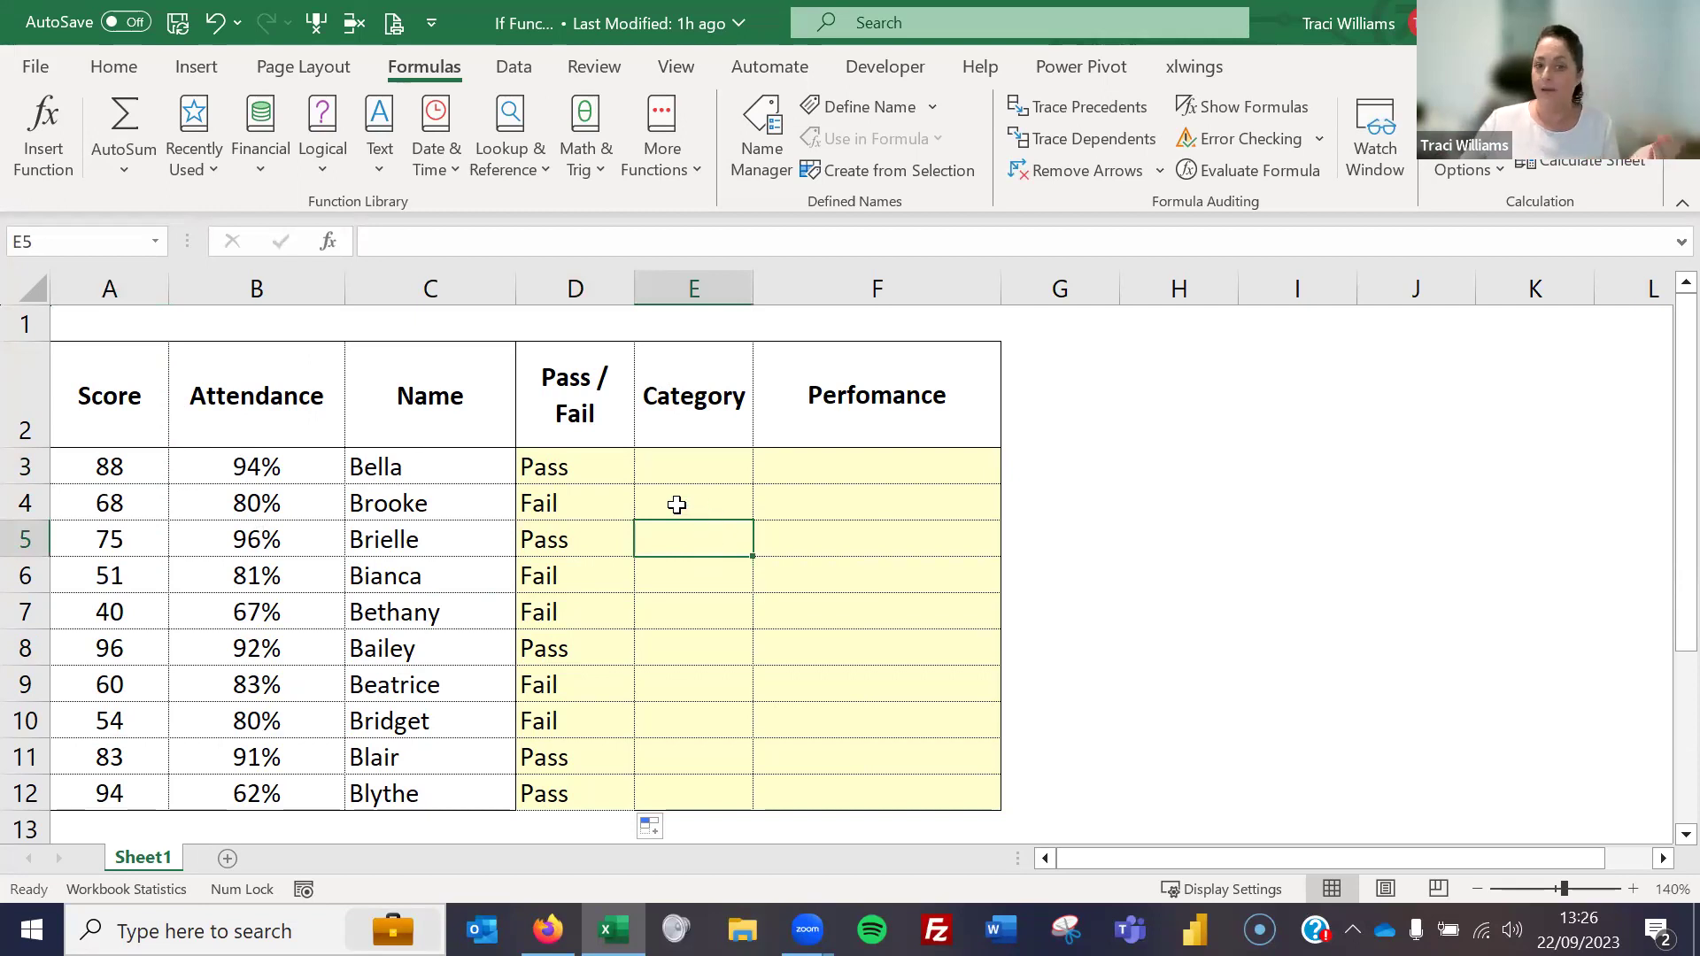
click(597, 503)
click(700, 487)
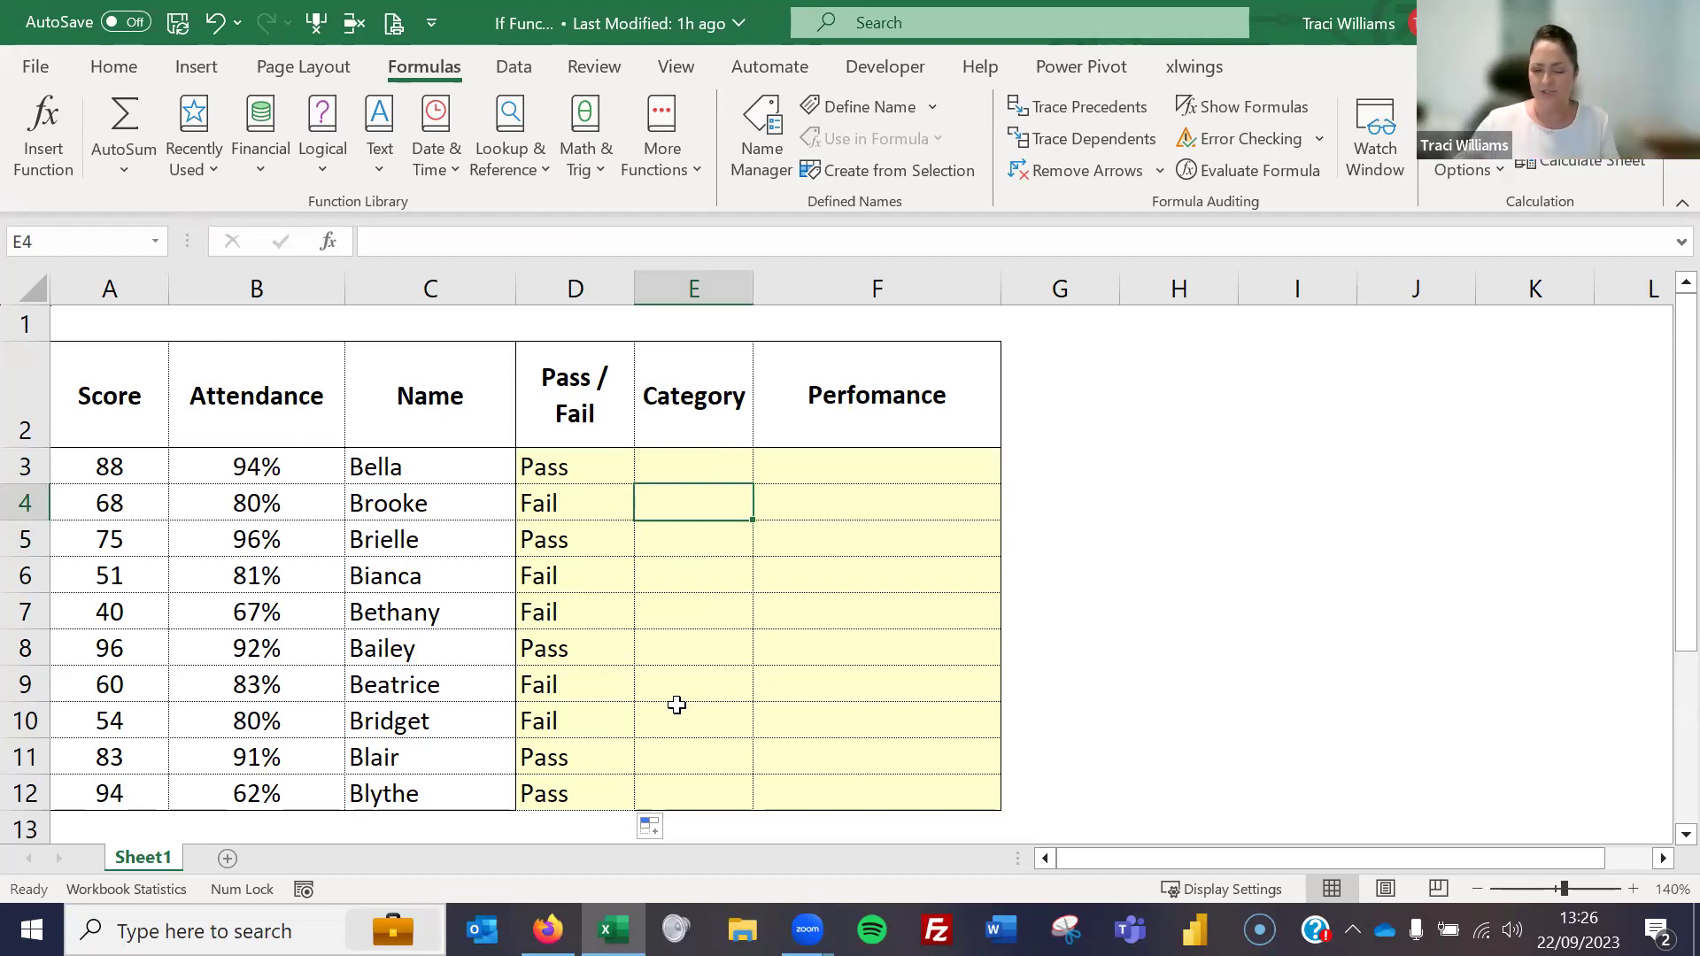
click(576, 473)
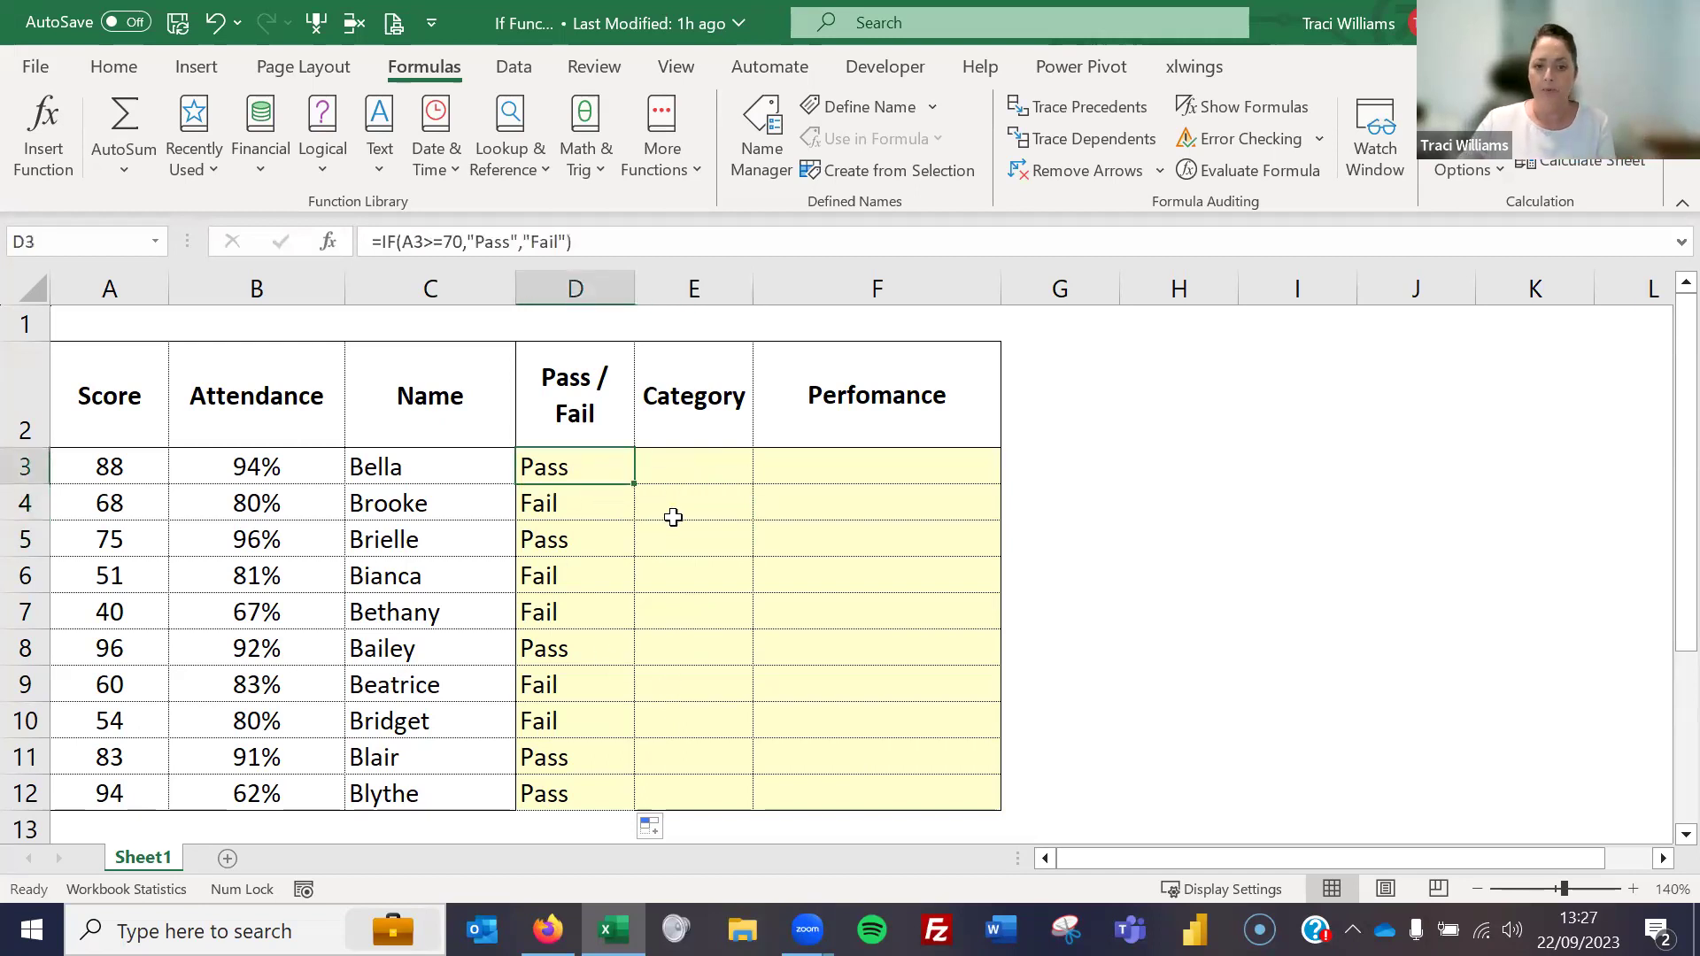
Begin an IF formula in Category cell E3 that returns "Excellent" when A3>=90
click(650, 464)
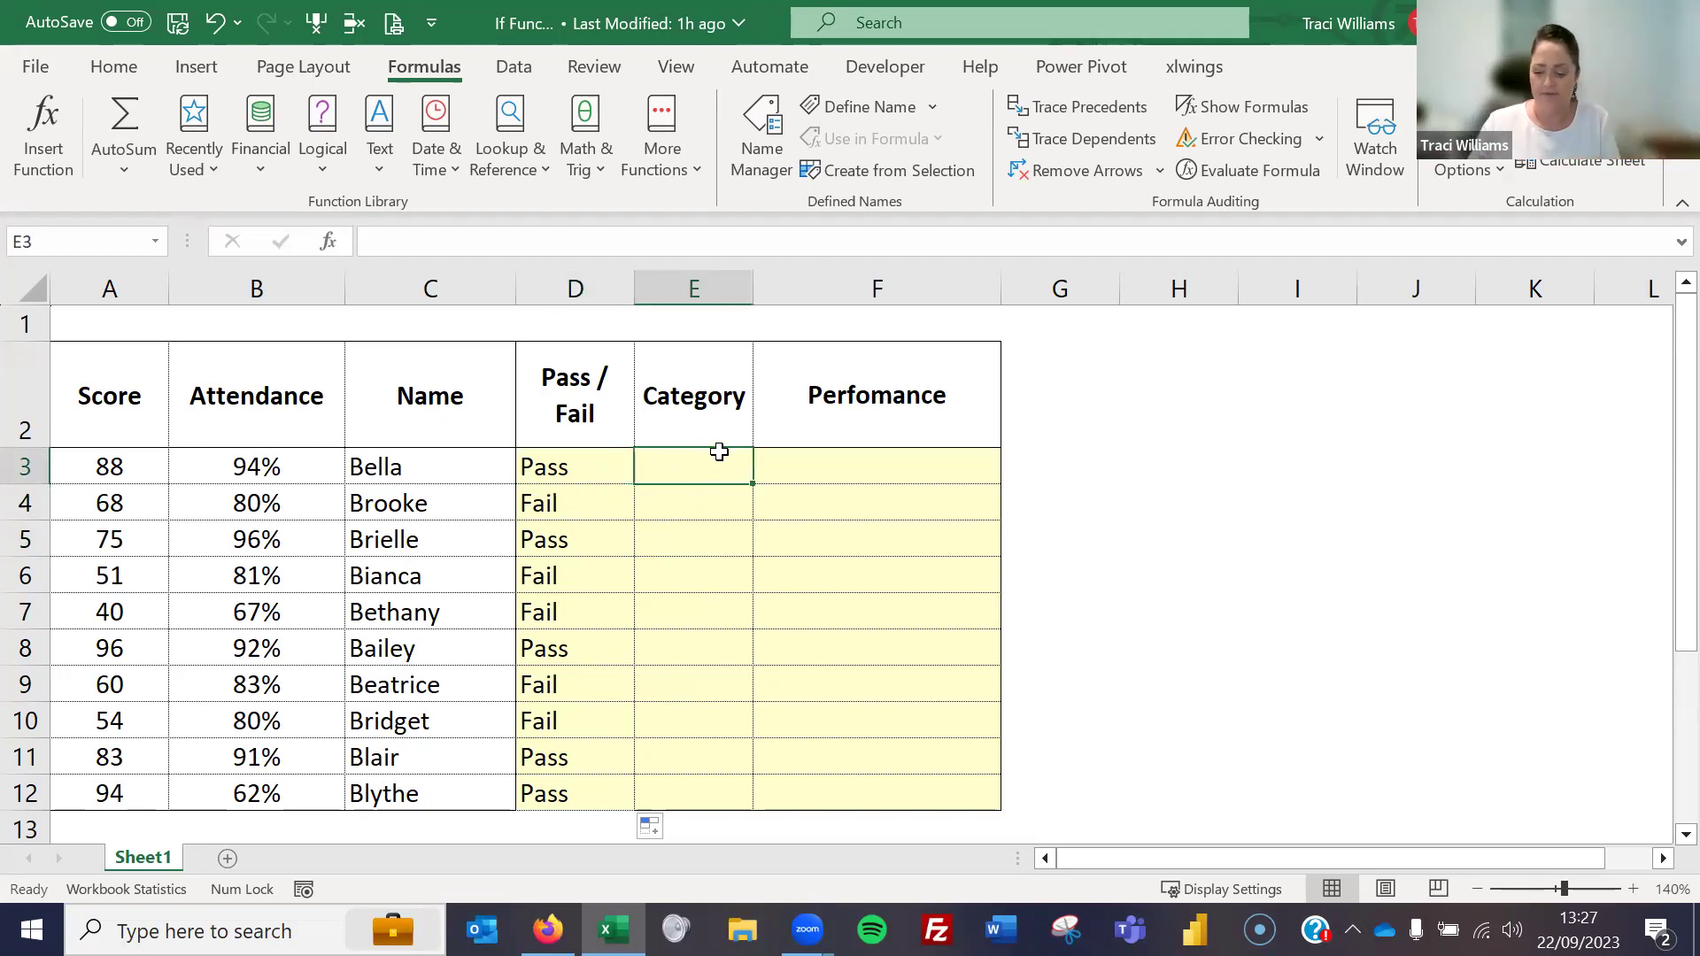
text(=if)
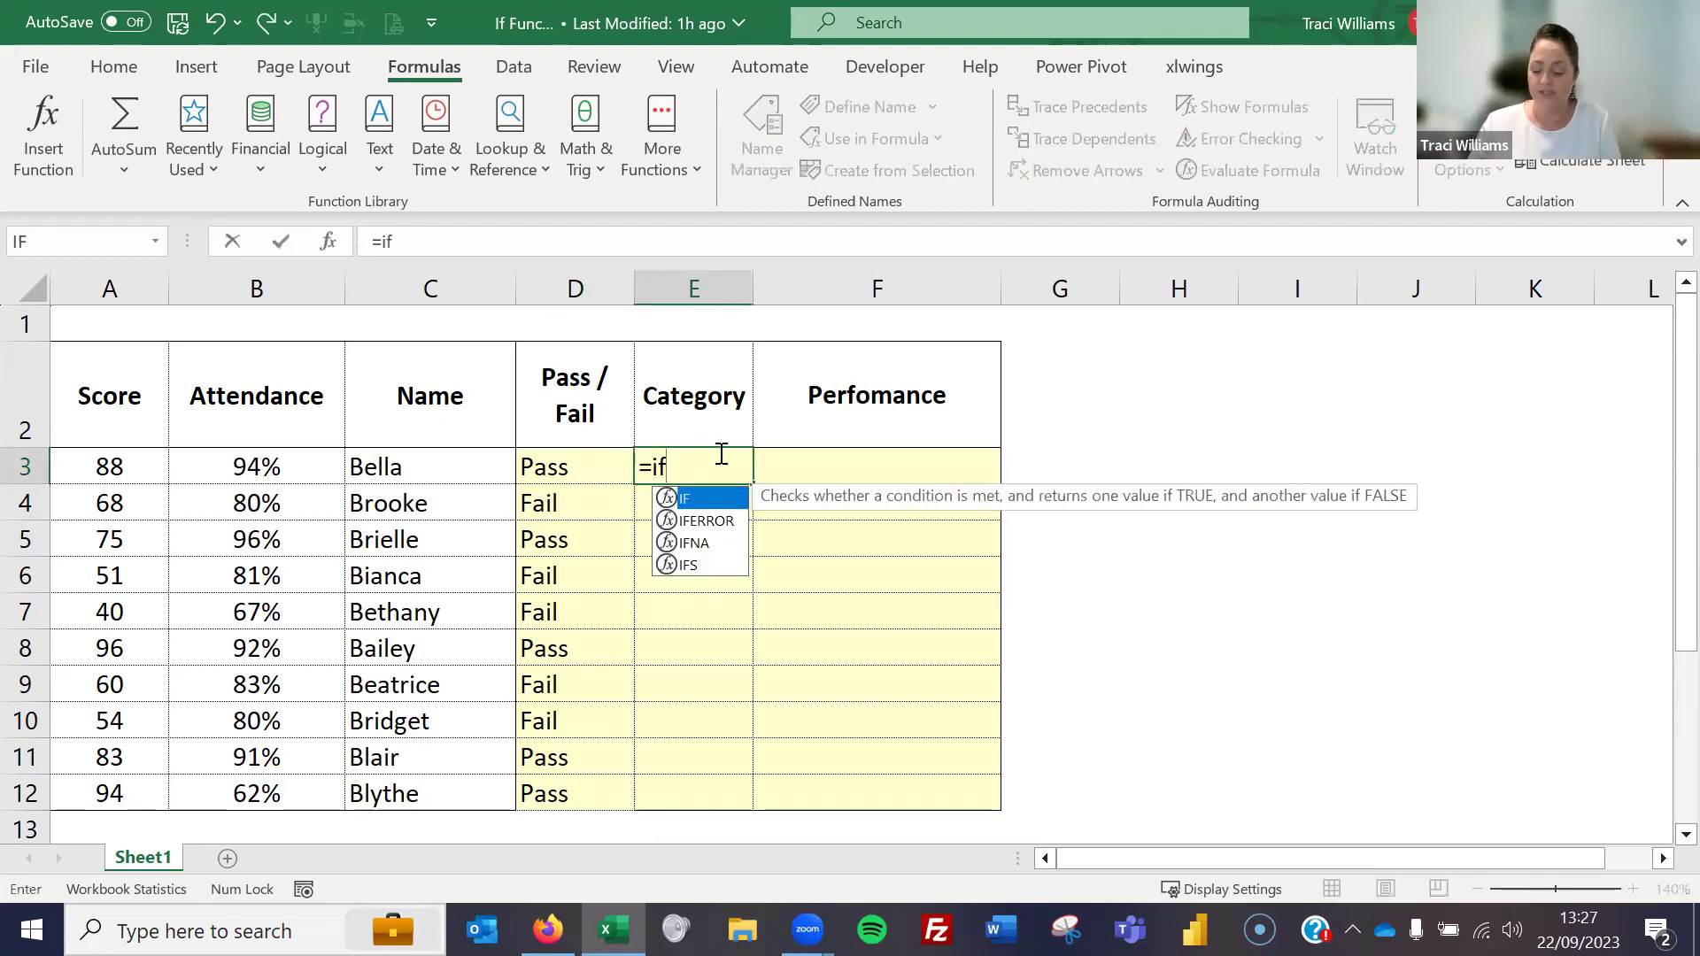
text(()
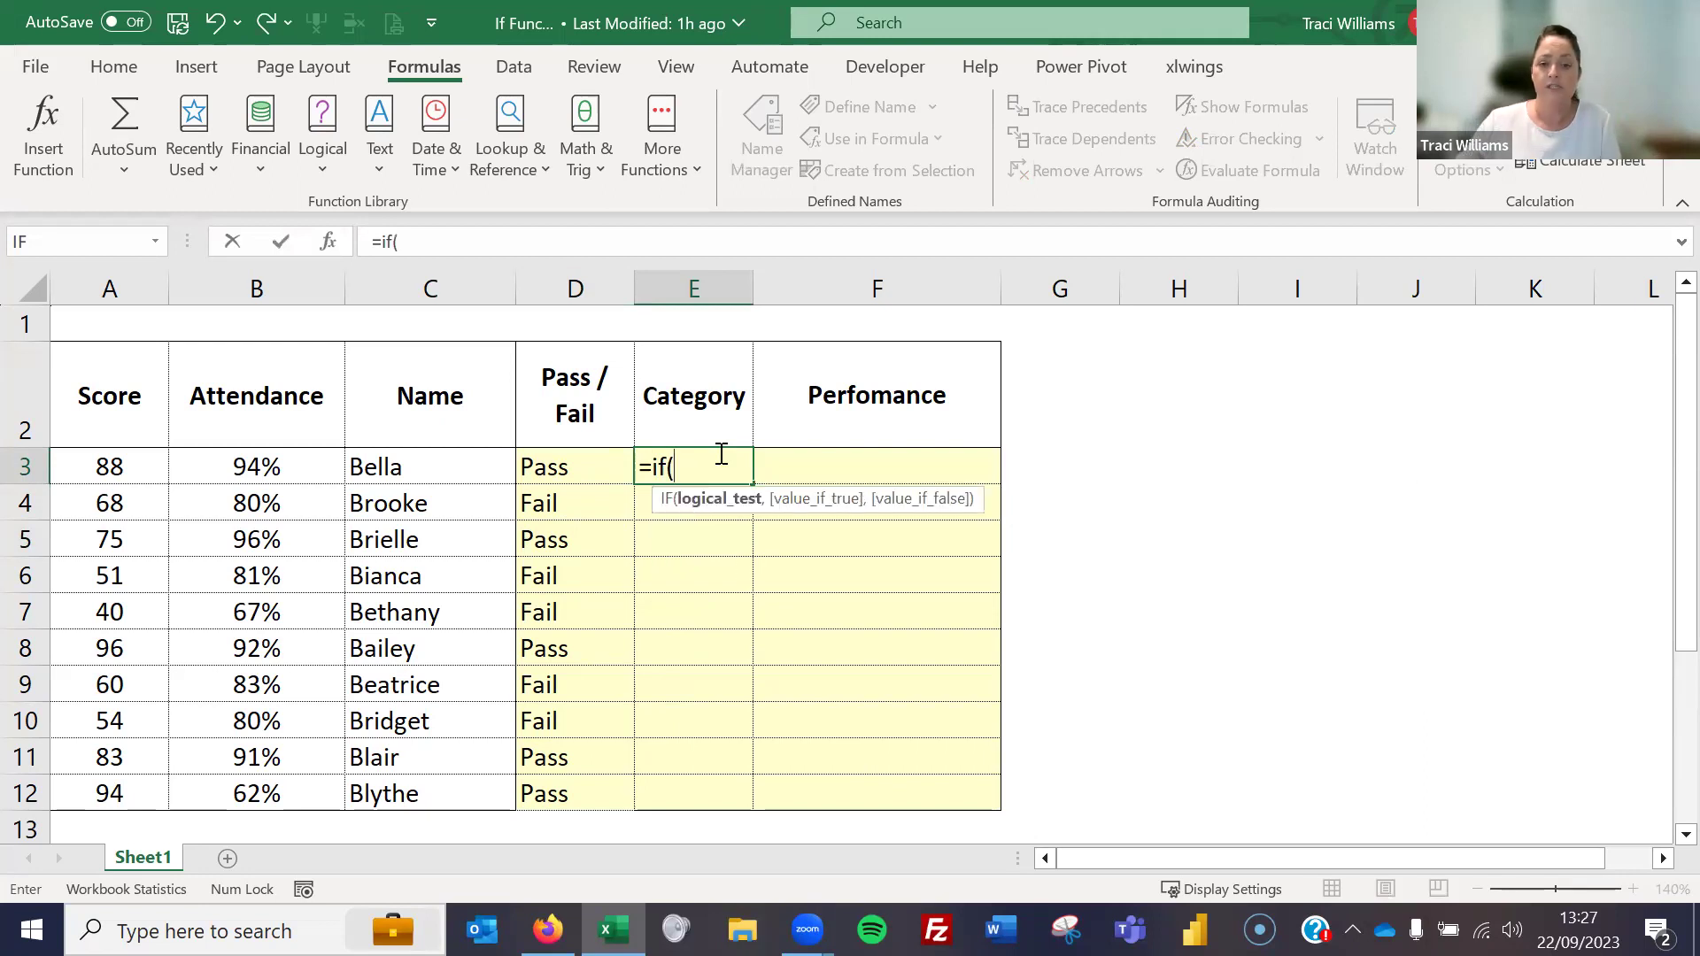
click(118, 467)
text(>=90)
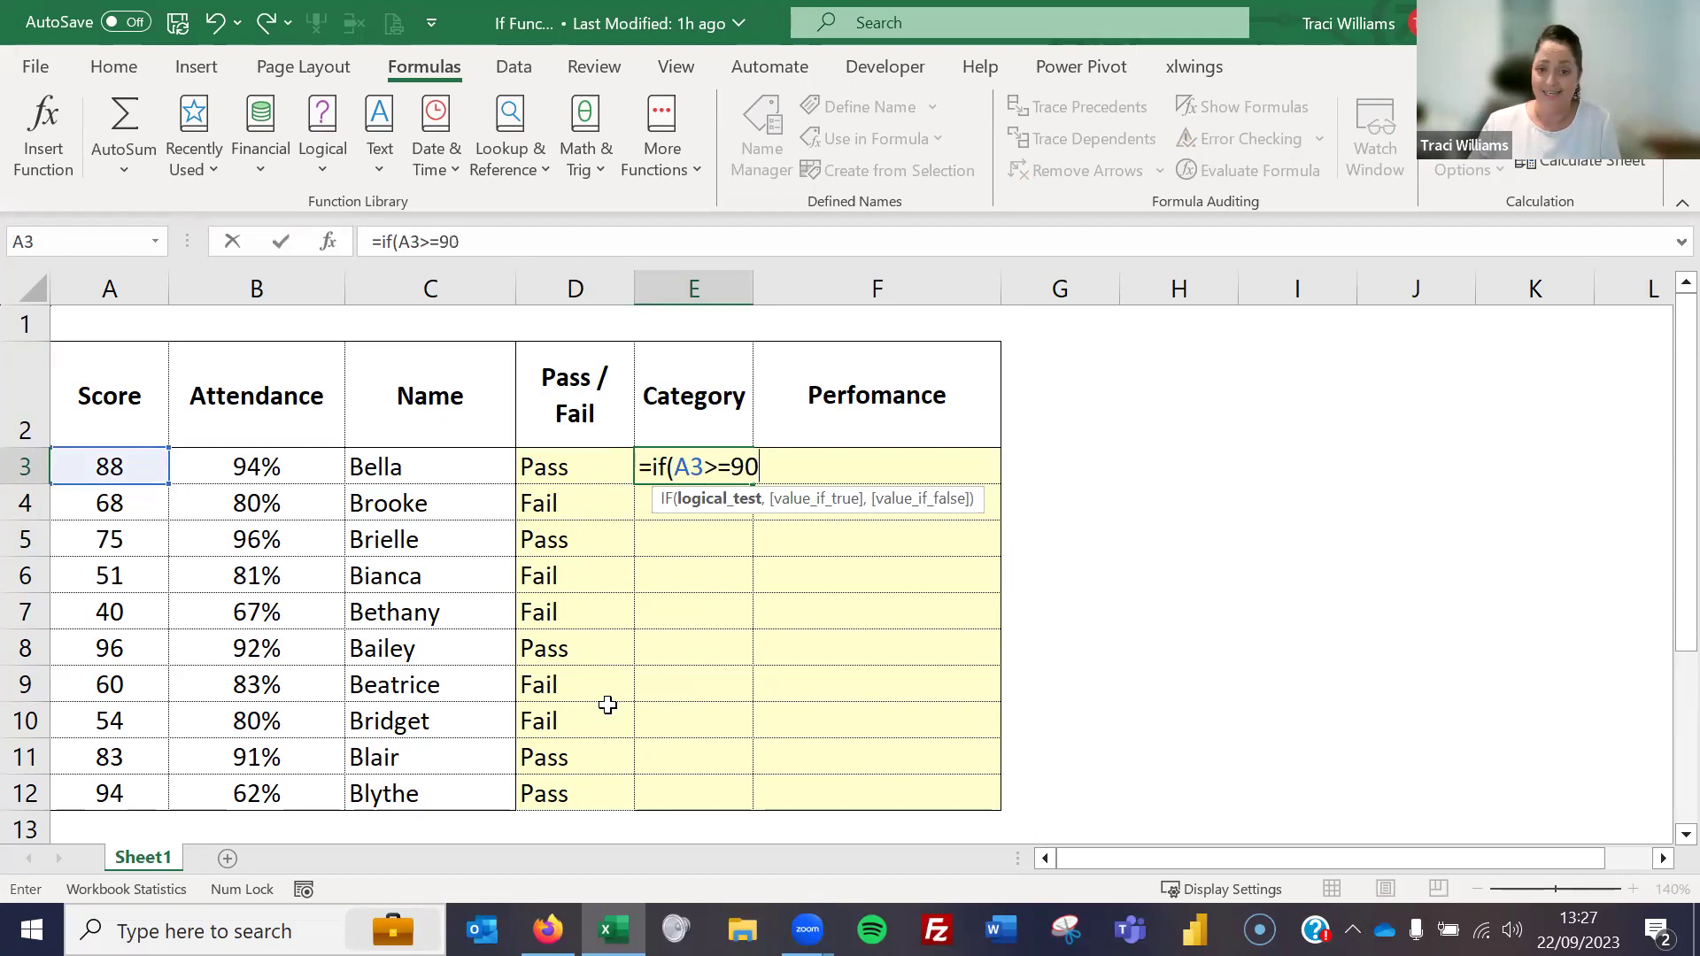
text(,)
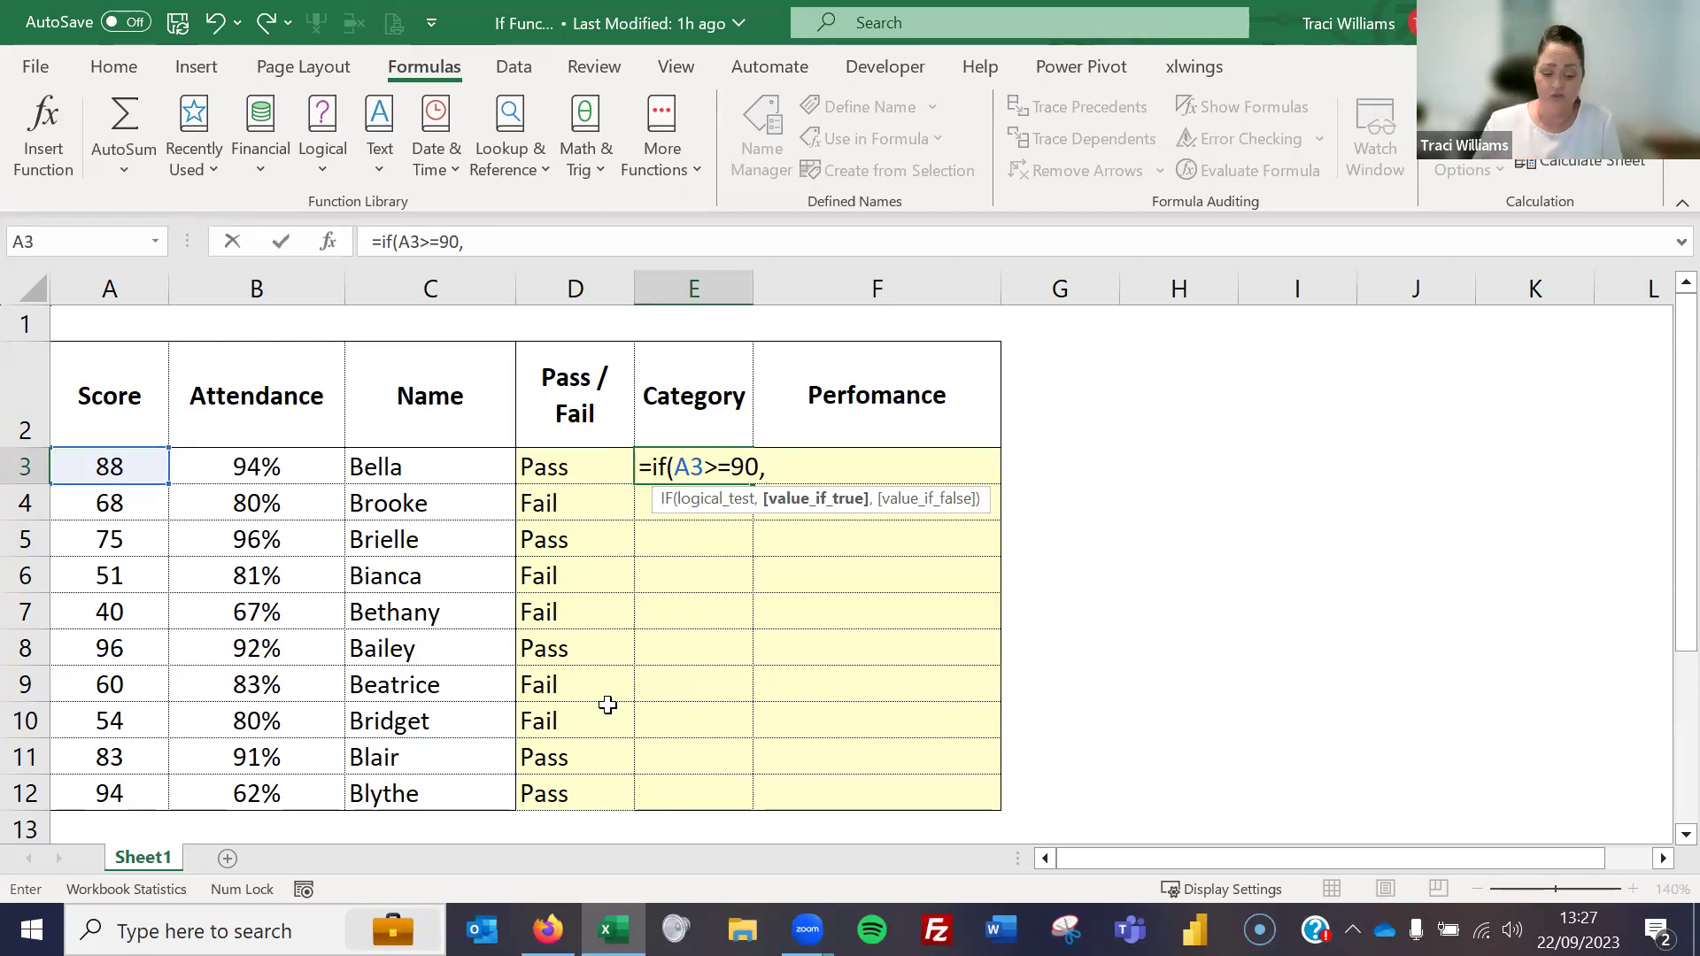
text(")
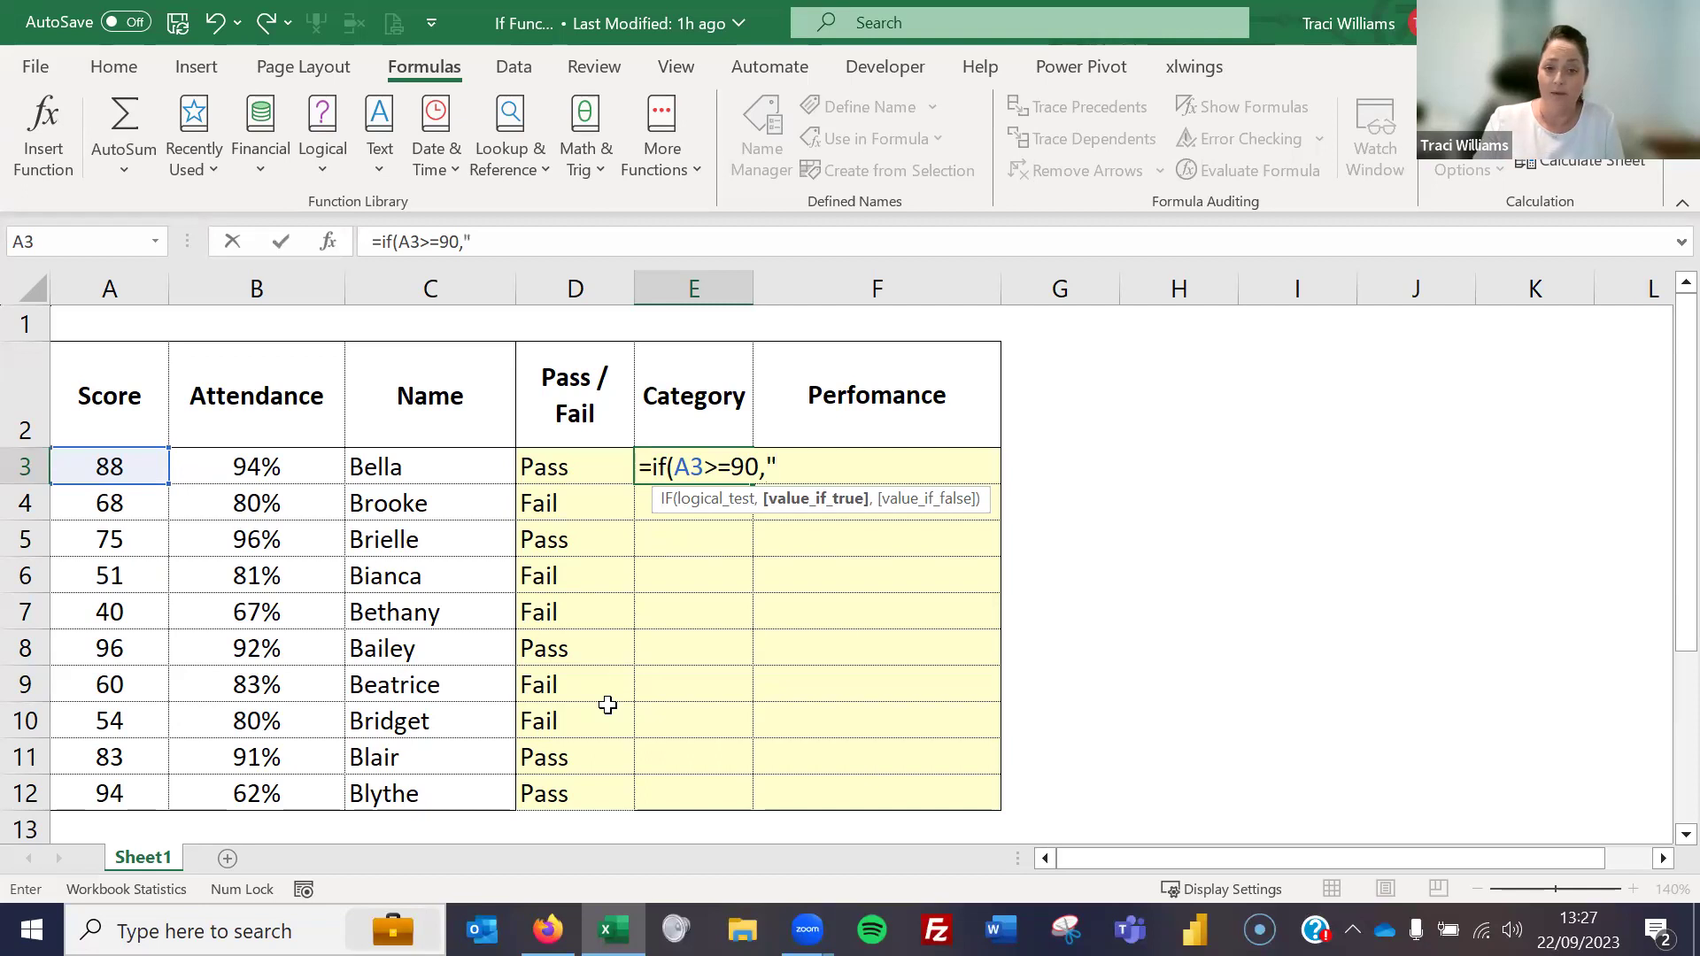
text(Excel)
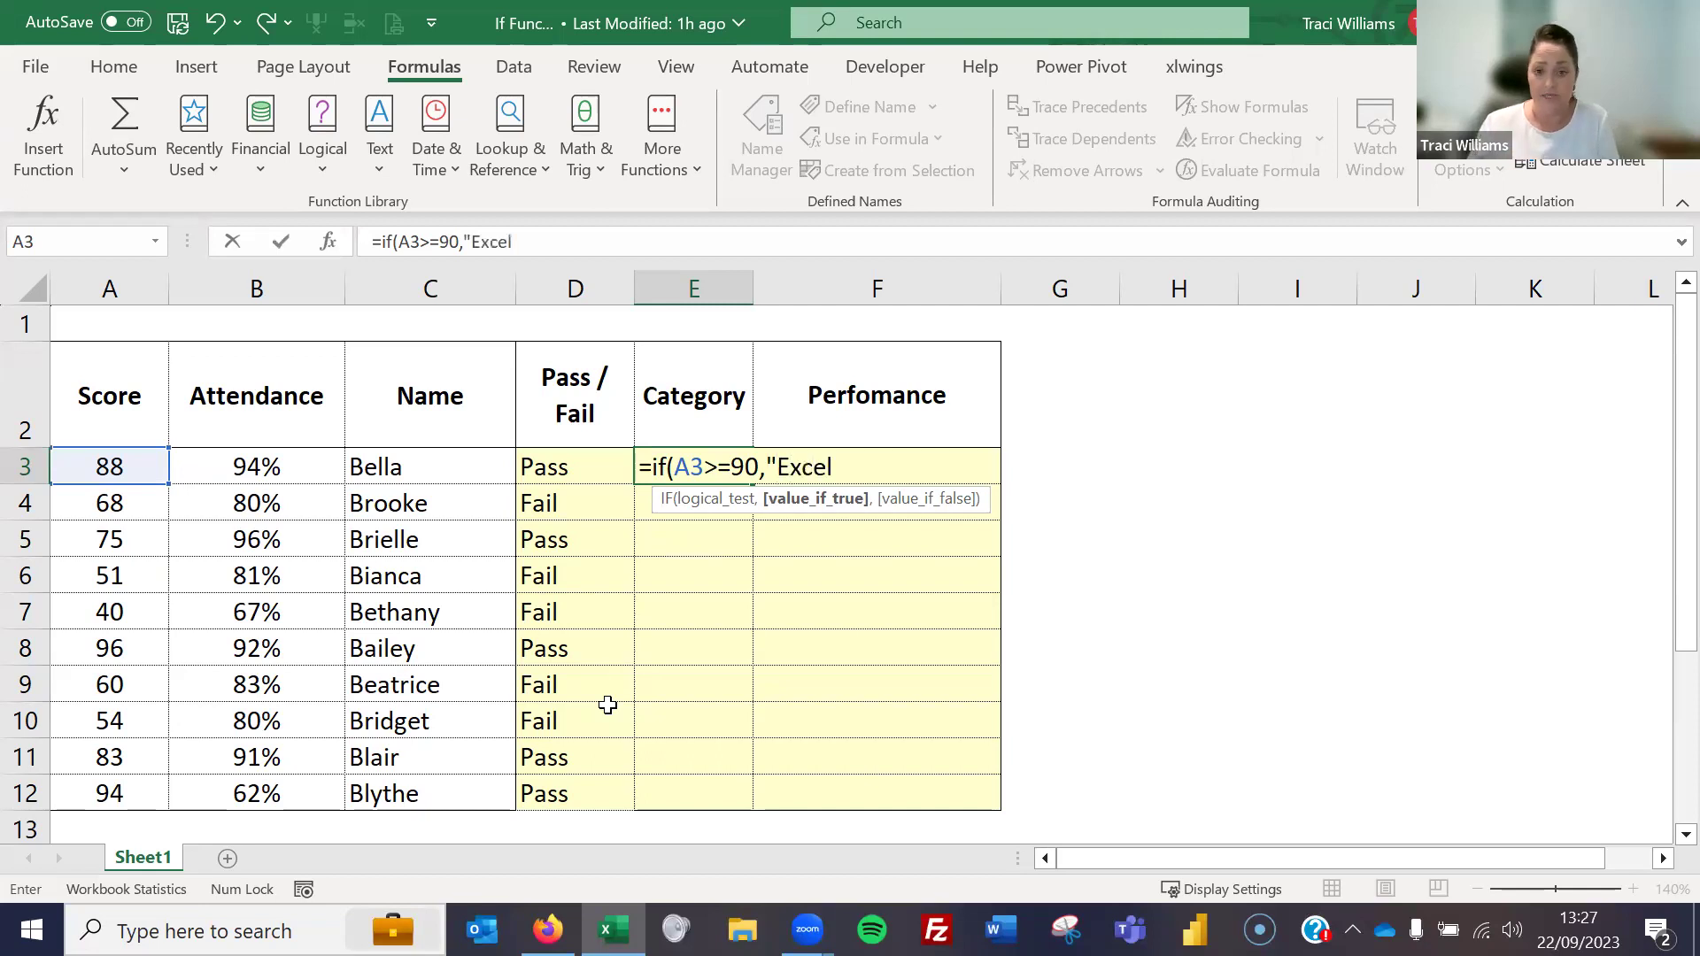
text(lent")
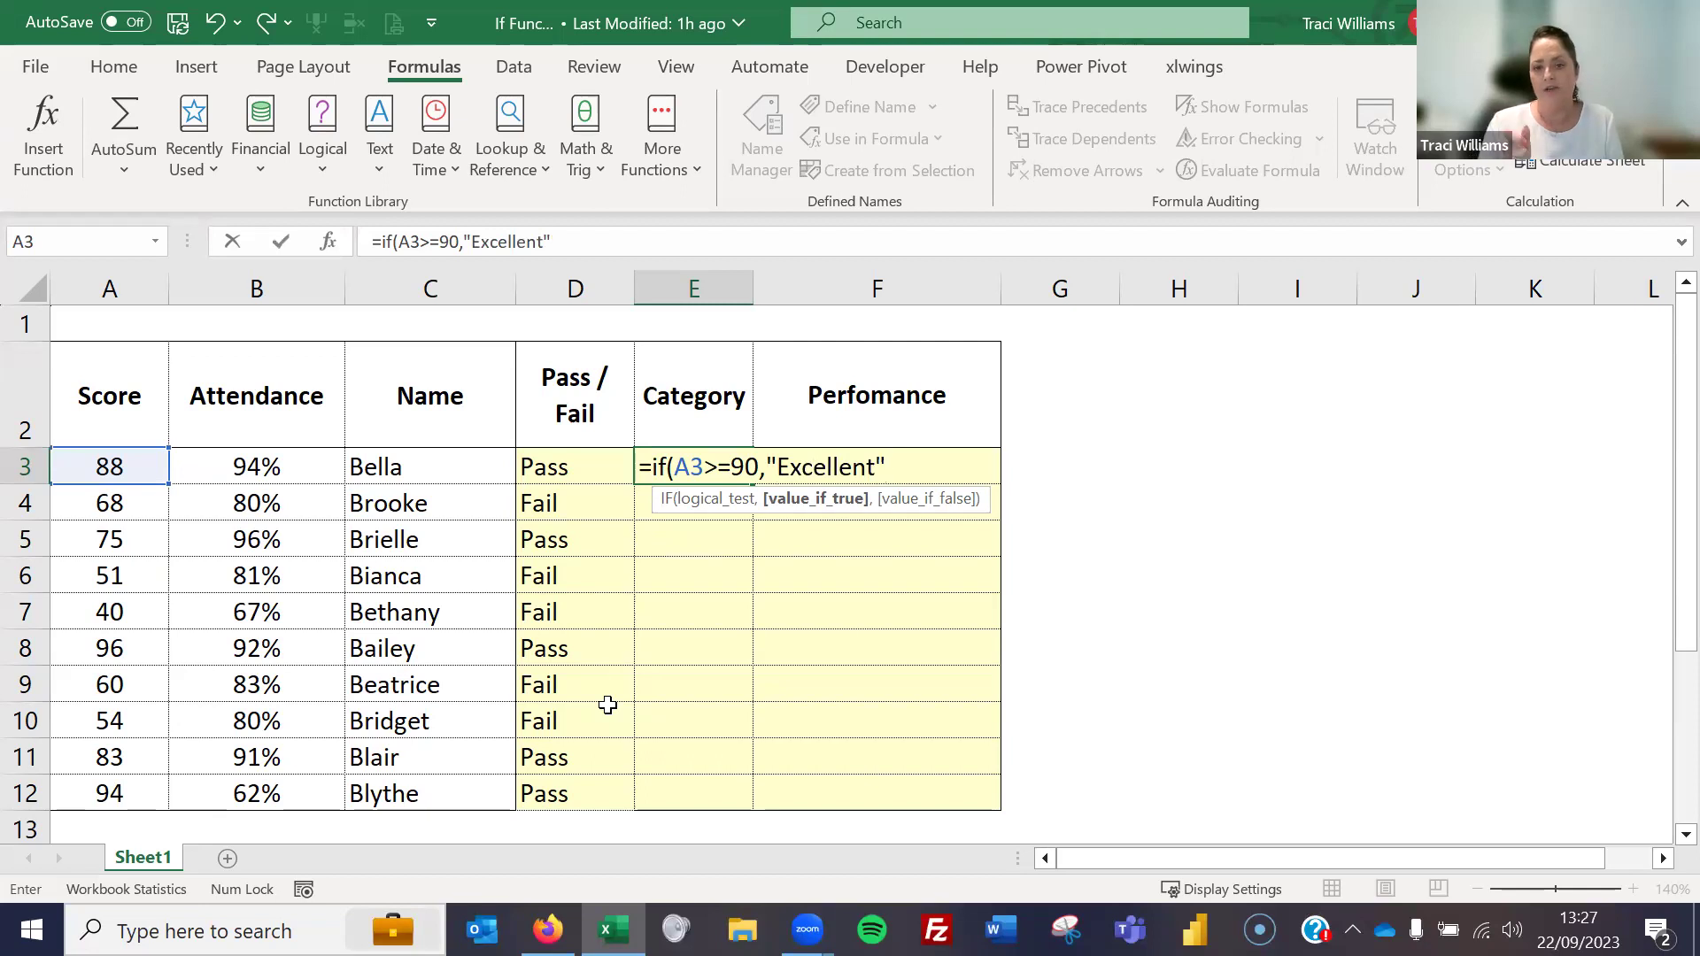
text(,)
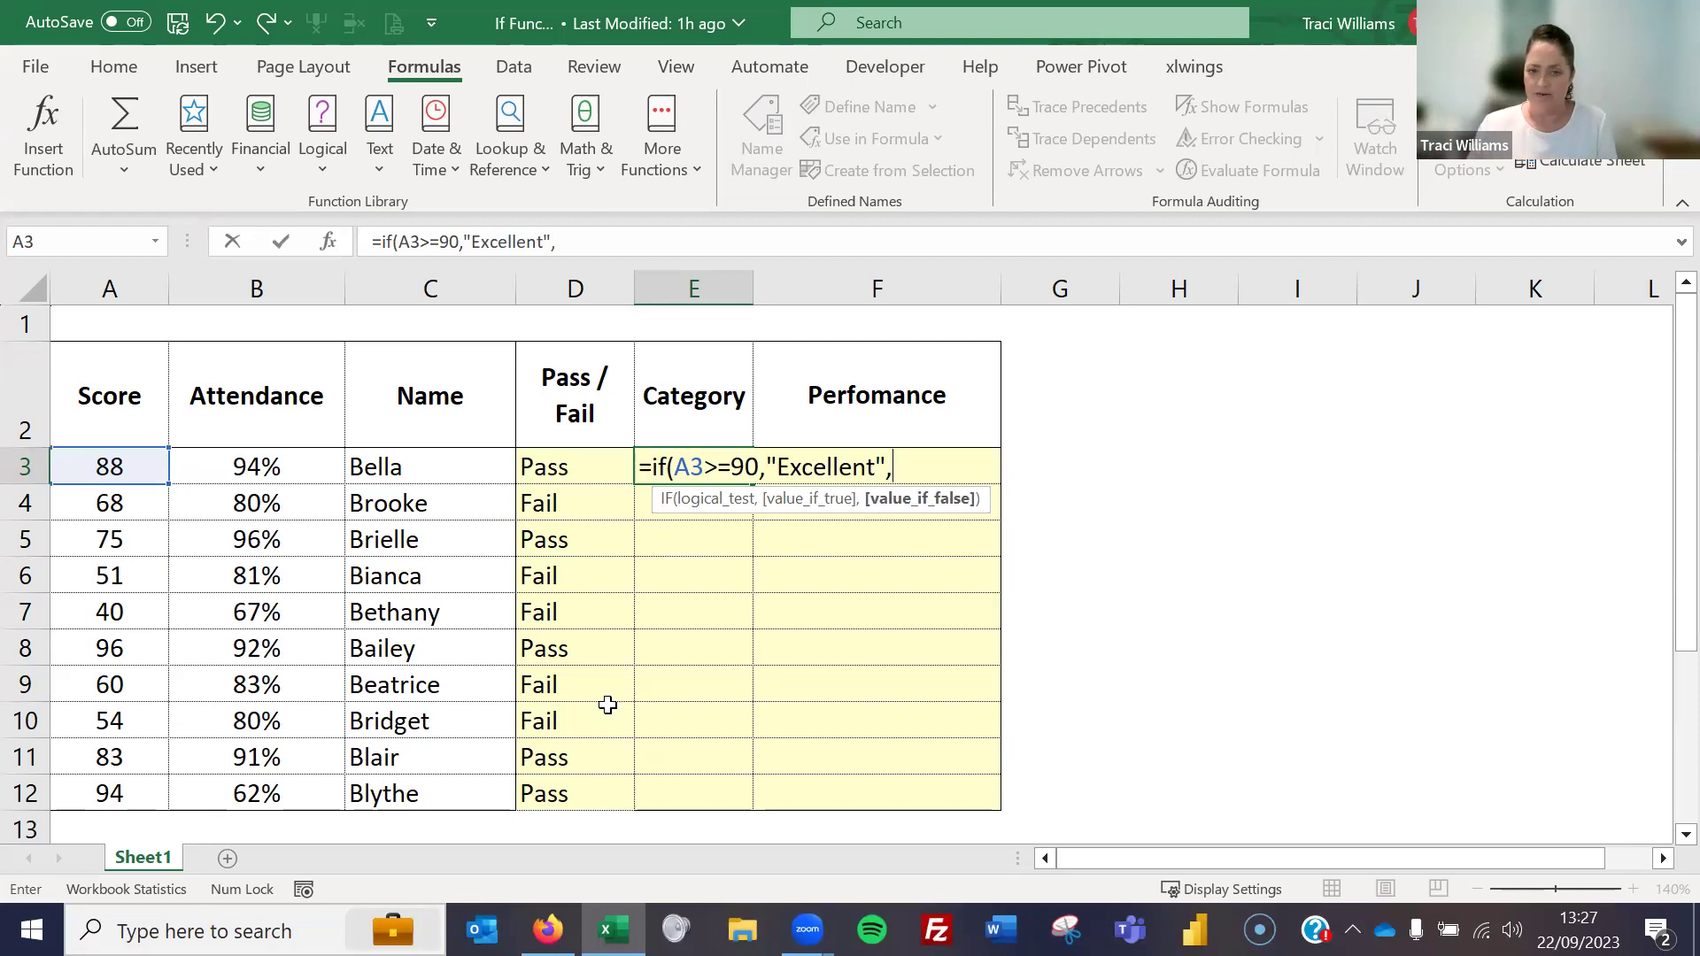
Nest a second IF as the value if false in E3, returning "Good" when A3>=80
text(if)
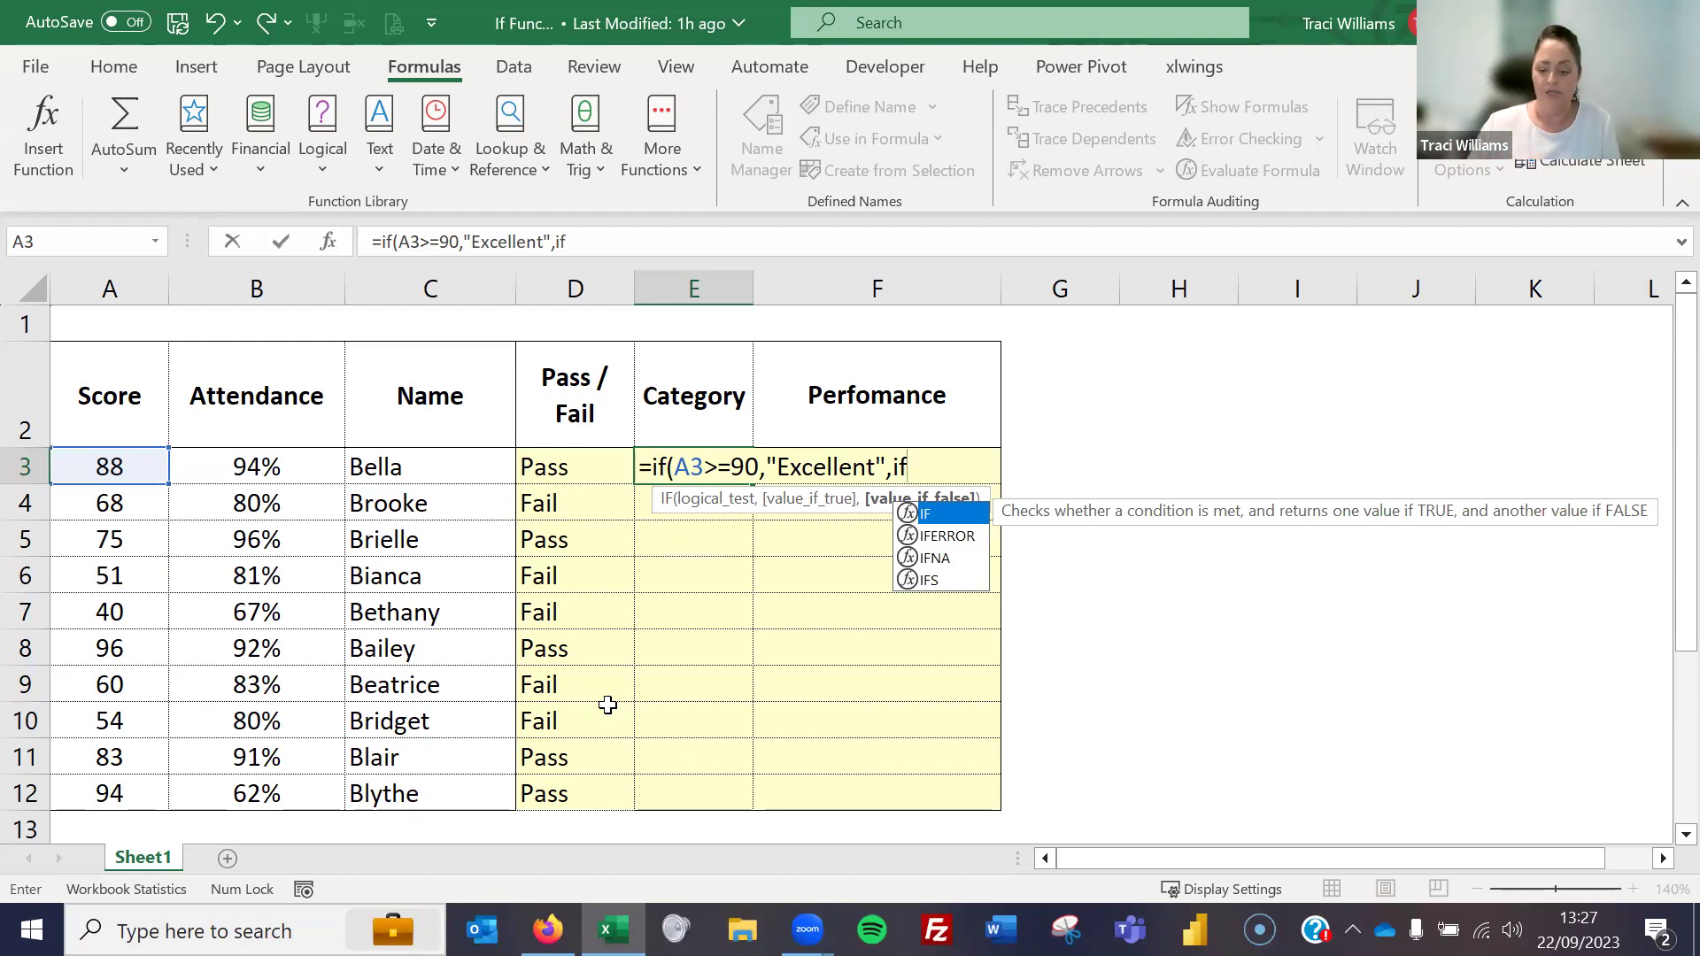
text(()
click(140, 466)
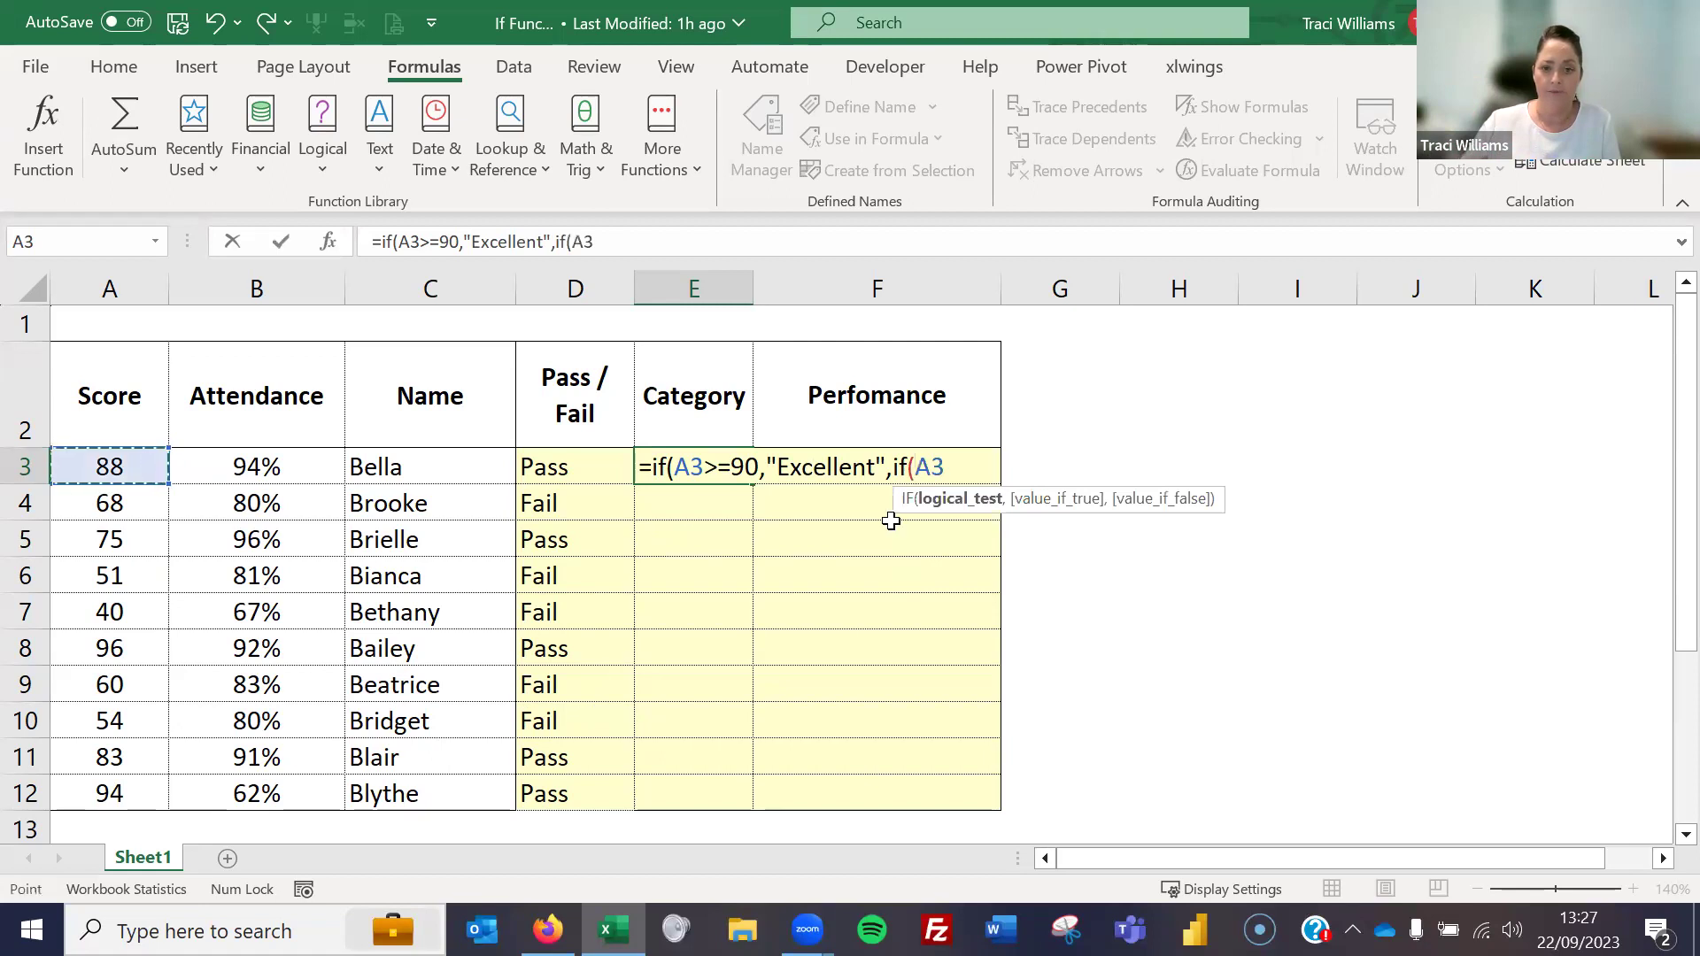
text(>=)
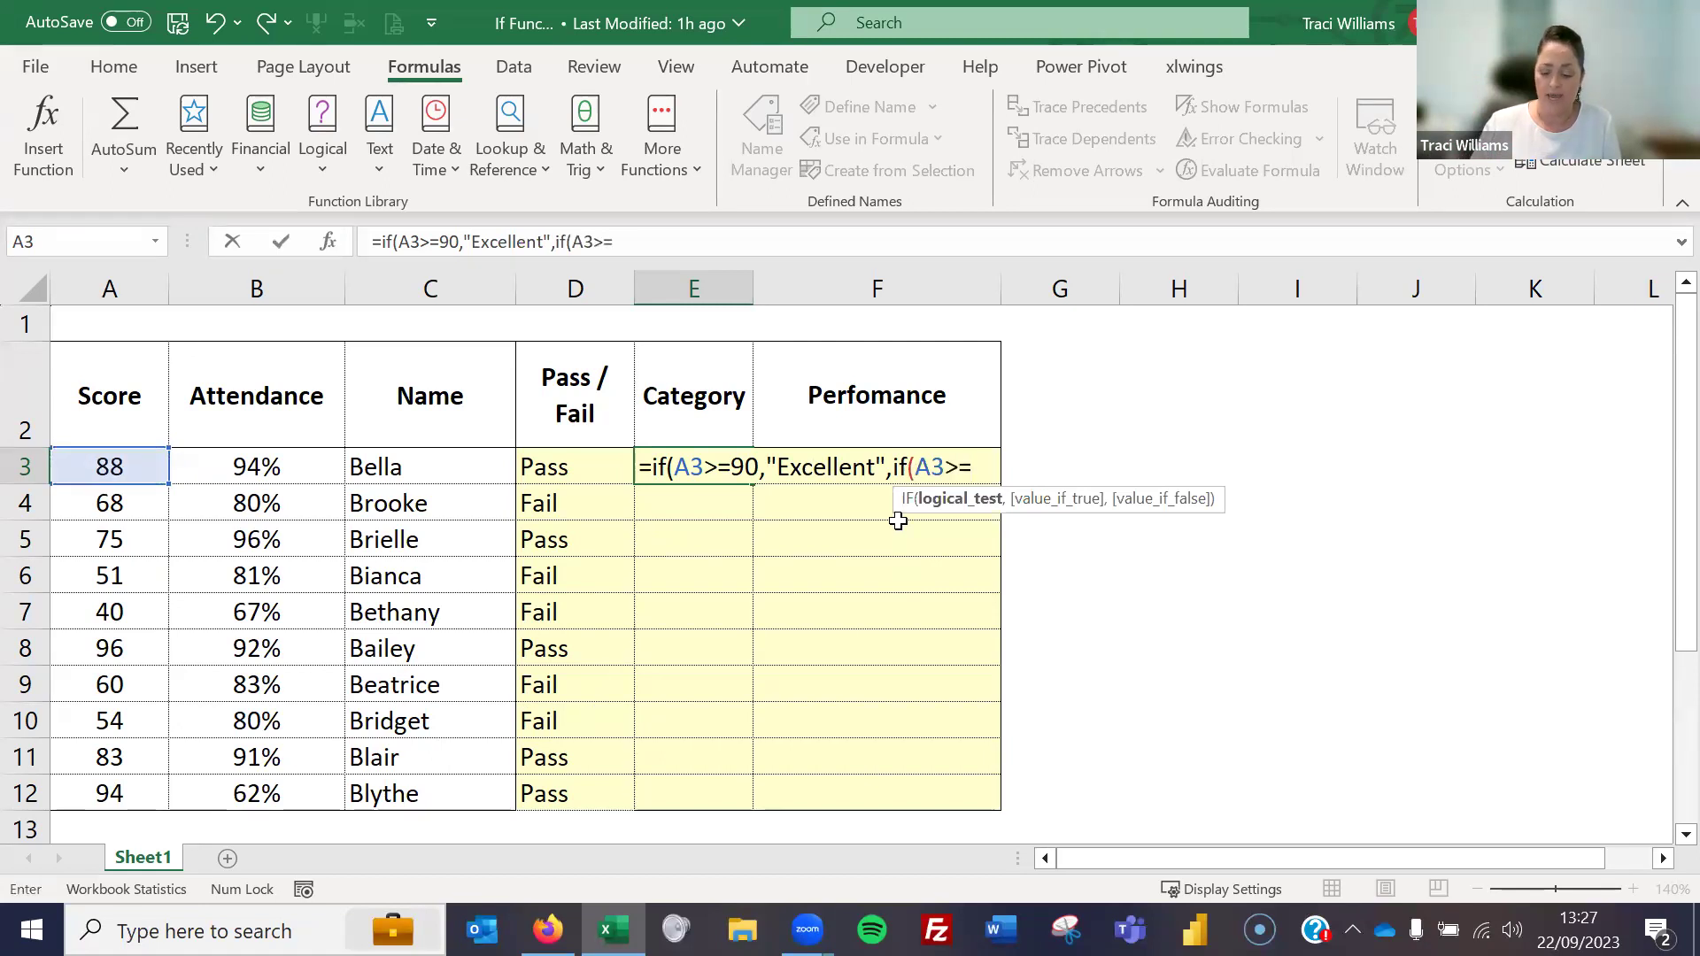
text(80,"Good")
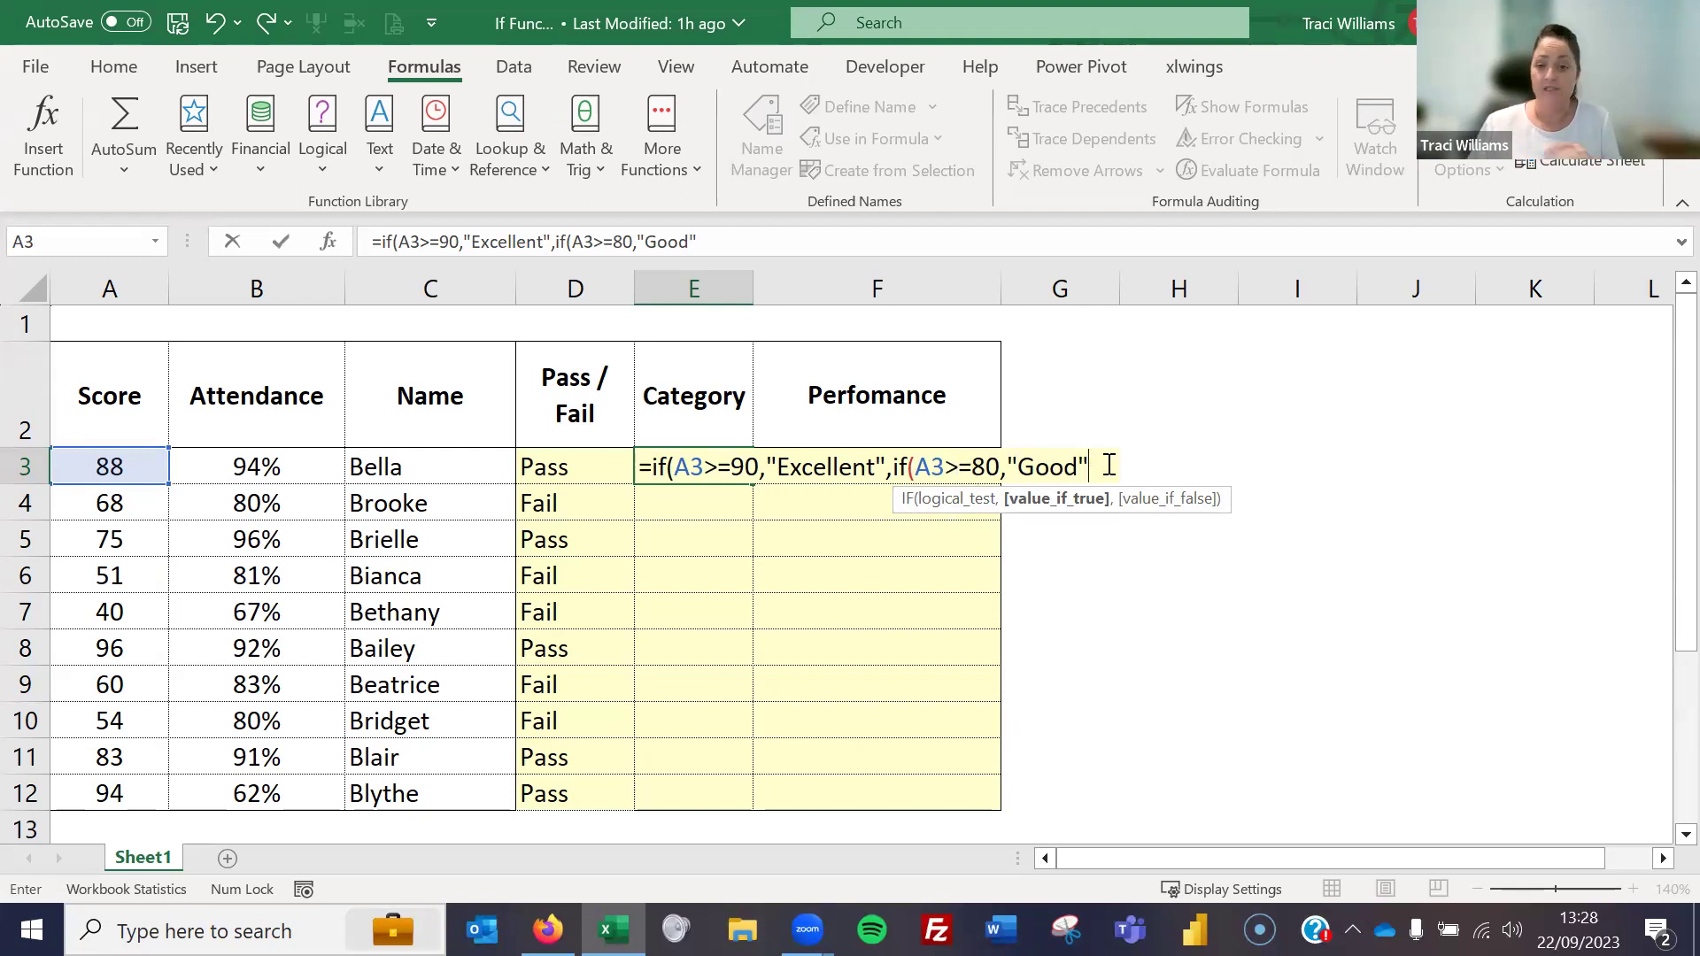
text(,)
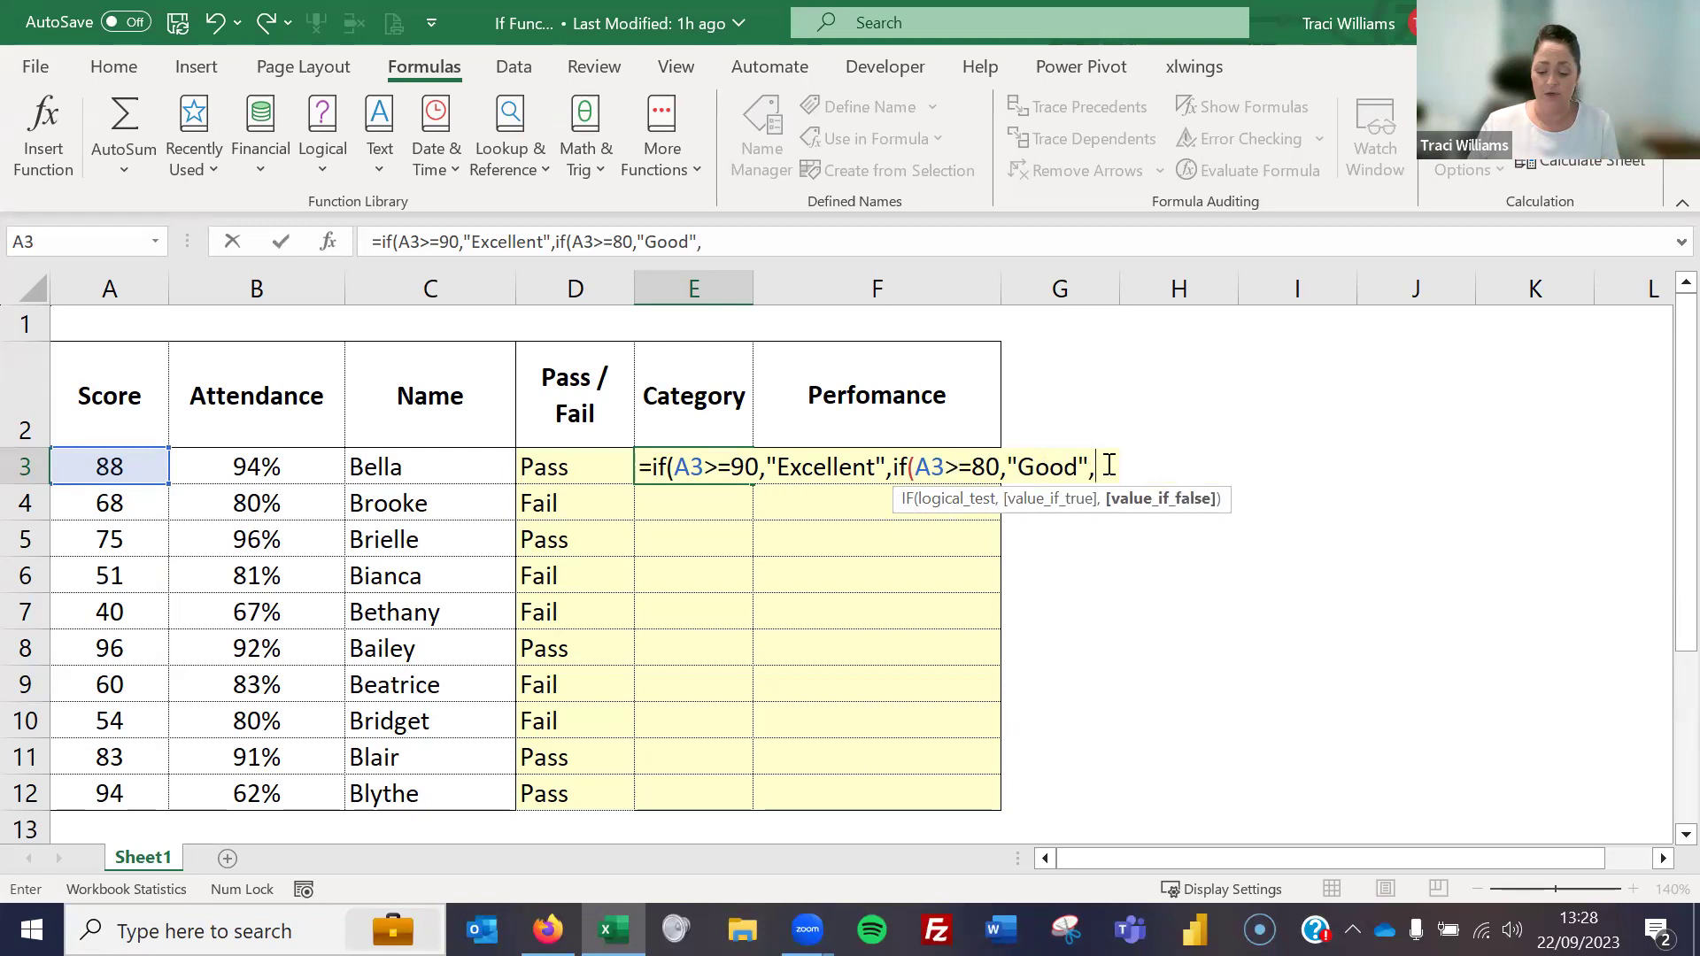
Nest a third IF in the E3 formula, returning "Average" when A3>=70, with the word spelled correctly
text(if()
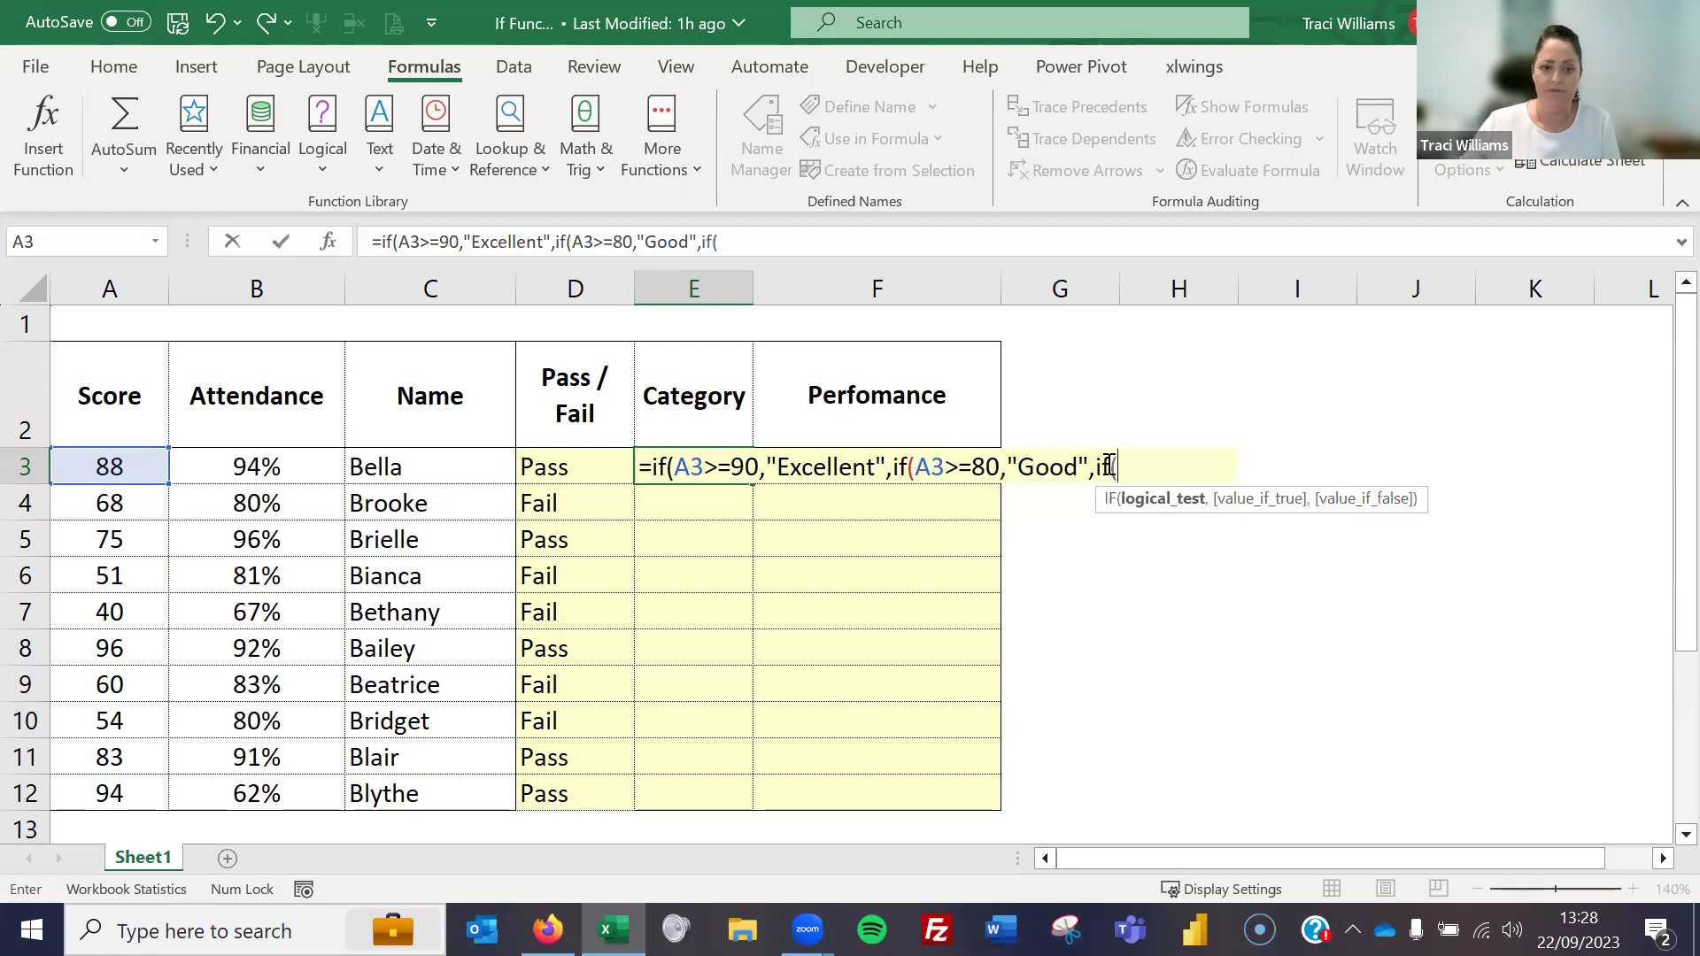
click(133, 462)
text(>=70)
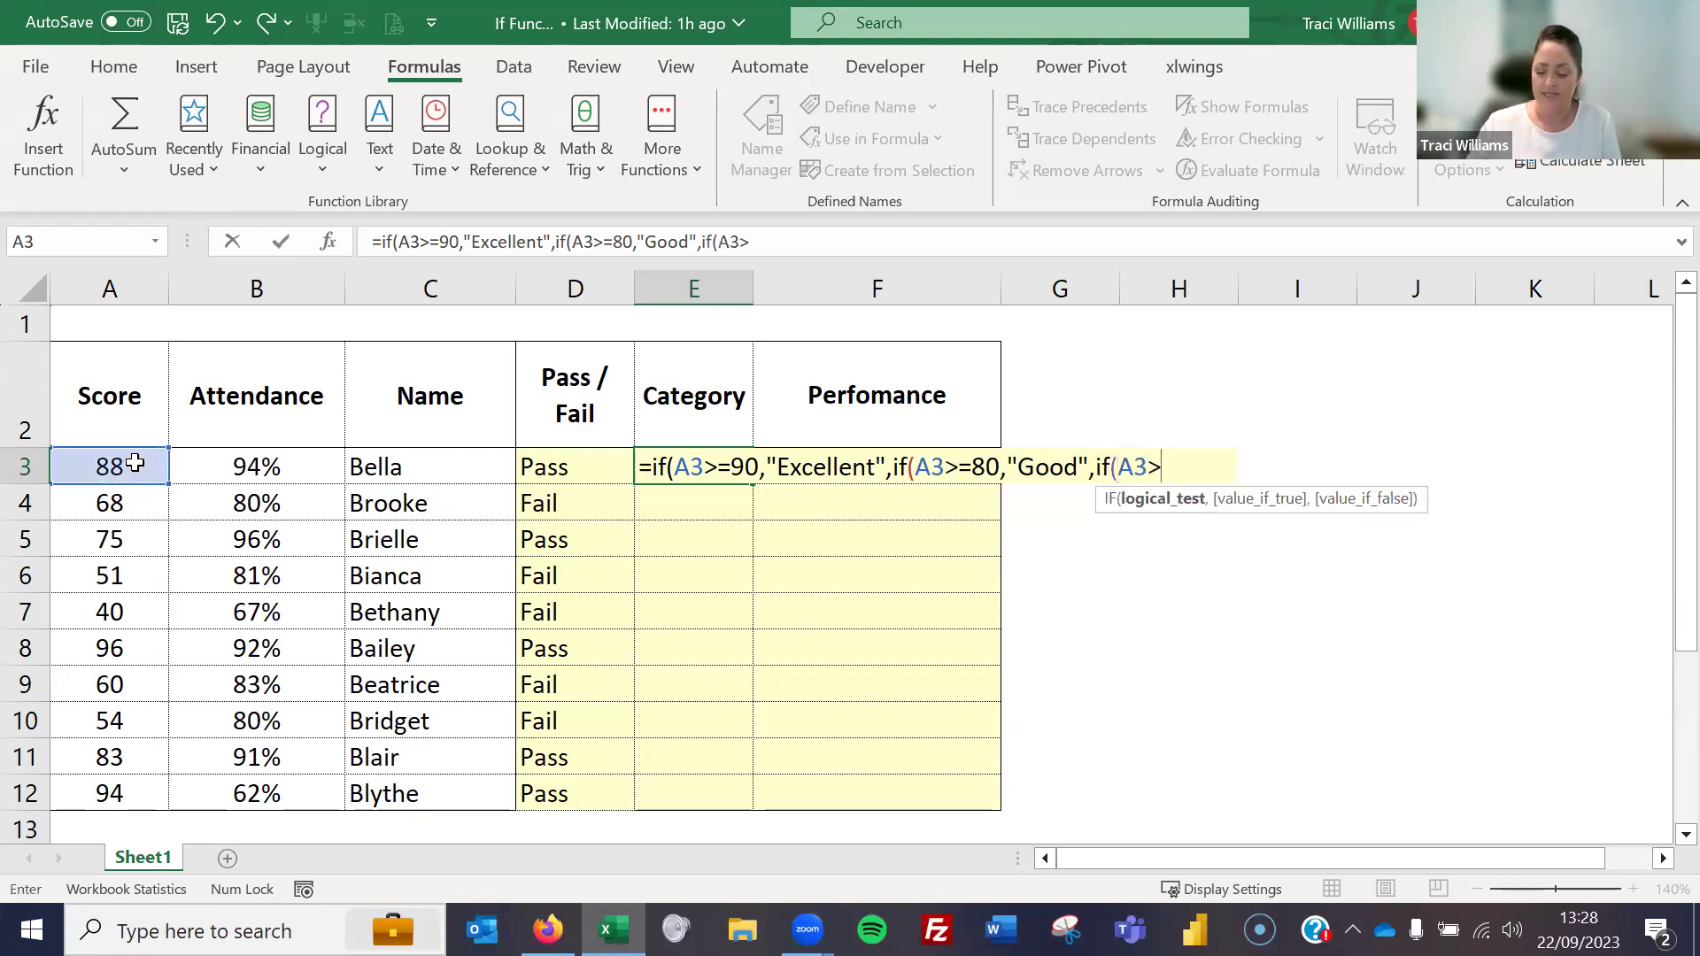
text(,"Abverage)
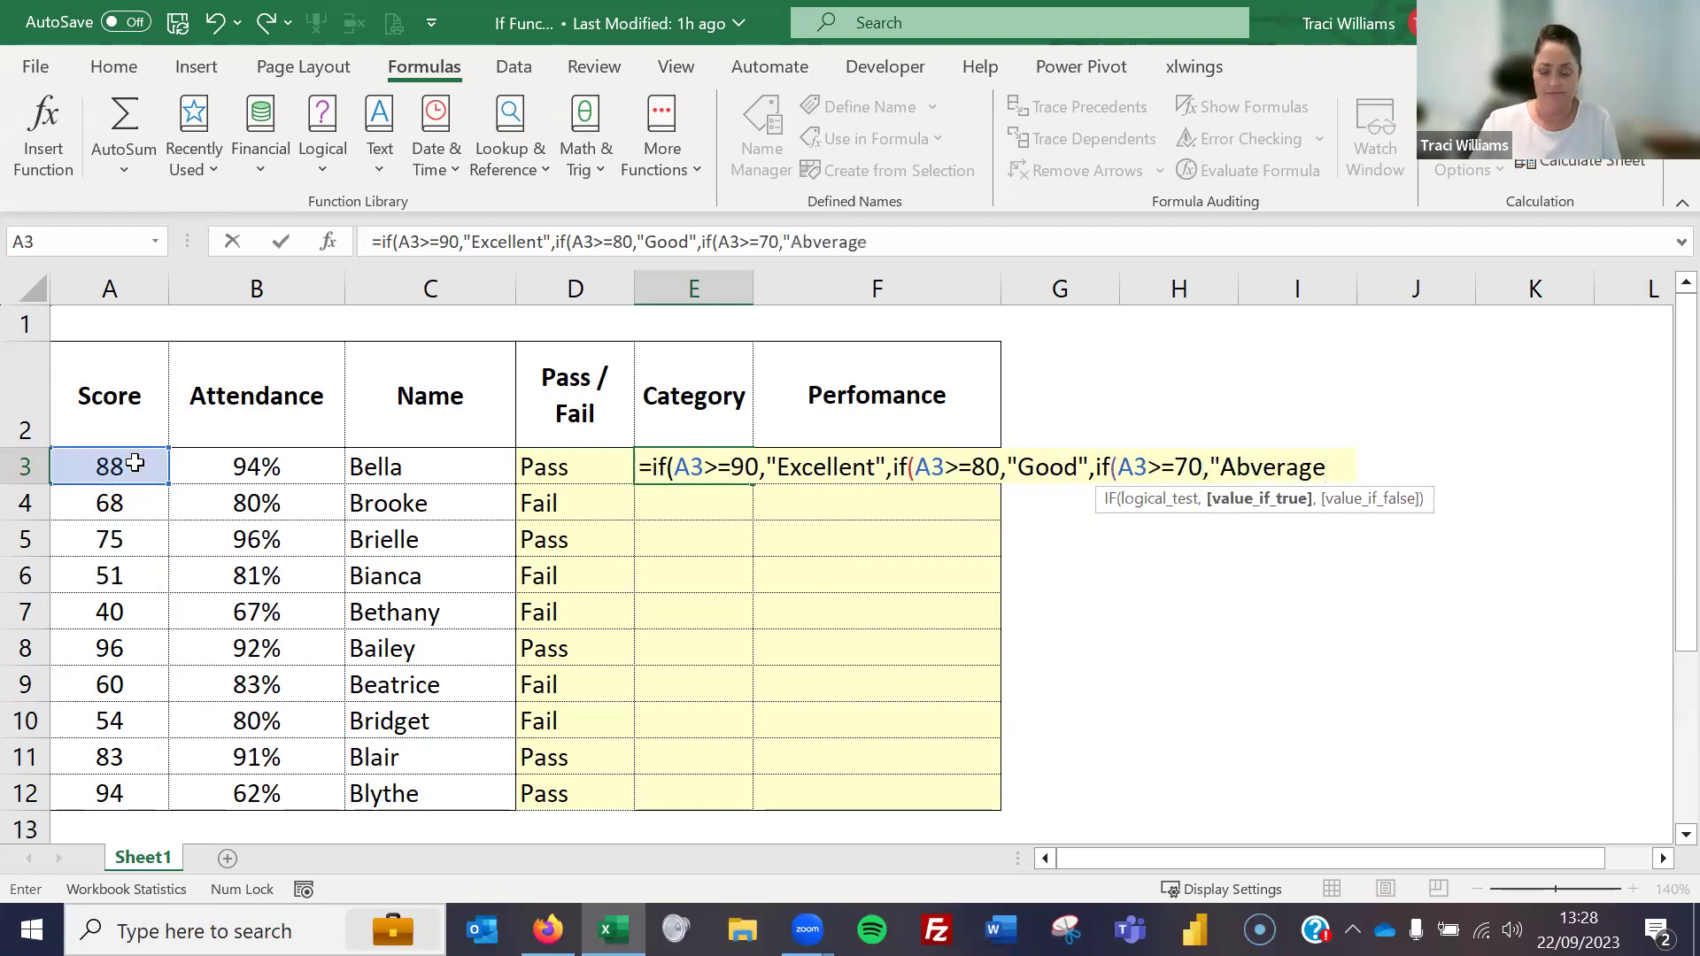
text(")
click(1237, 464)
key(Delete)
click(1333, 464)
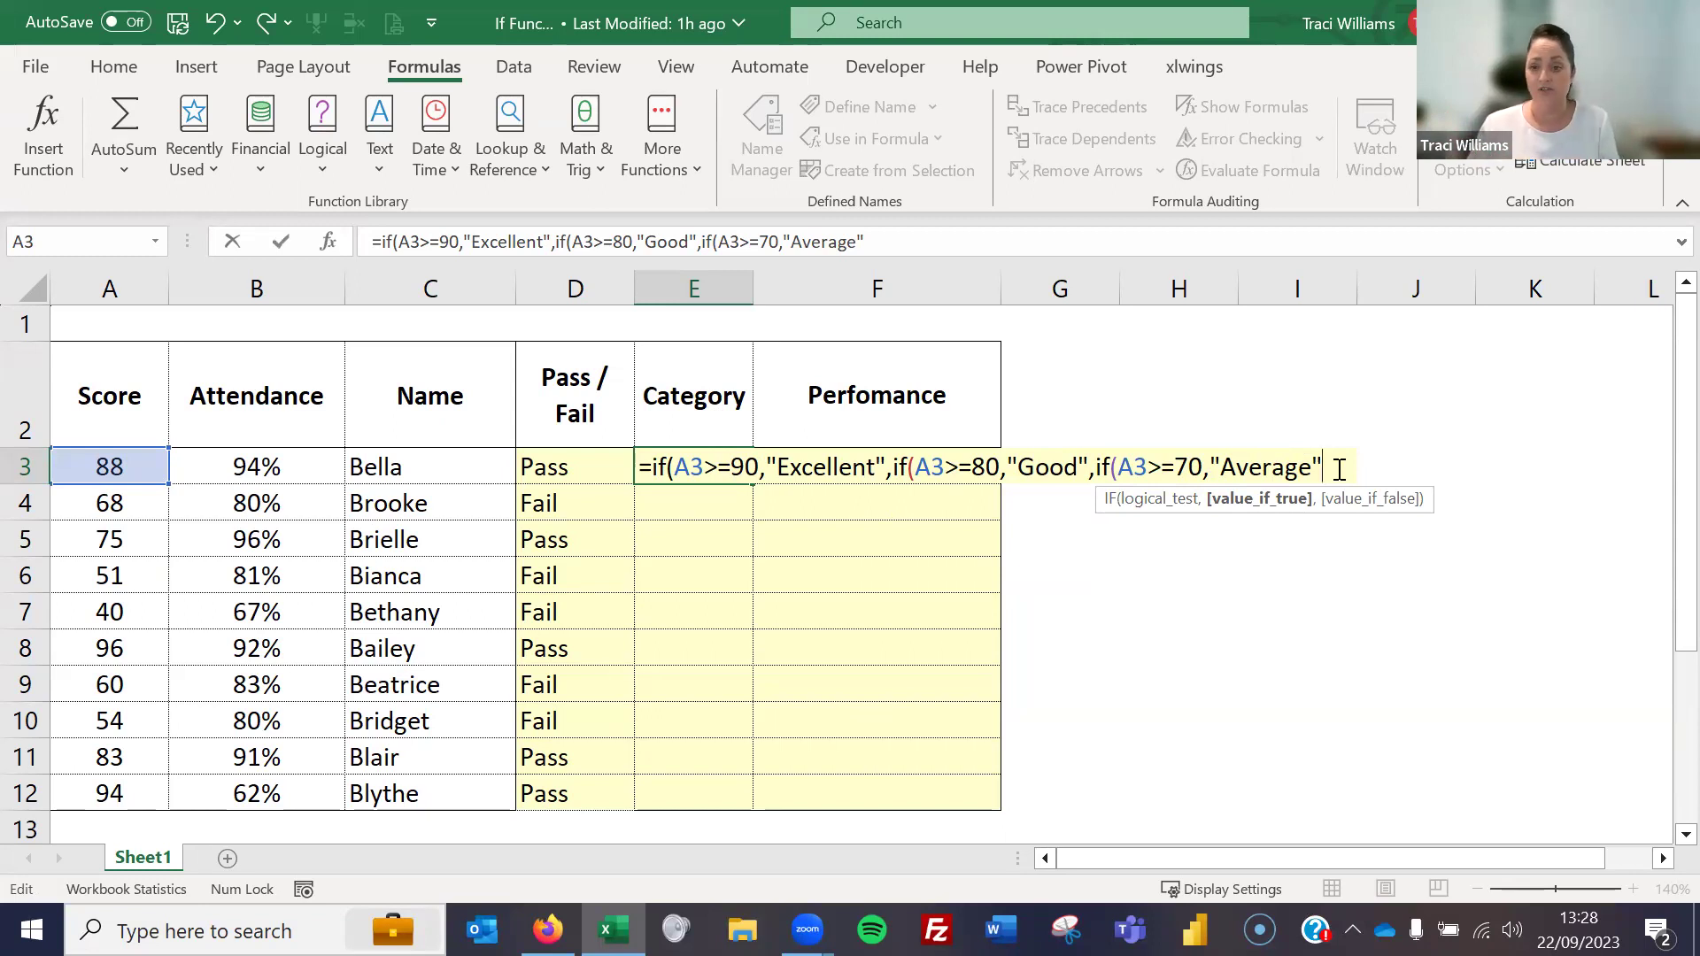
Add "Fail" as the final value if false, close all three nested IFs and enter the formula in E3
text(,)
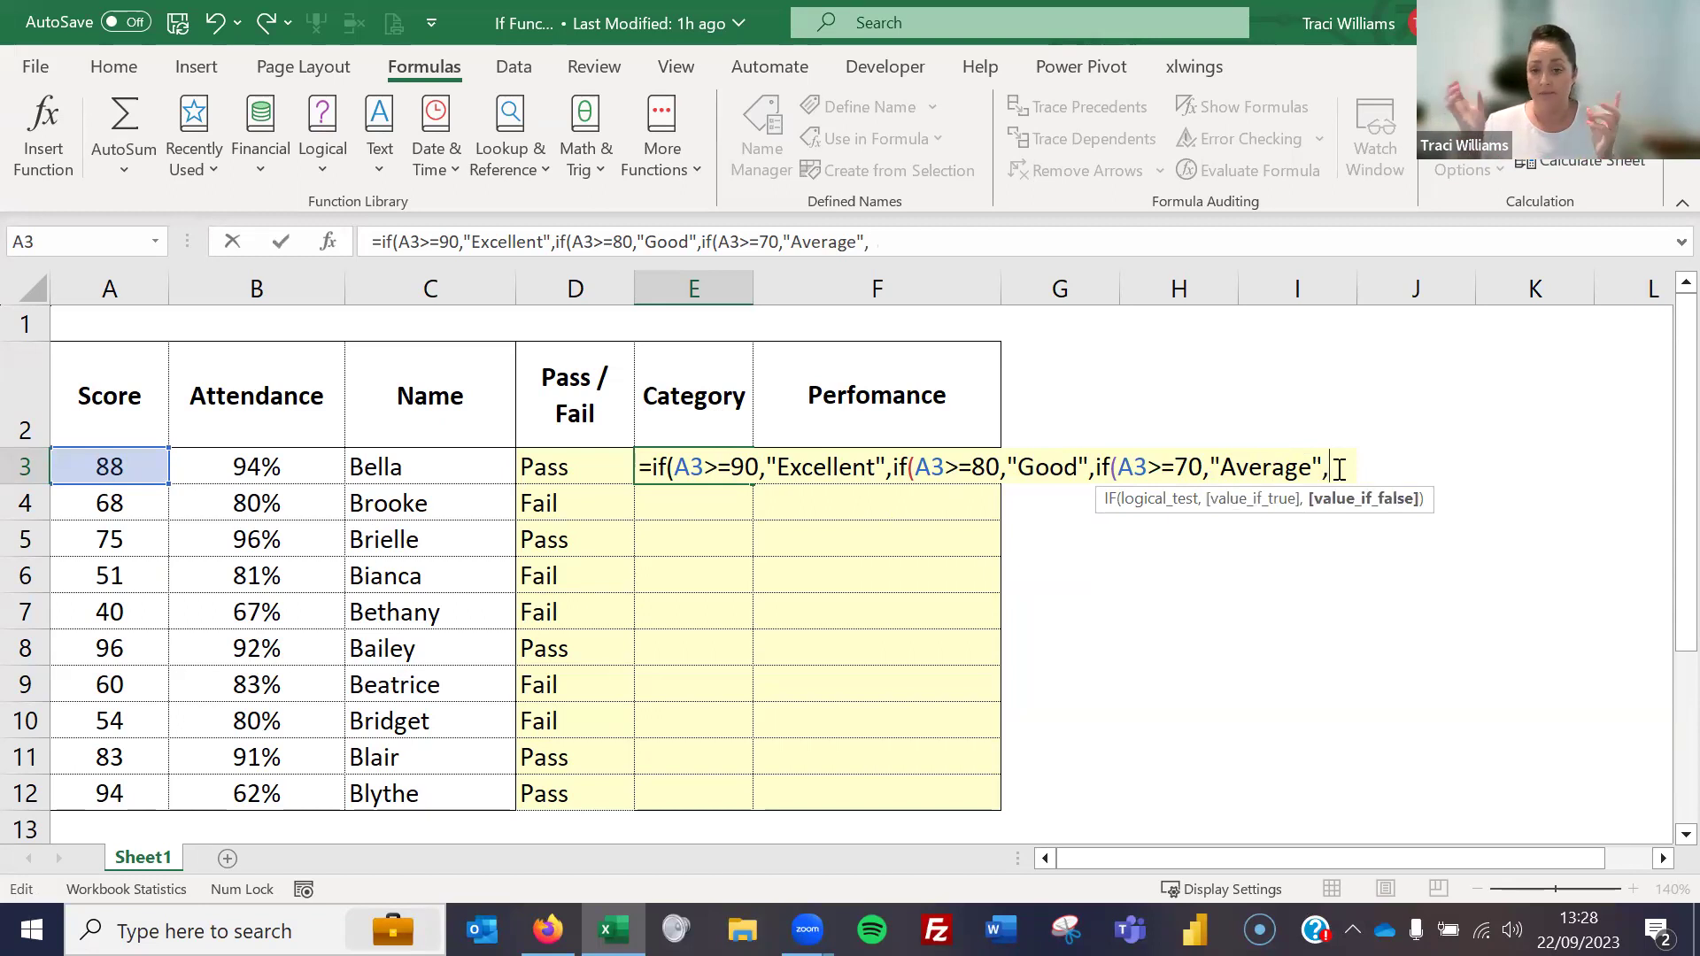
text("F)
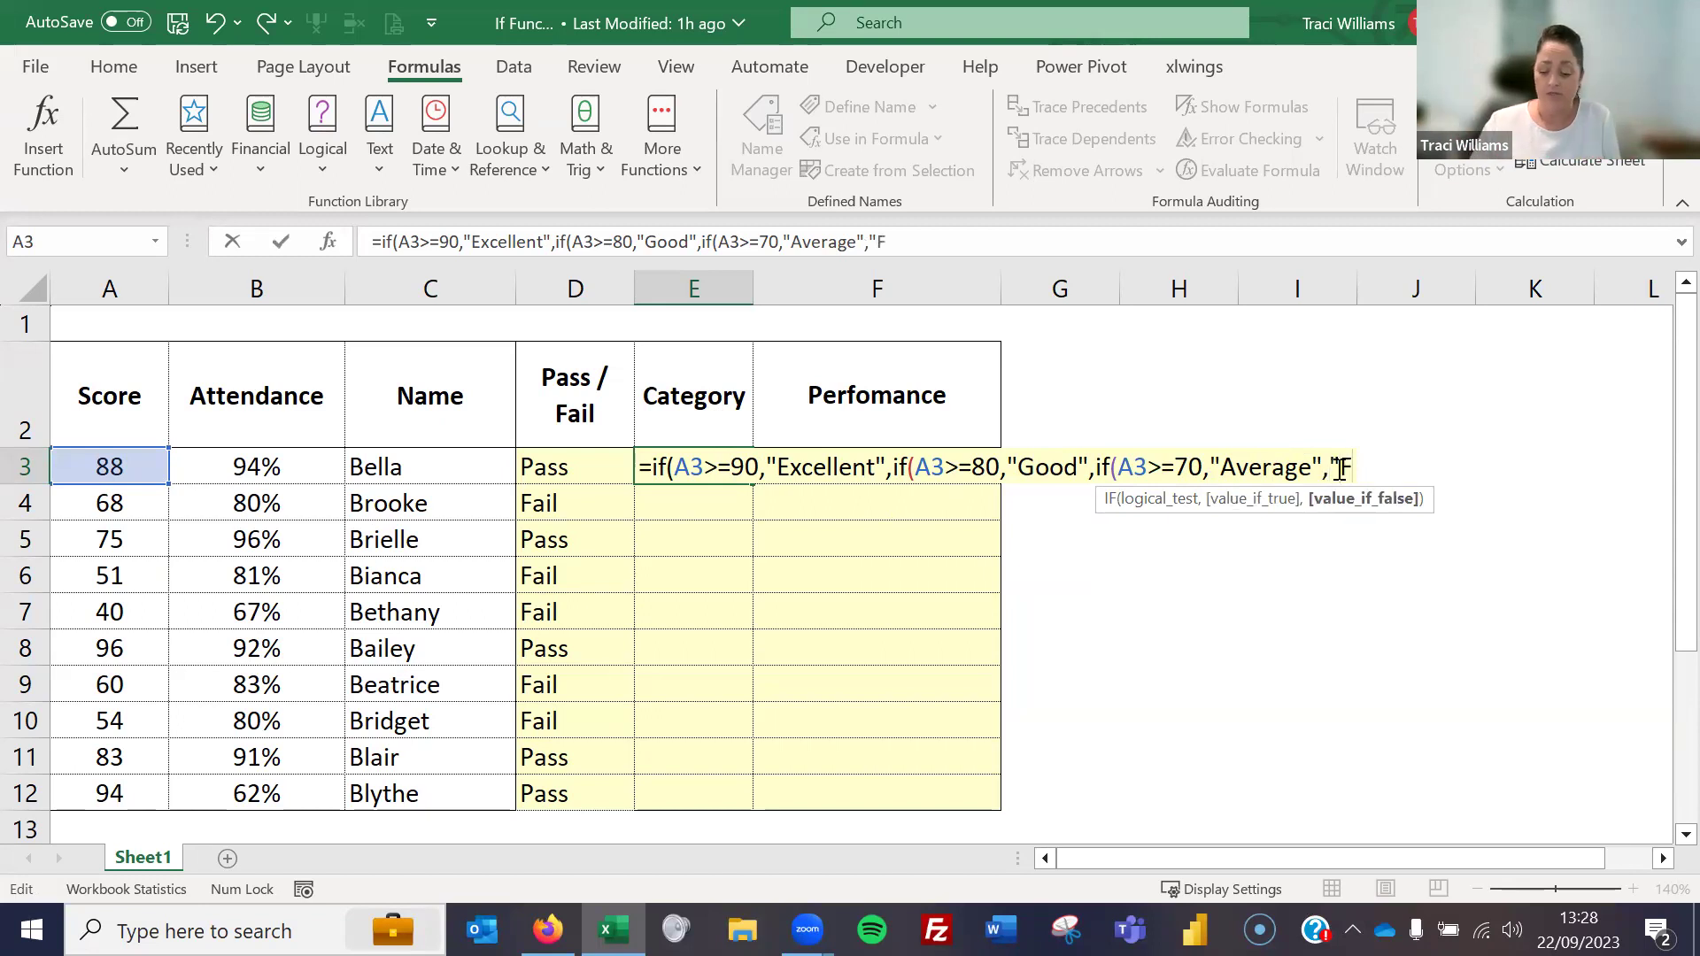
text(ail")
text())
key(BackSpace)
text())
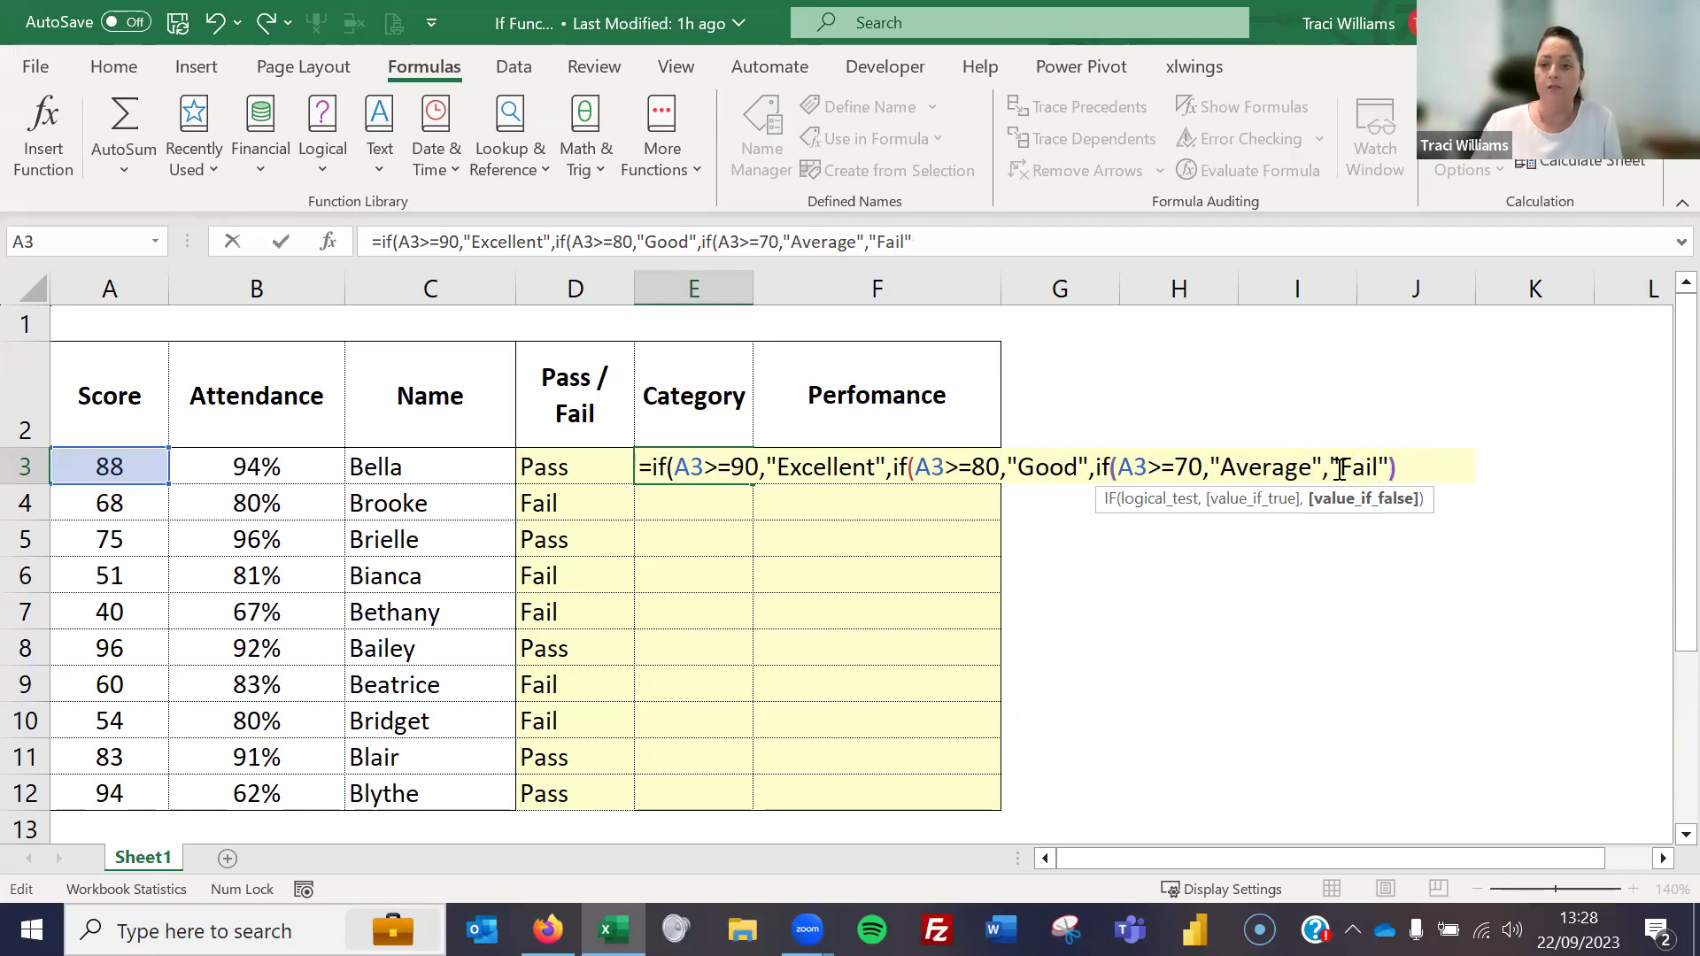
text())
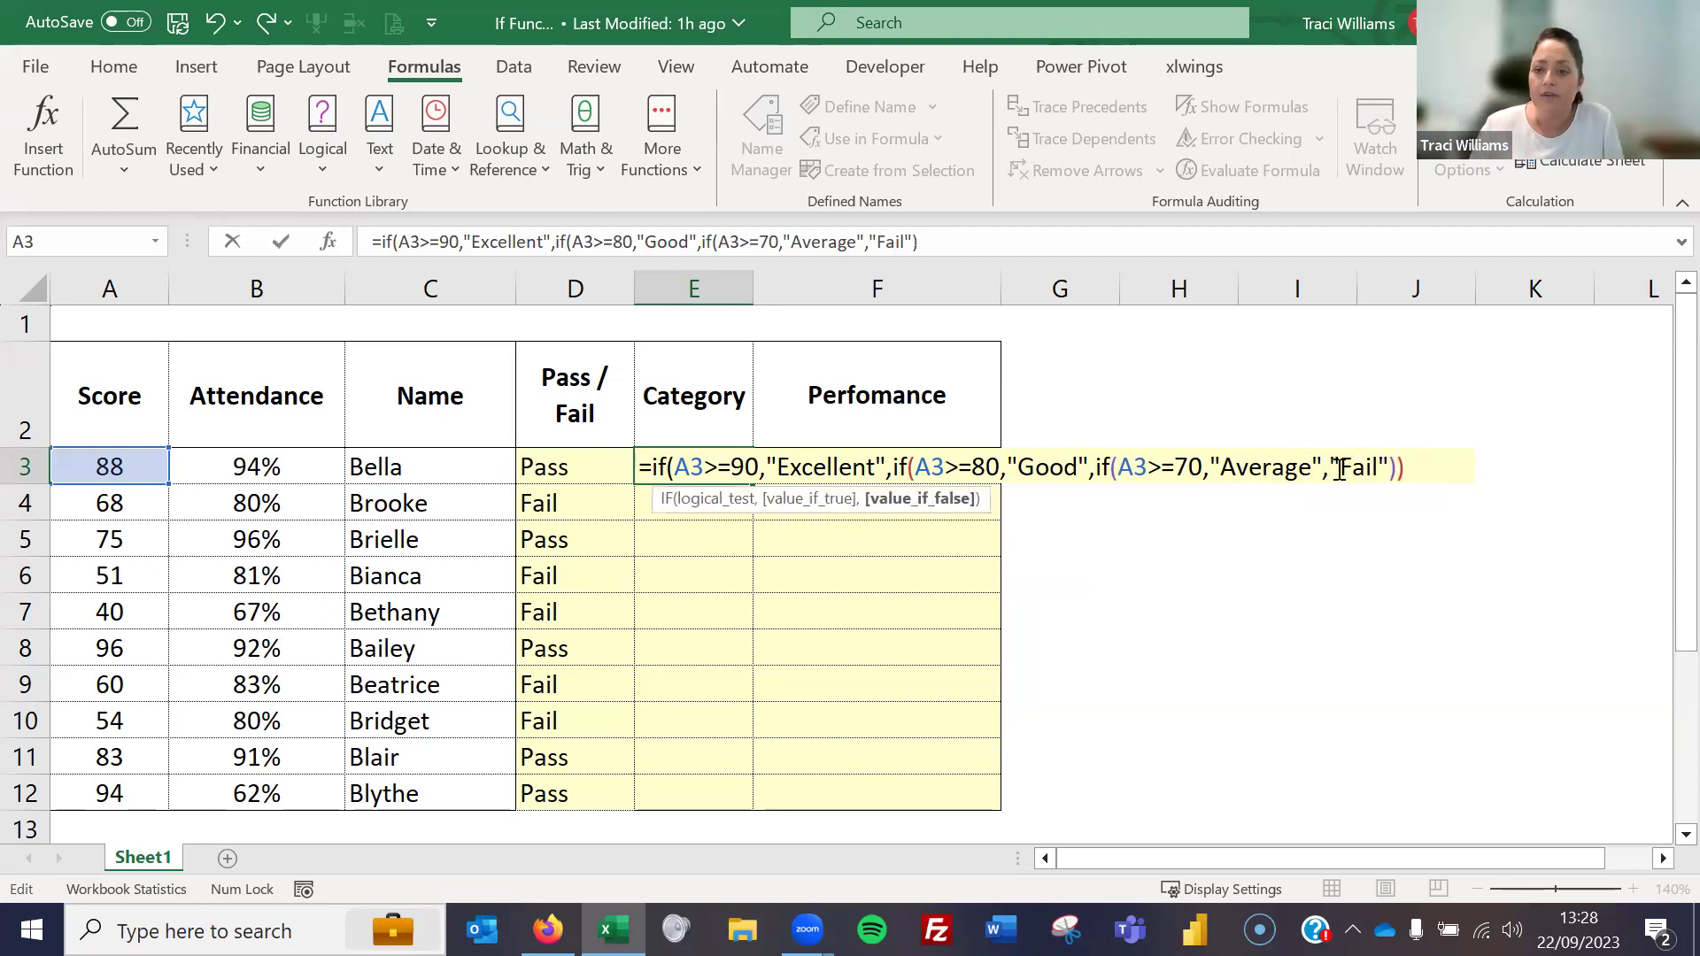
text())
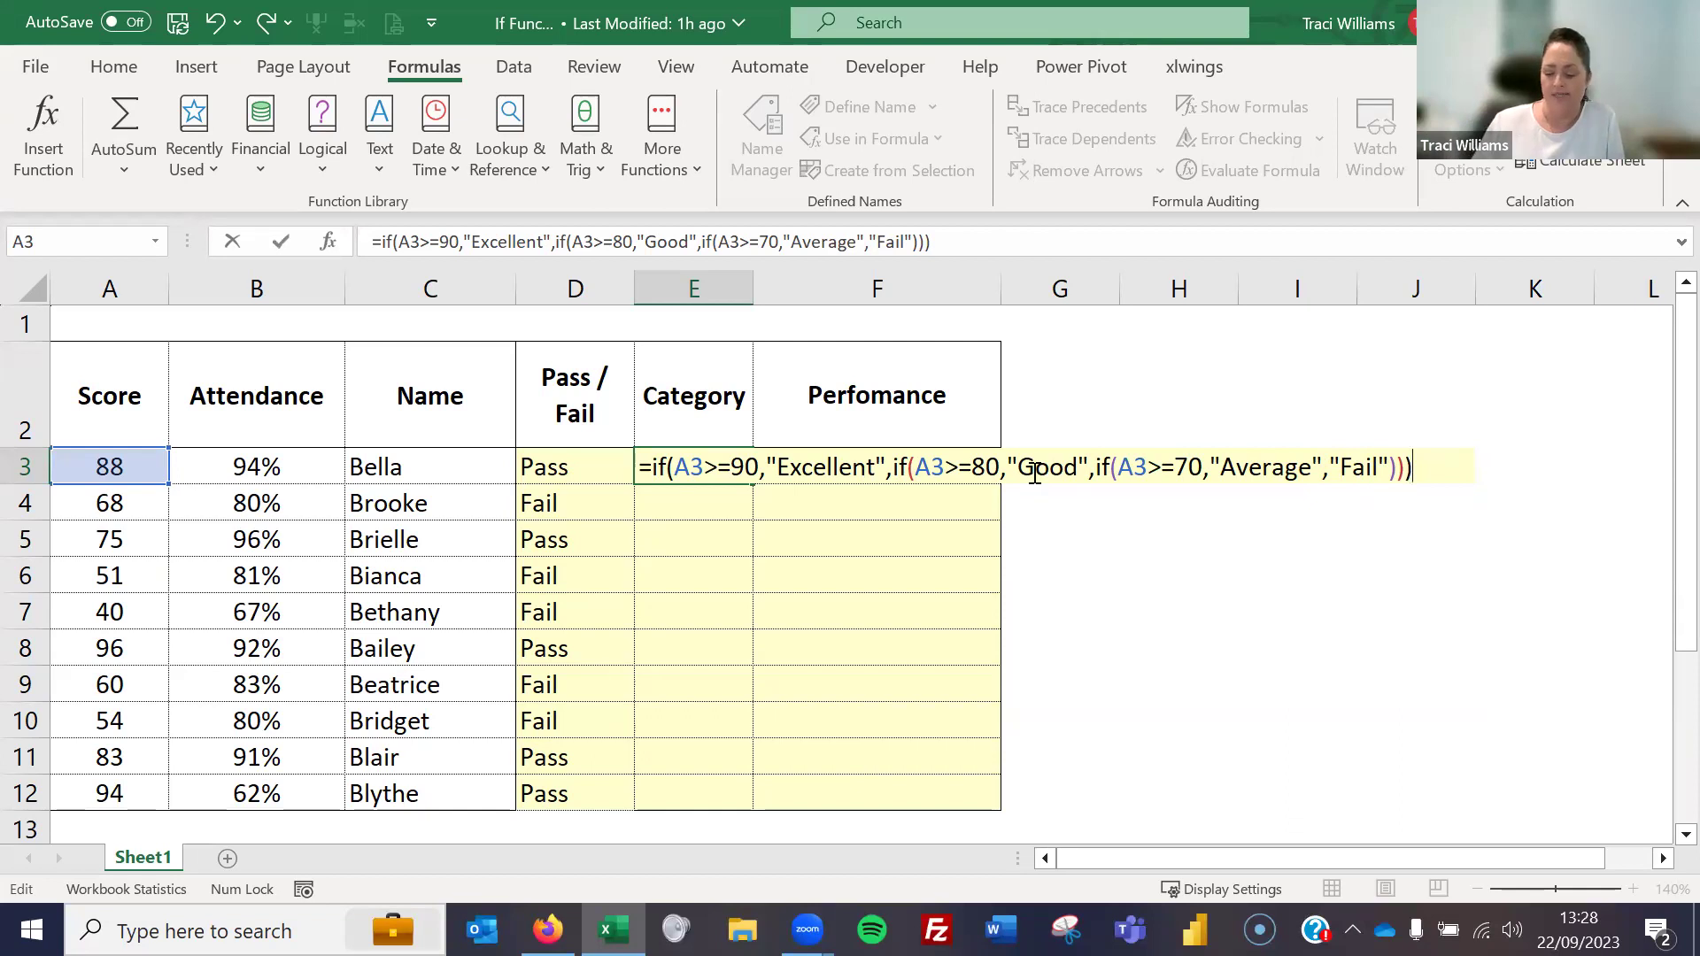
key(Return)
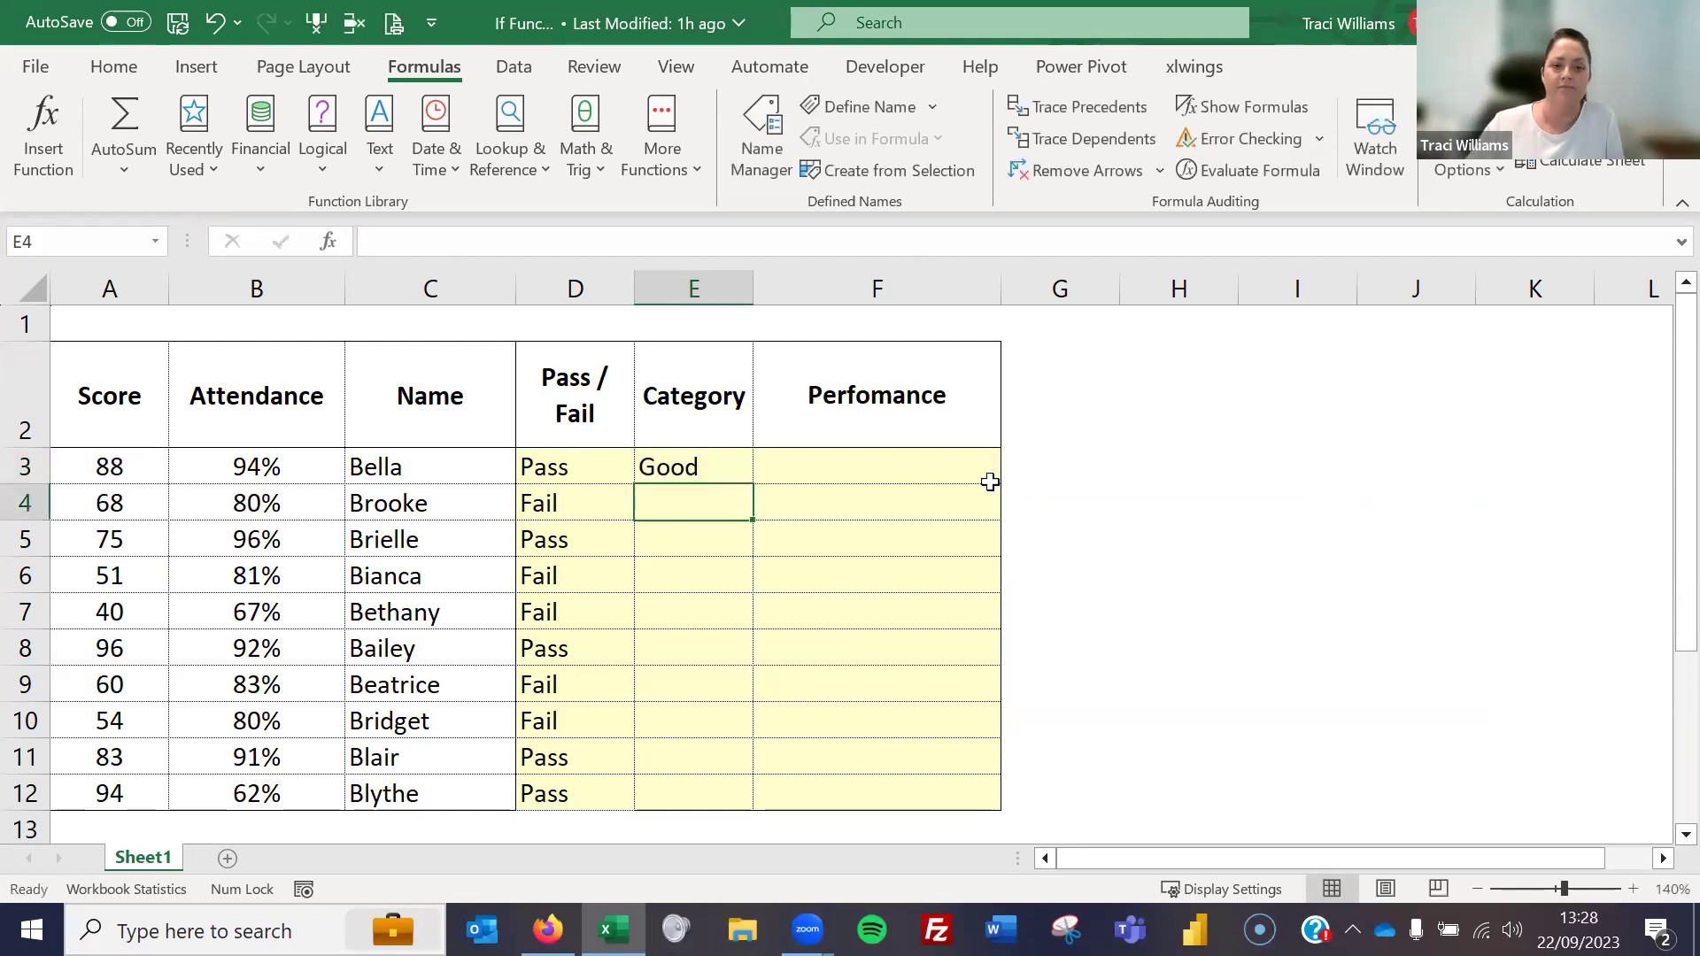
Fill the nested IF formula from E3 down to E12 and check the formulas in E3 and E4
click(678, 474)
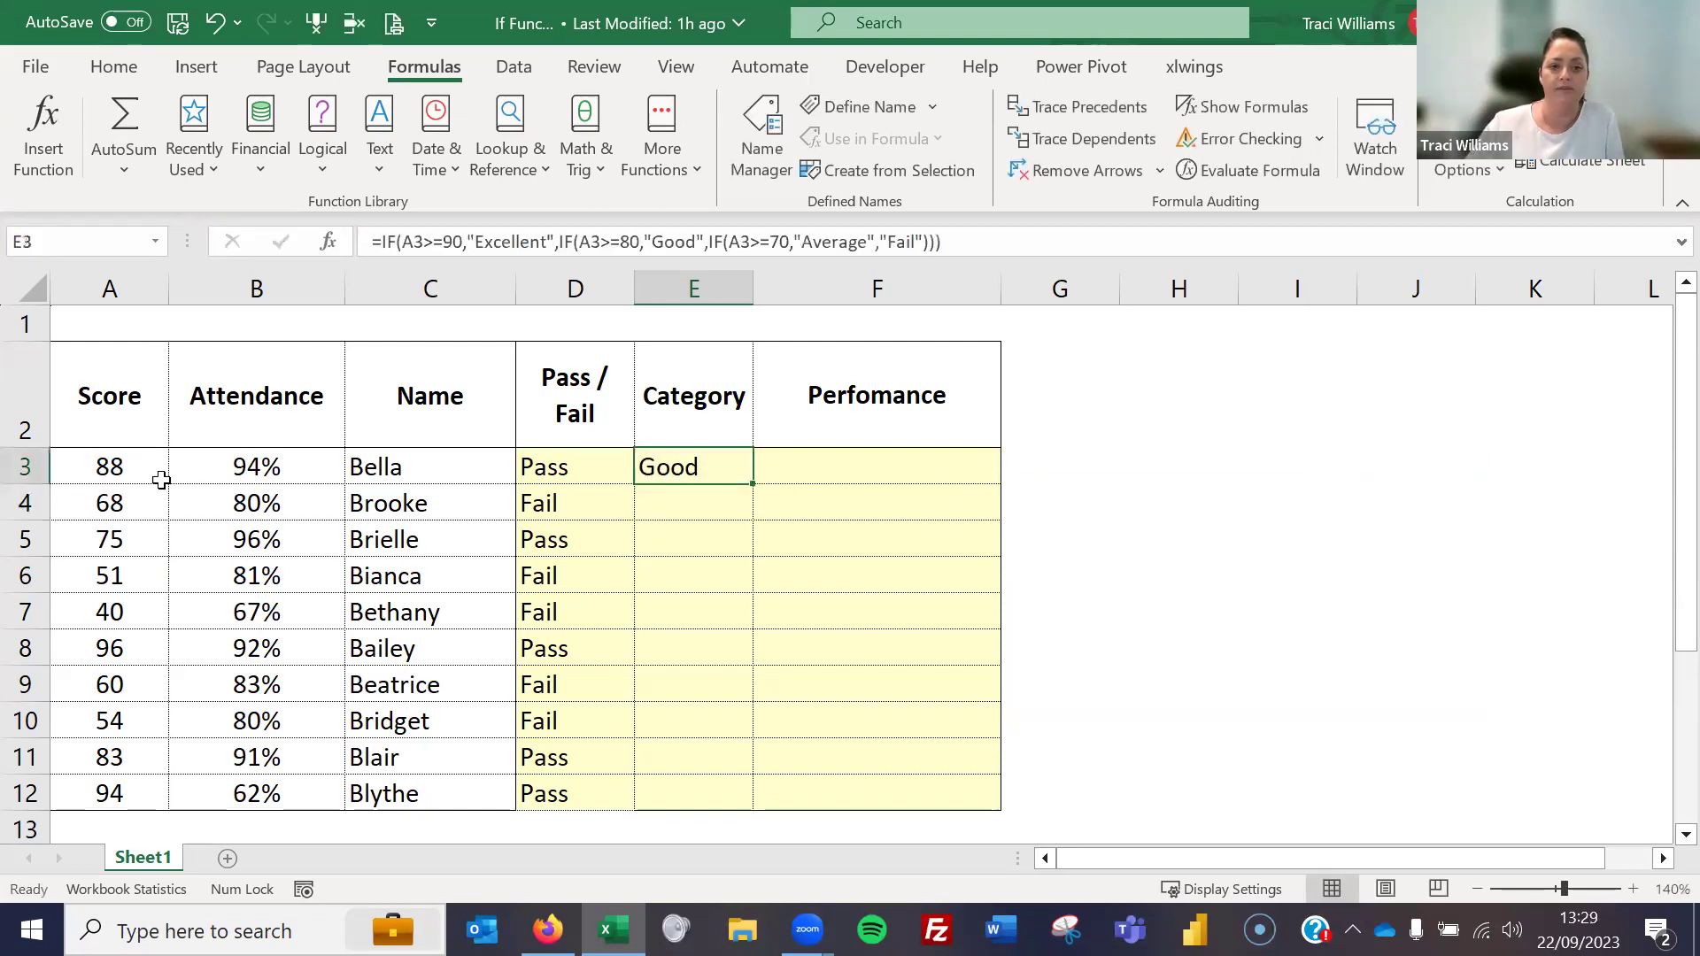
double_click(750, 486)
click(699, 460)
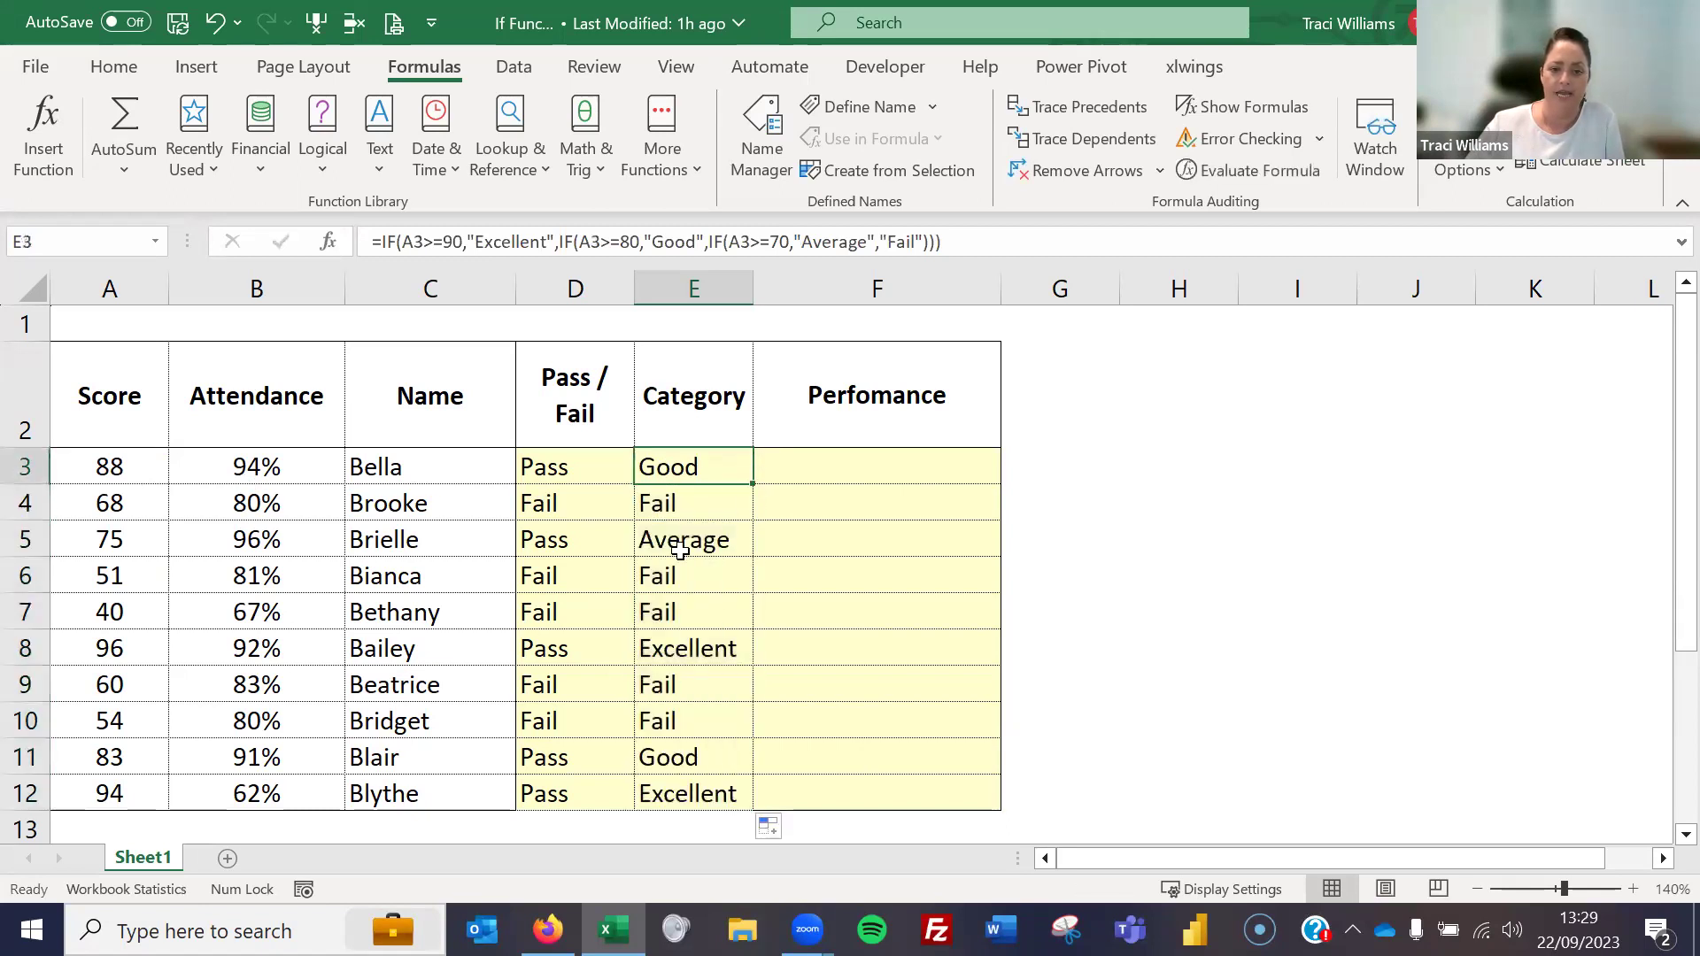
click(646, 498)
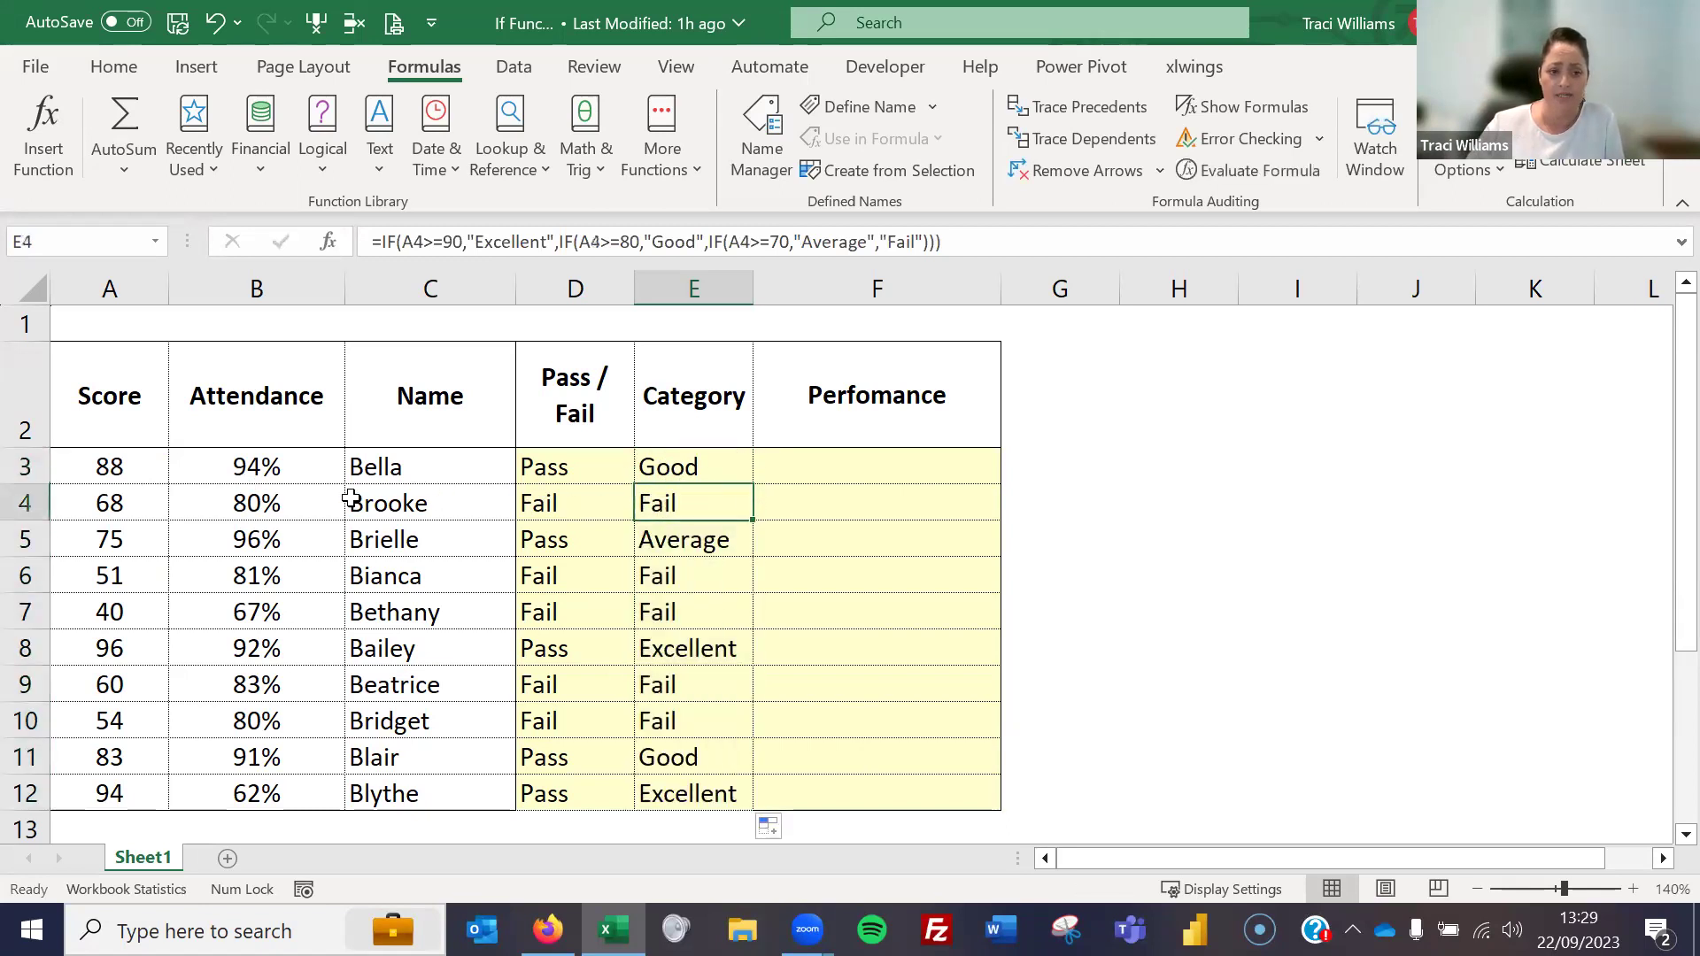
Check the Category results in rows 4 to 12 against the scores and review the nested IF formula in E3
click(574, 501)
click(670, 502)
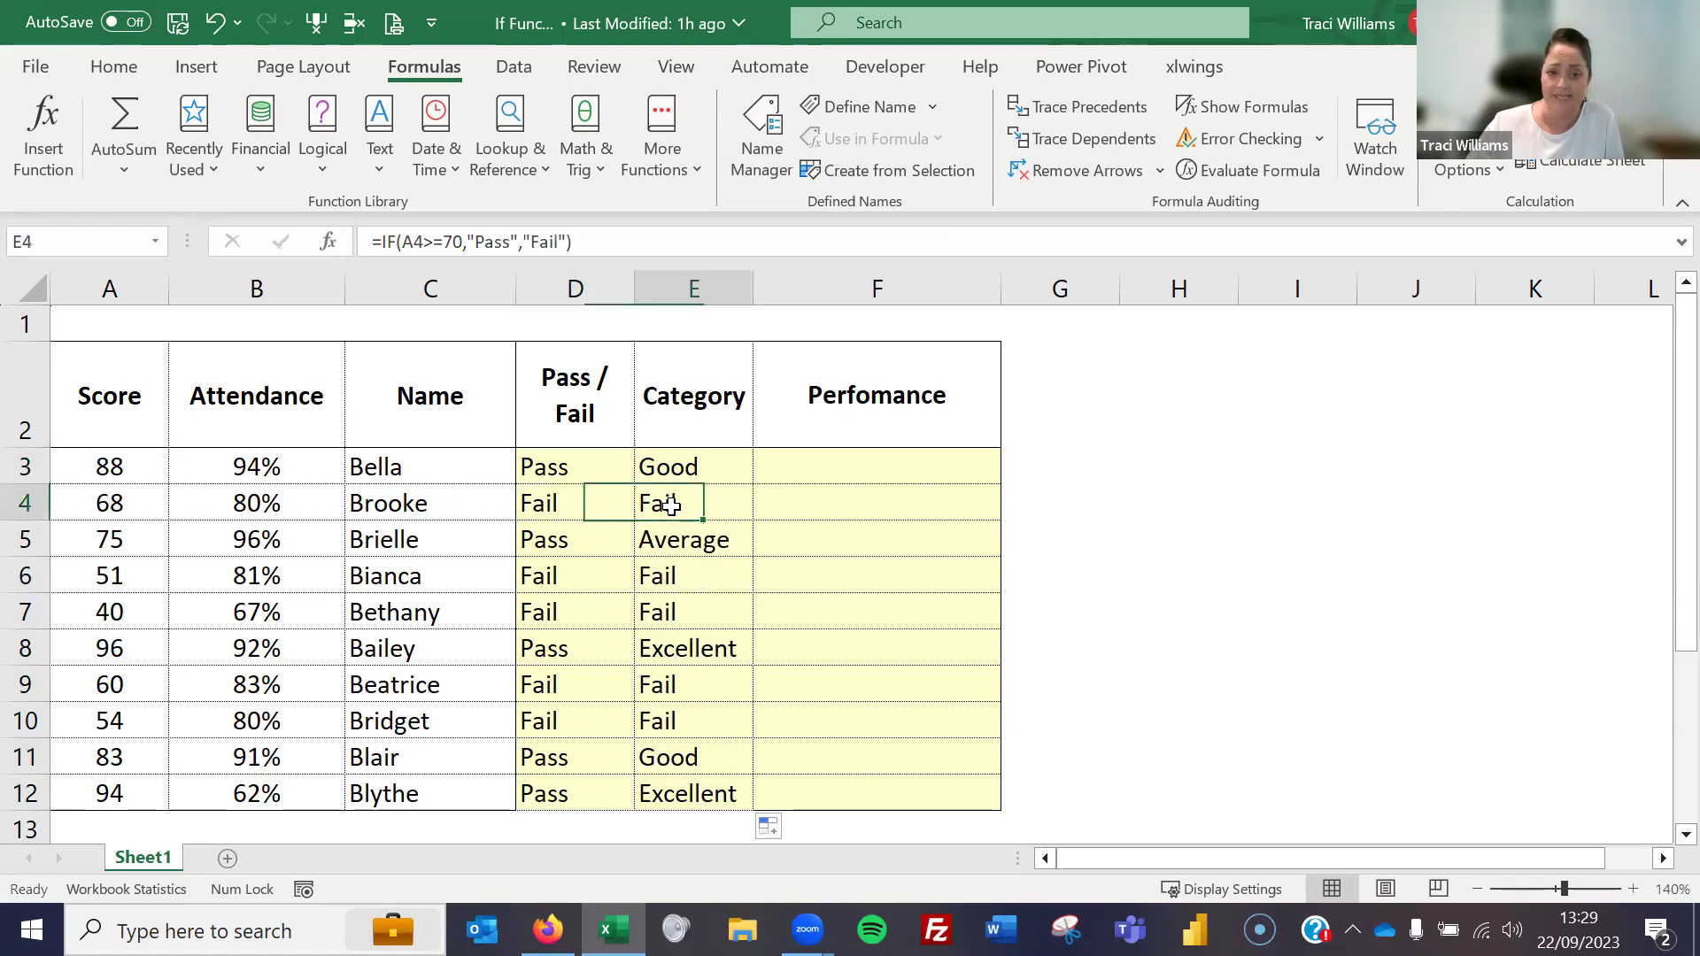
click(656, 543)
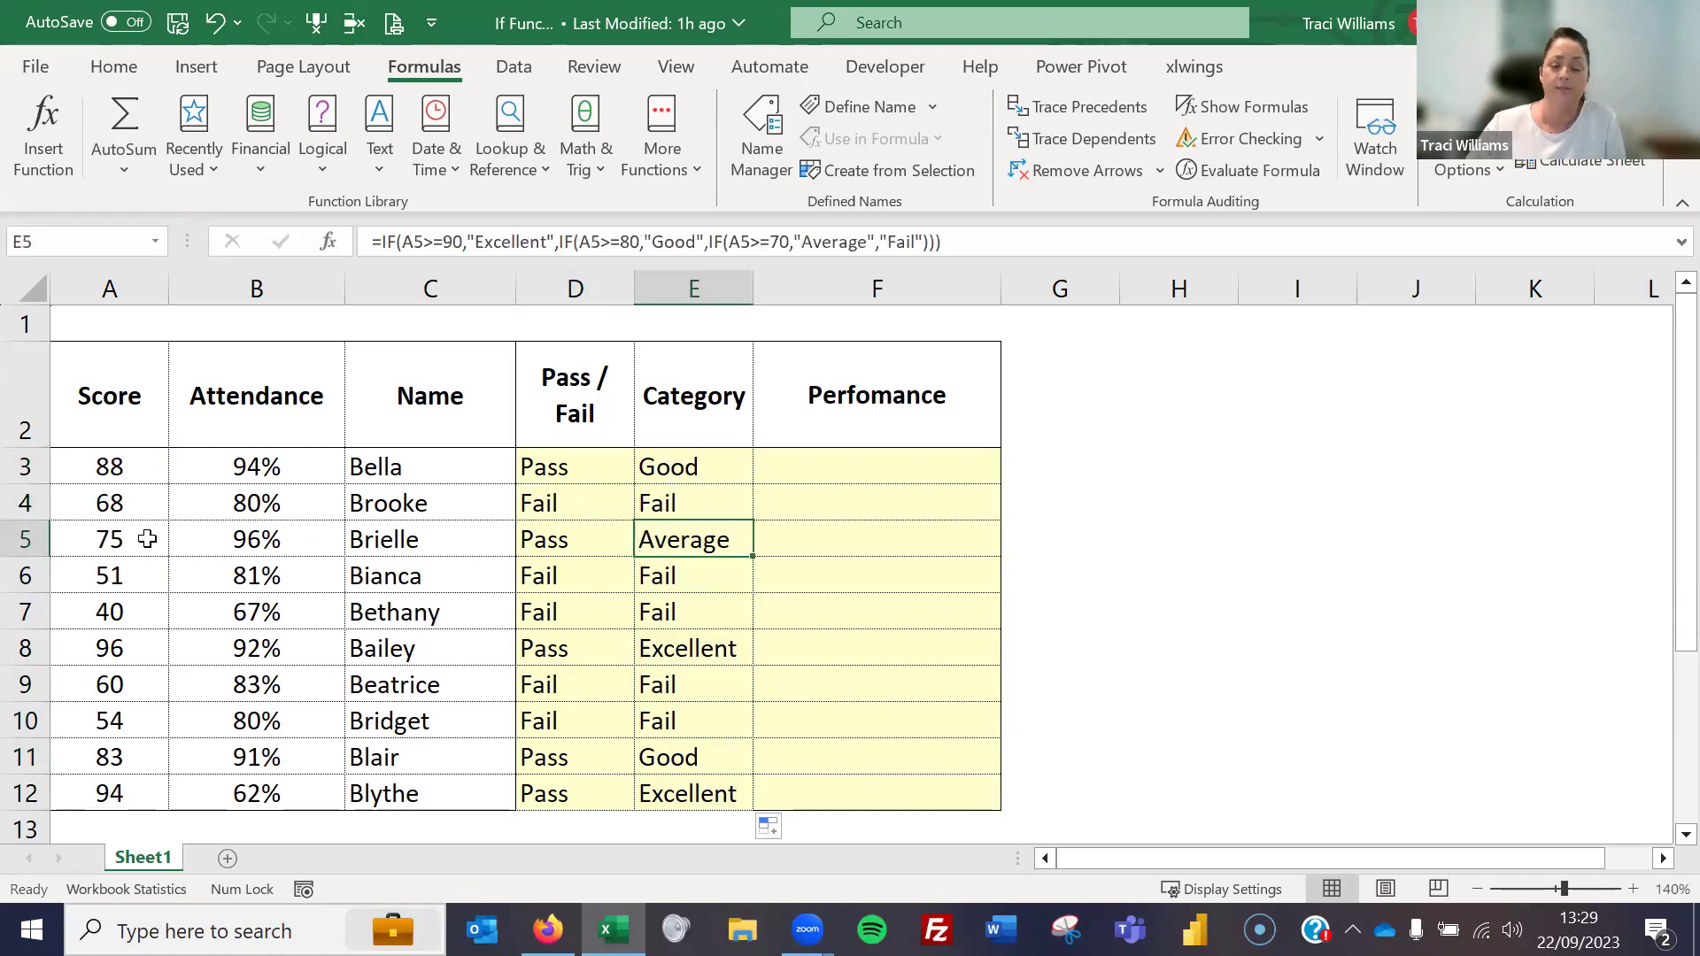
click(696, 647)
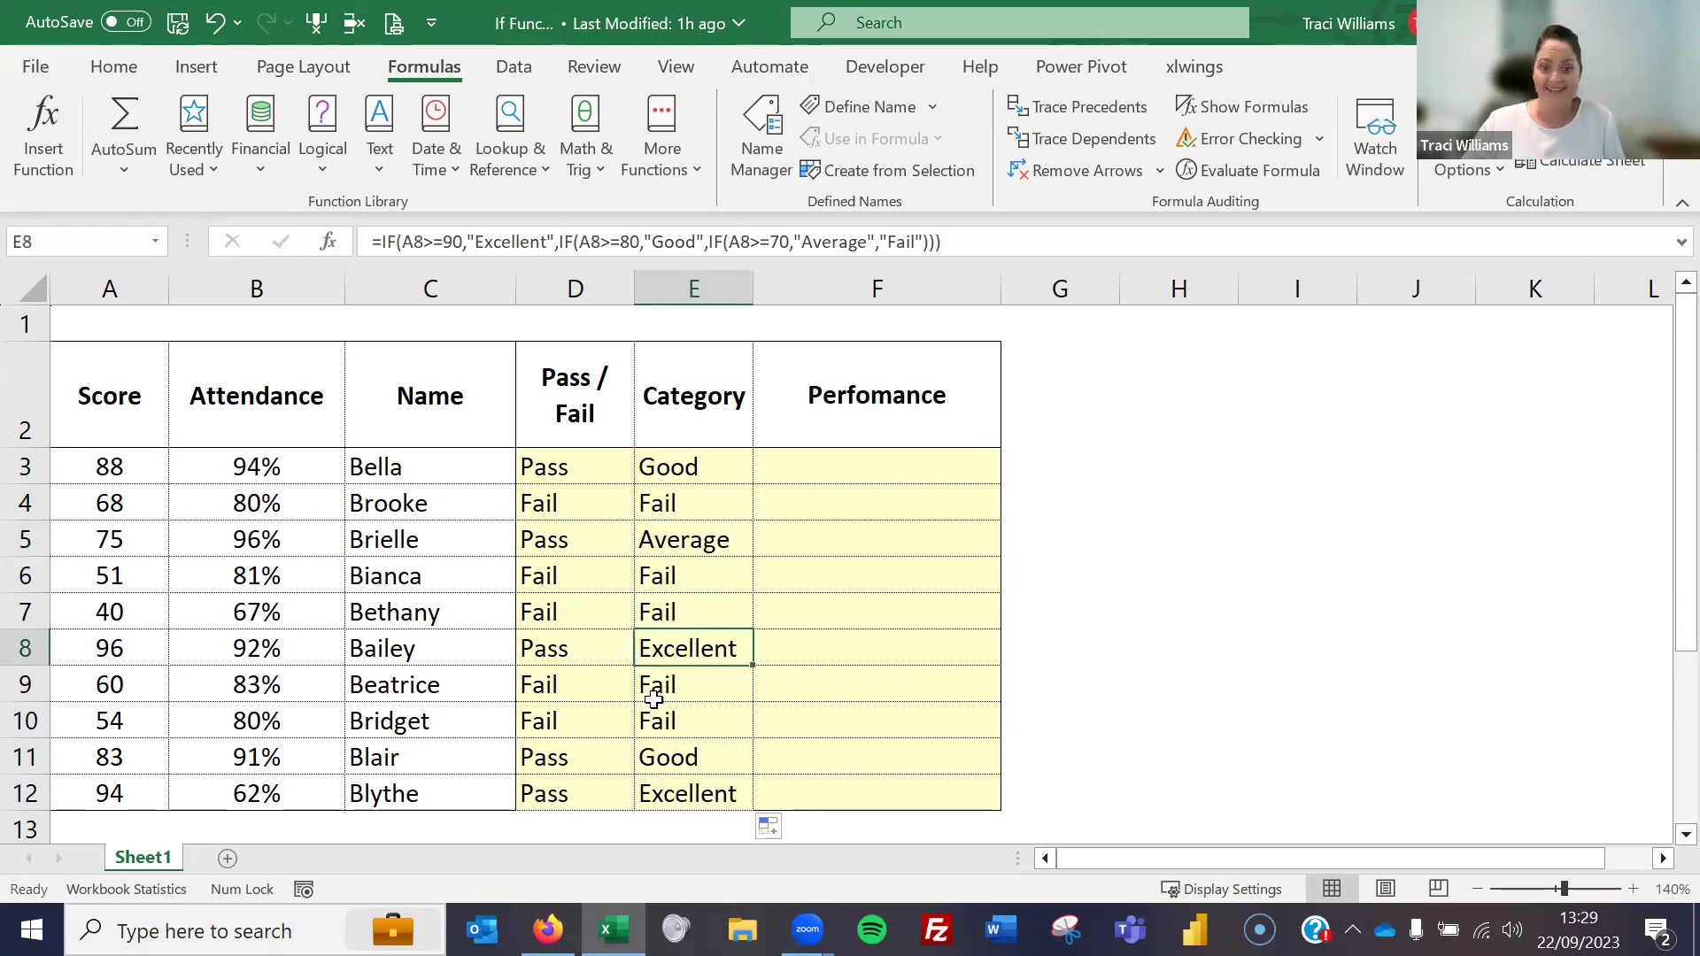
drag(649, 690, 653, 713)
click(655, 757)
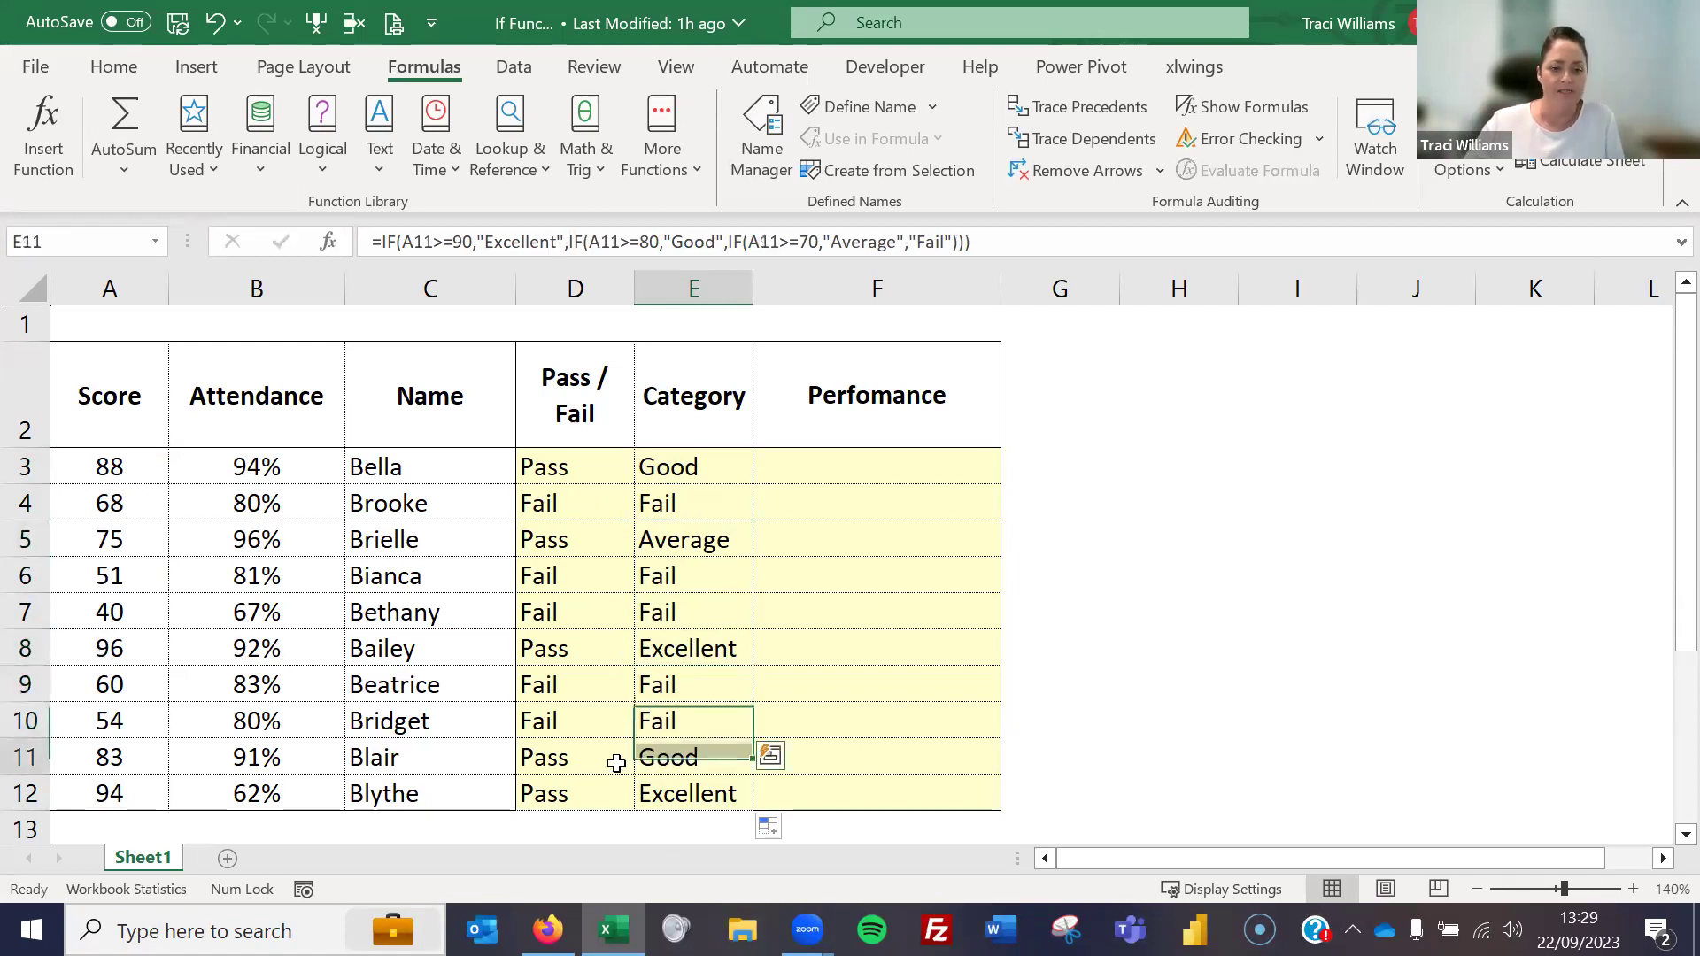
click(652, 799)
click(696, 467)
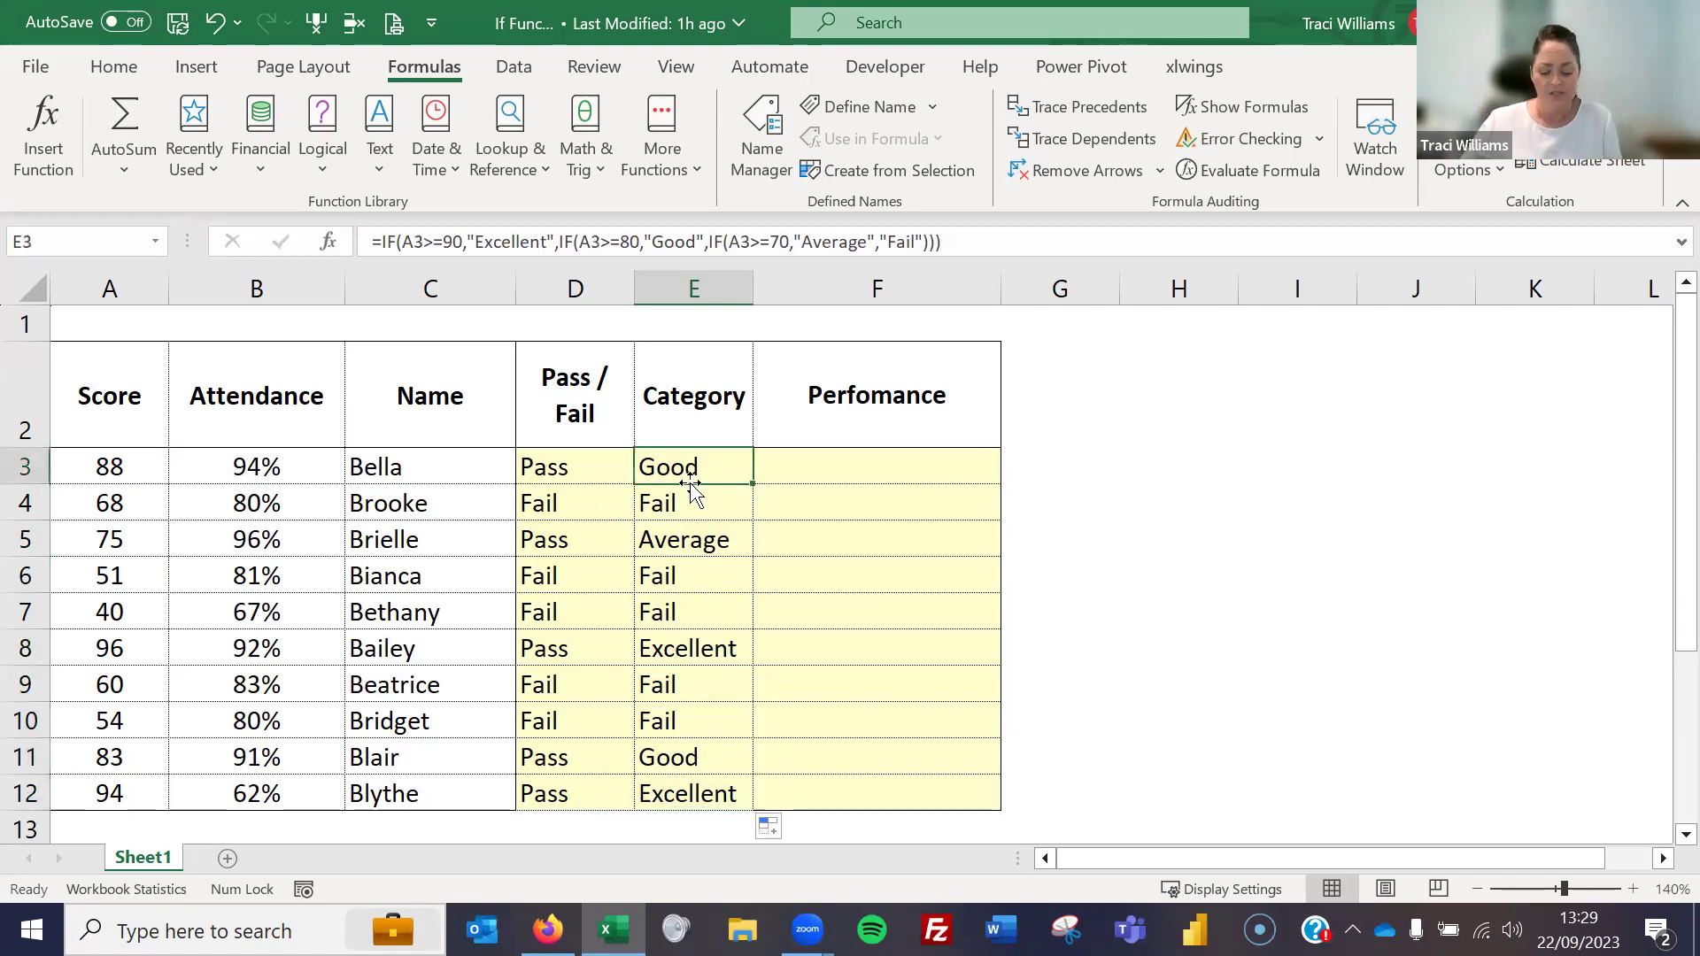
key(F2)
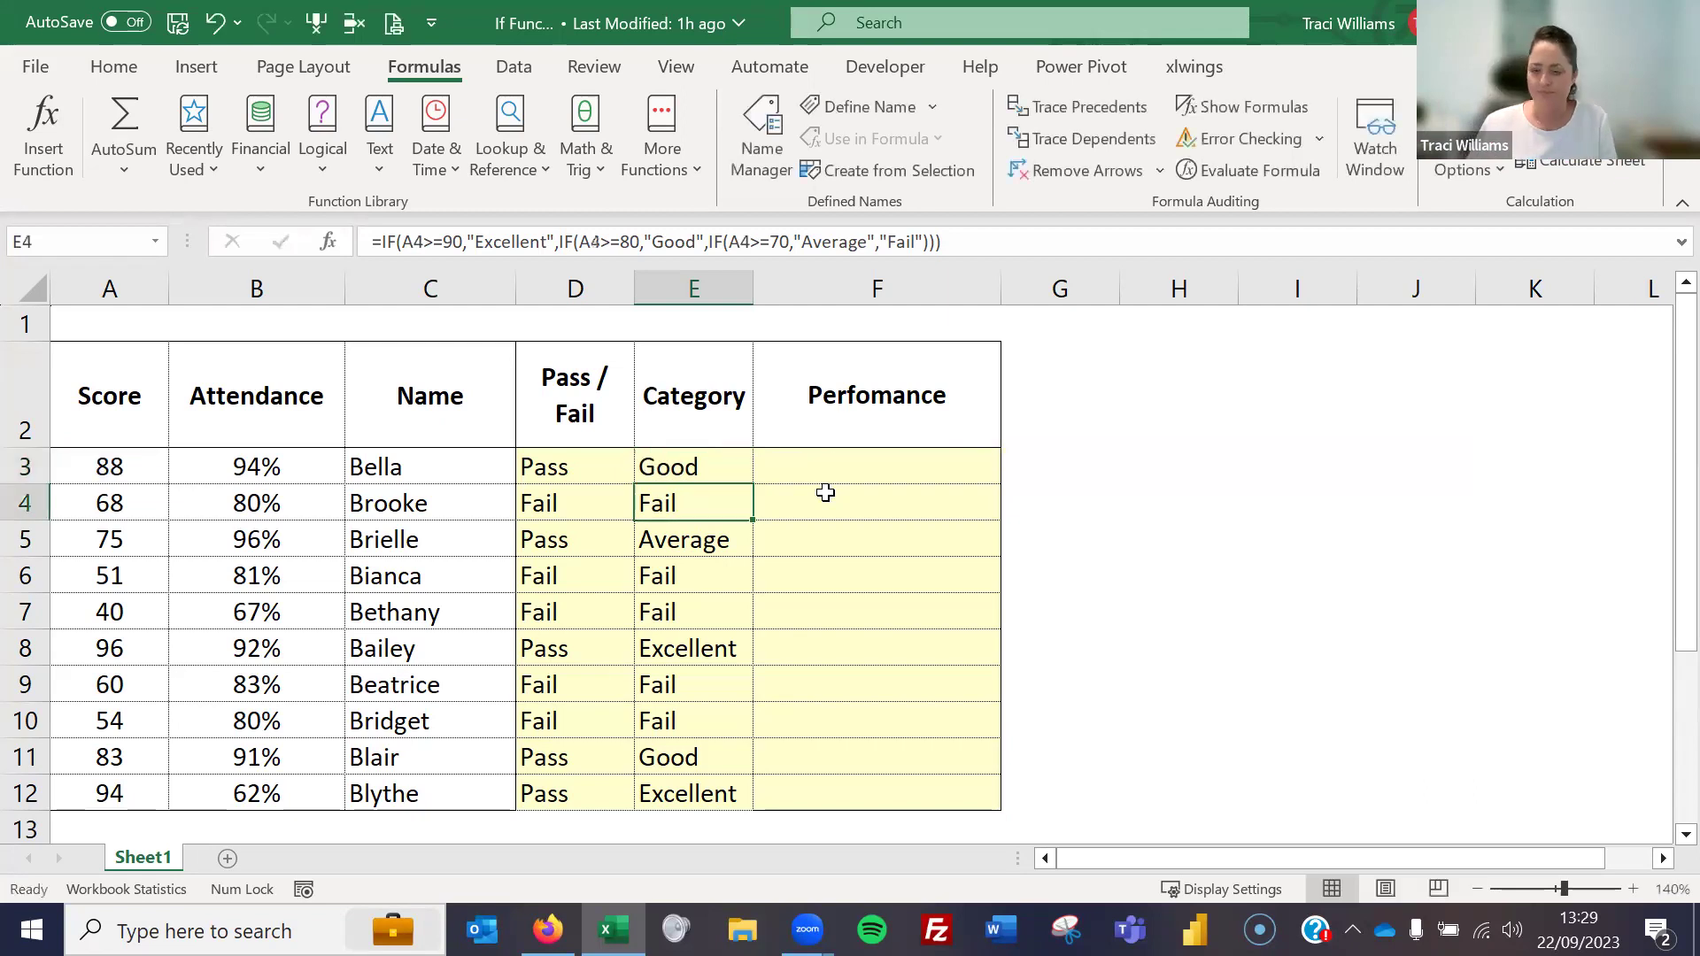
key(Up)
key(Right)
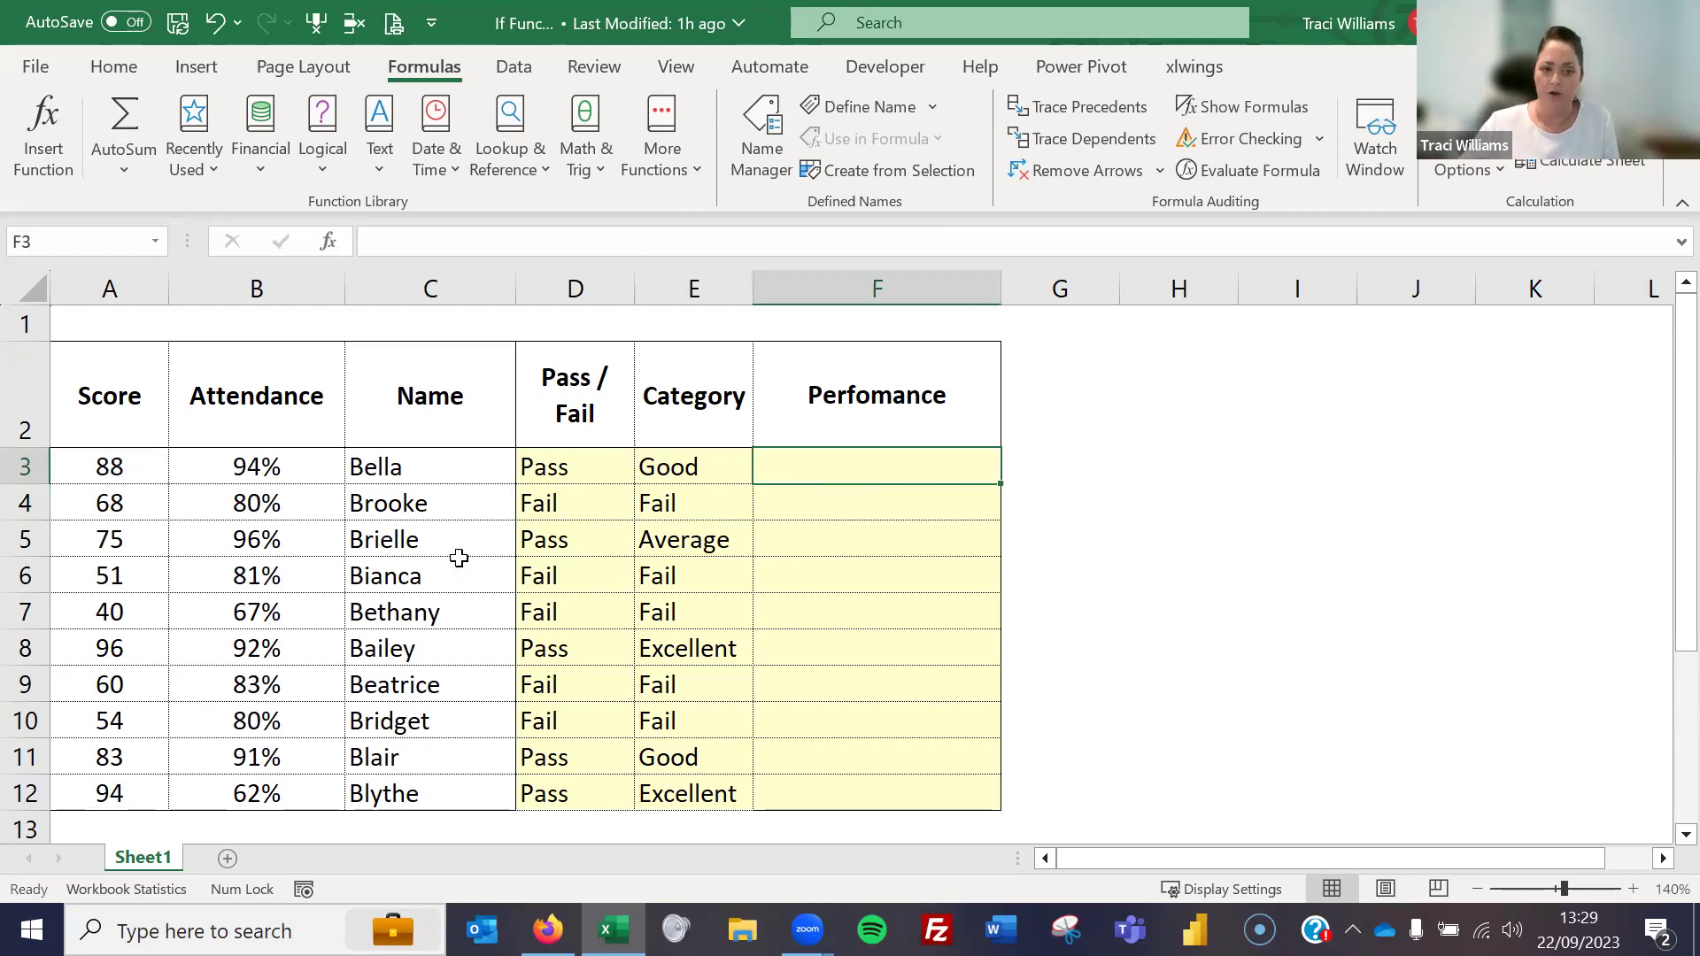
click(146, 477)
click(197, 474)
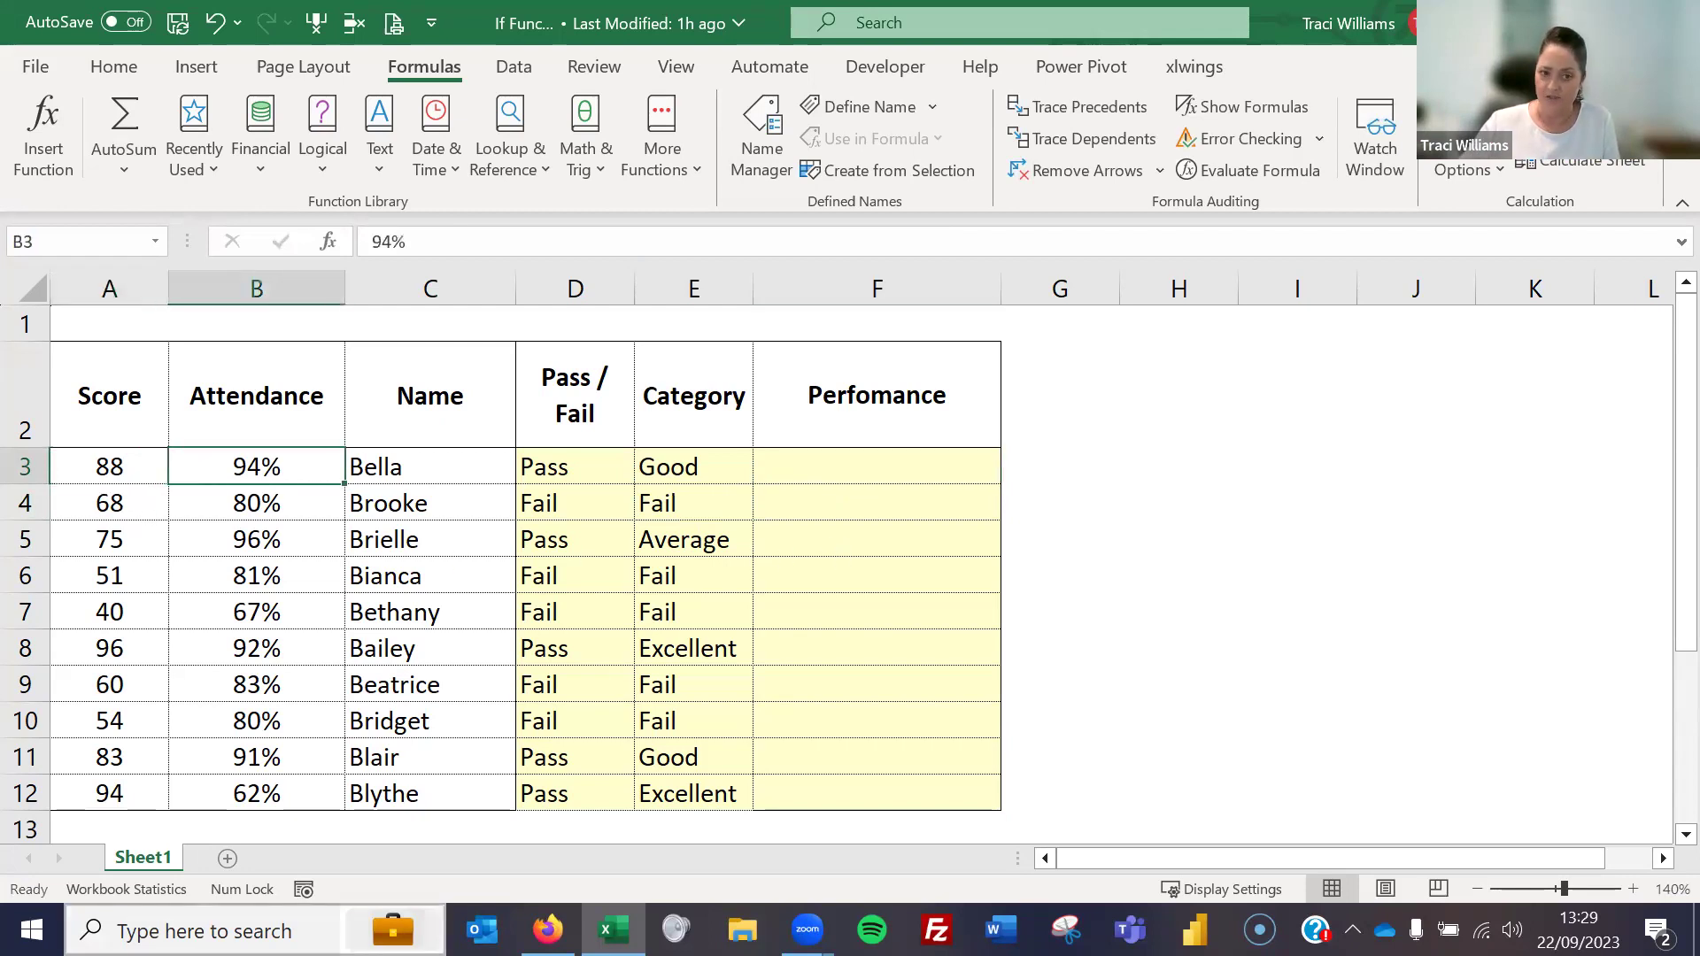
click(797, 483)
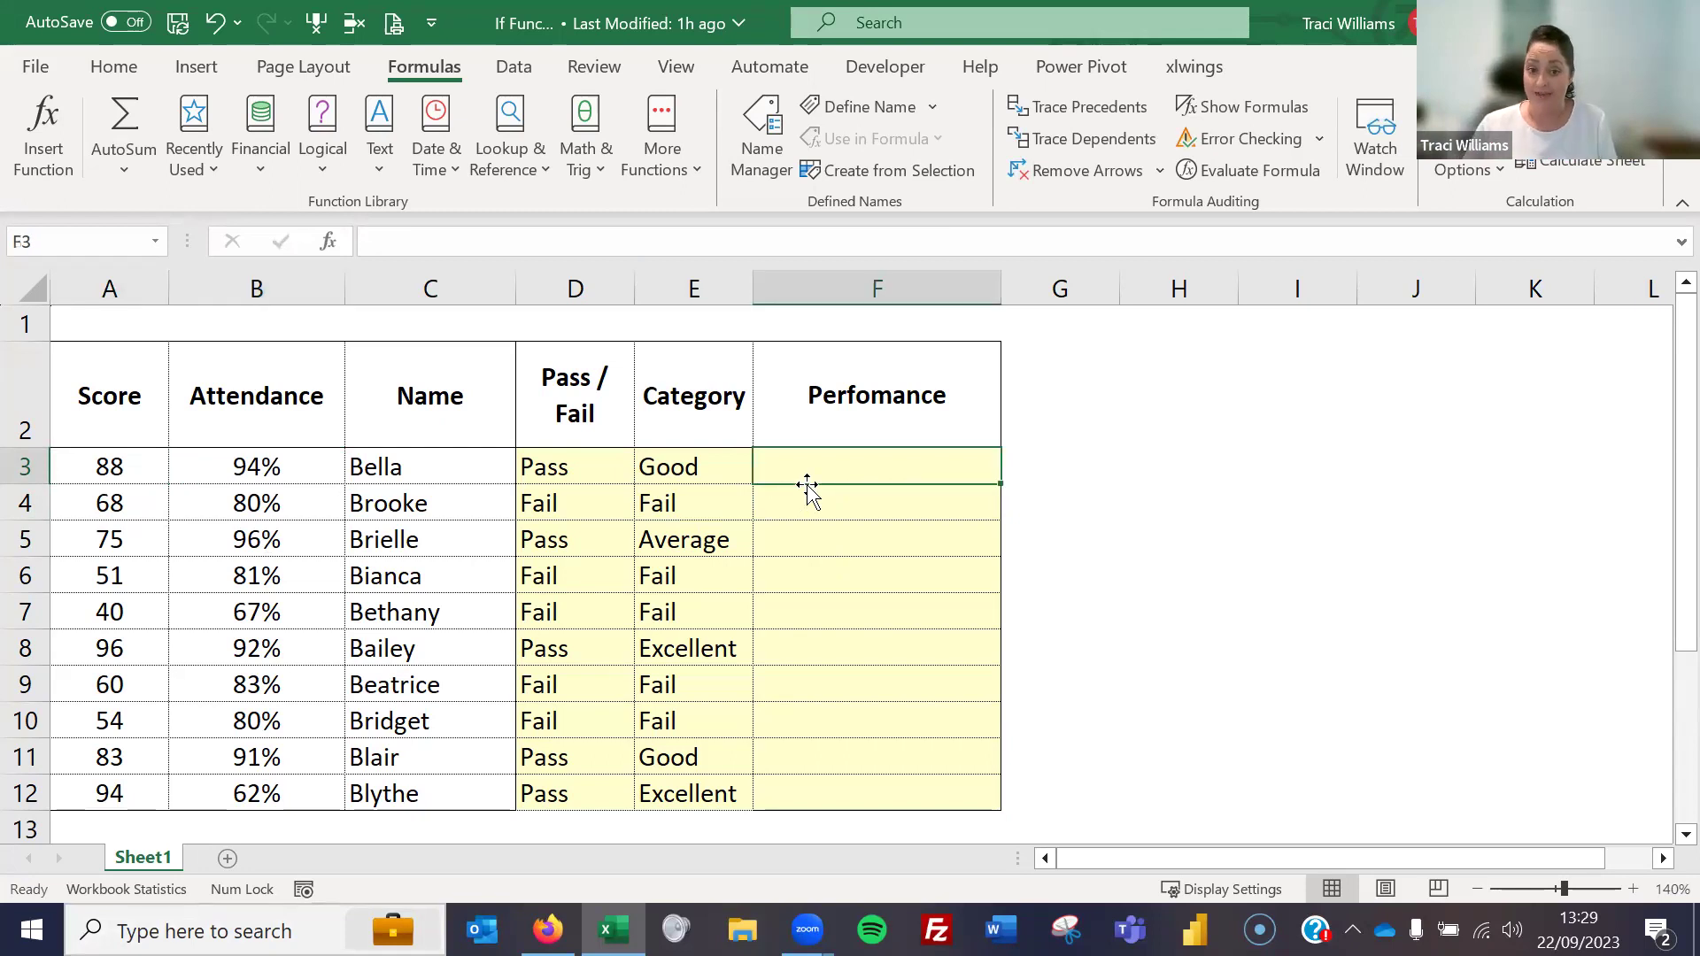
text(=)
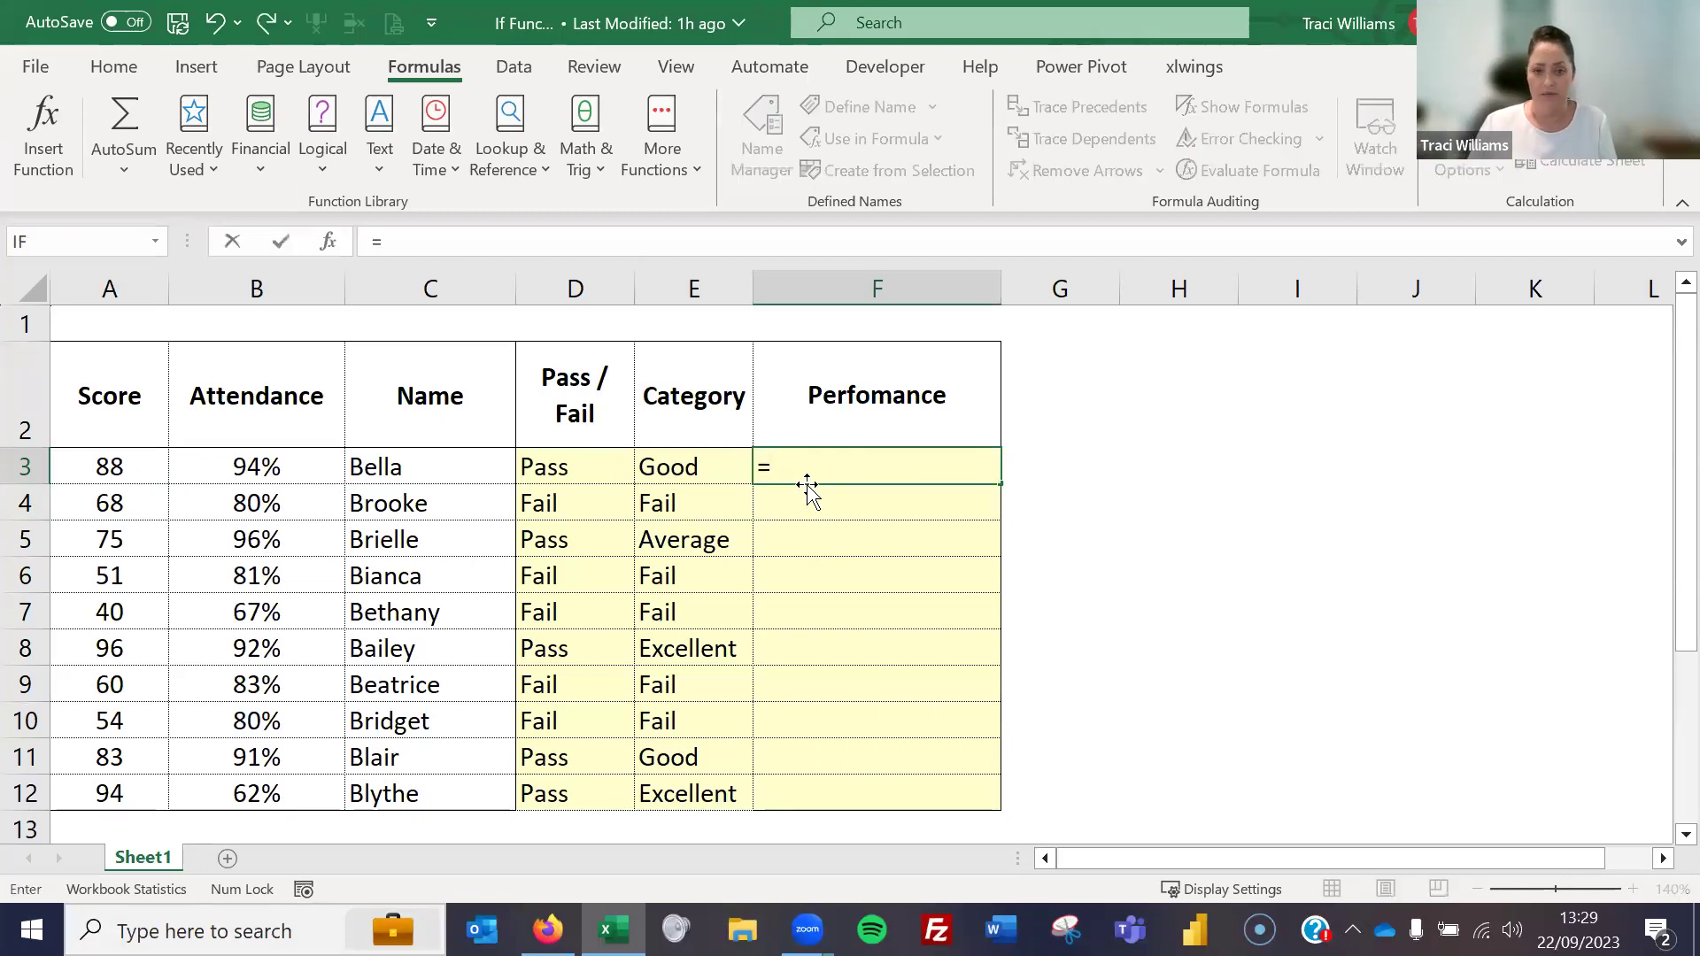
text(if()
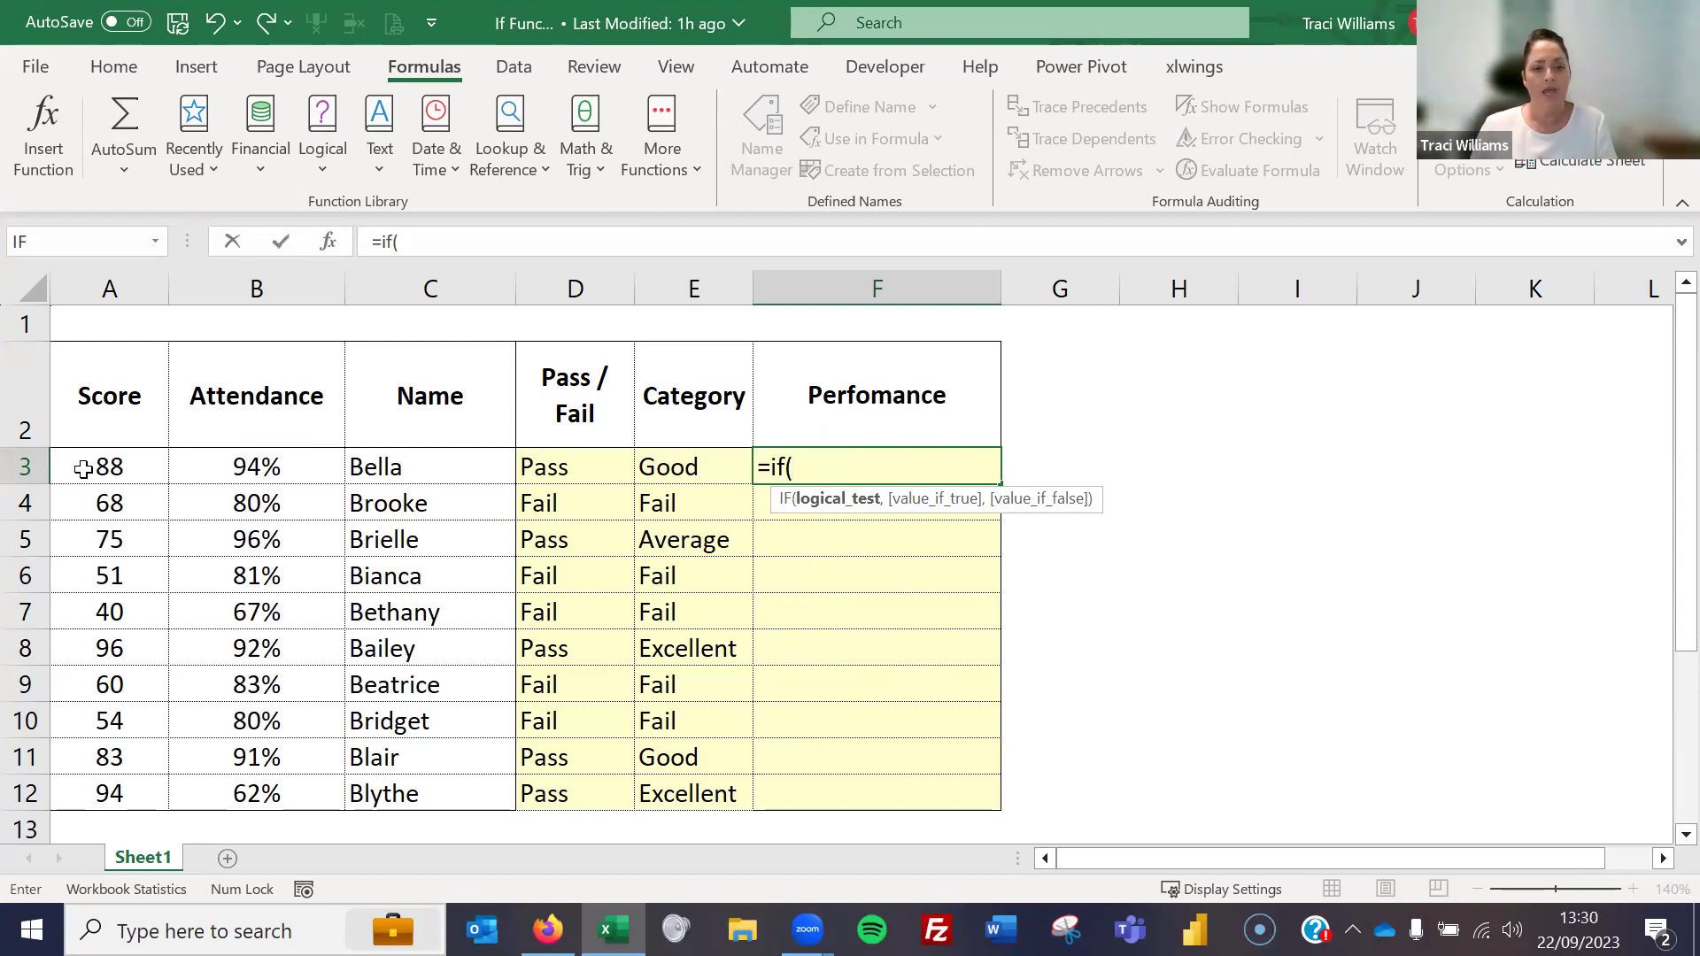
click(263, 462)
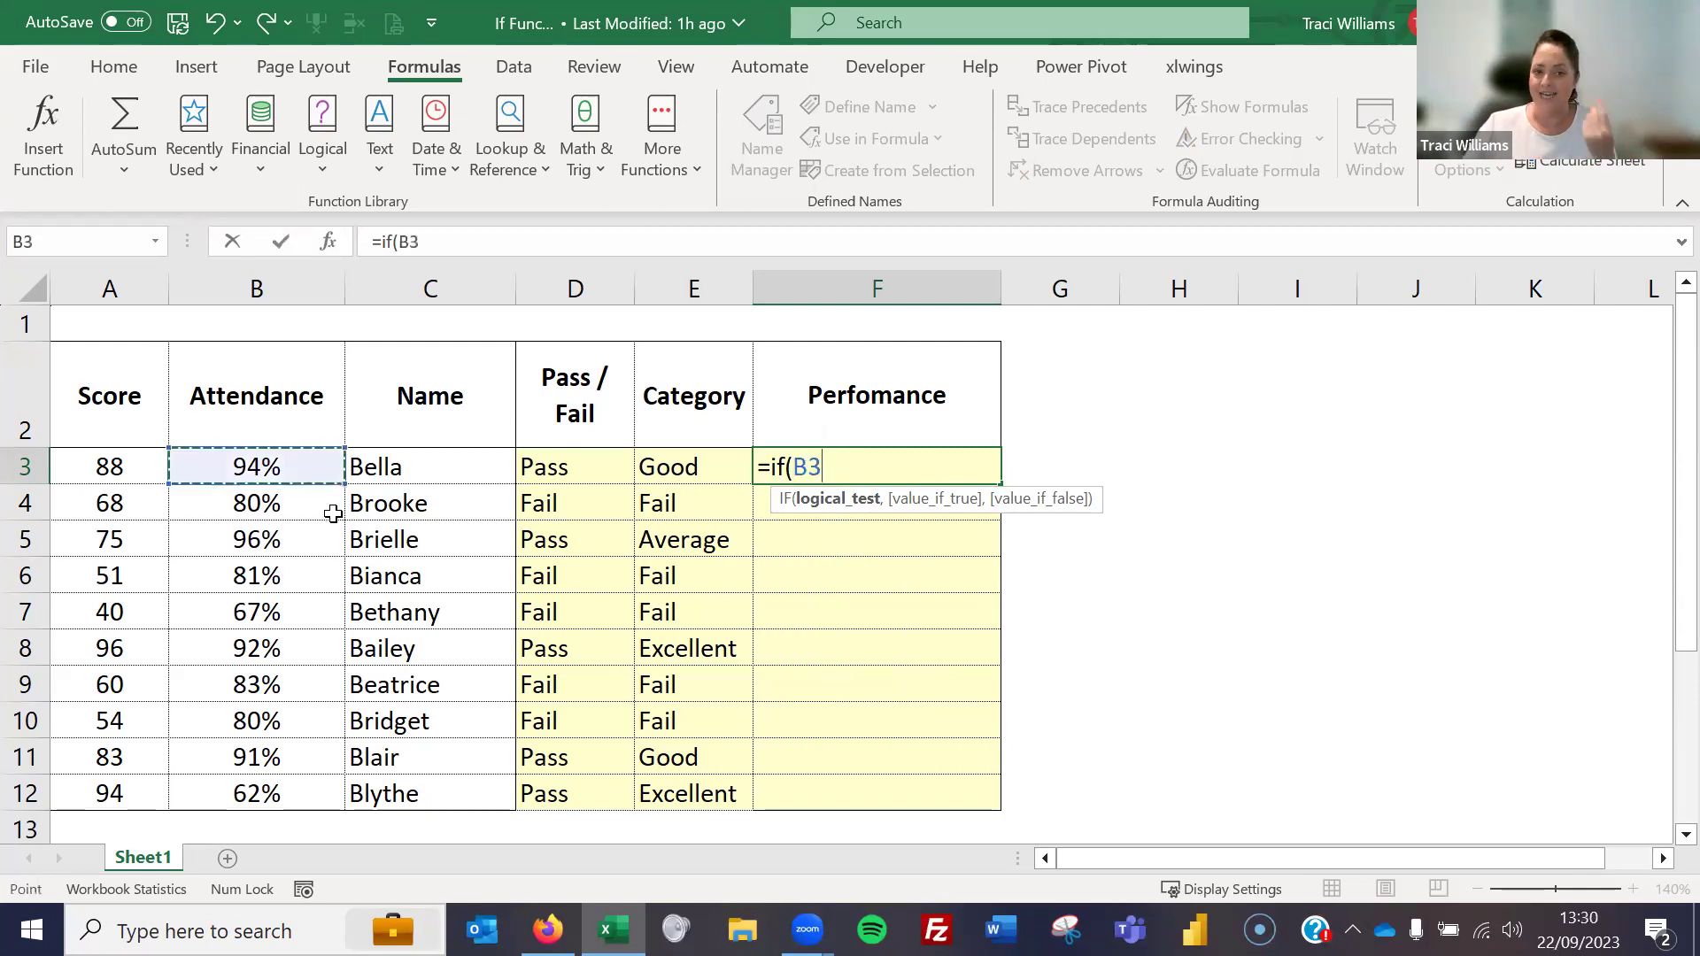
key(Escape)
Start an IF formula in F3 with a nested AND whose first condition is A3>=80
text(=)
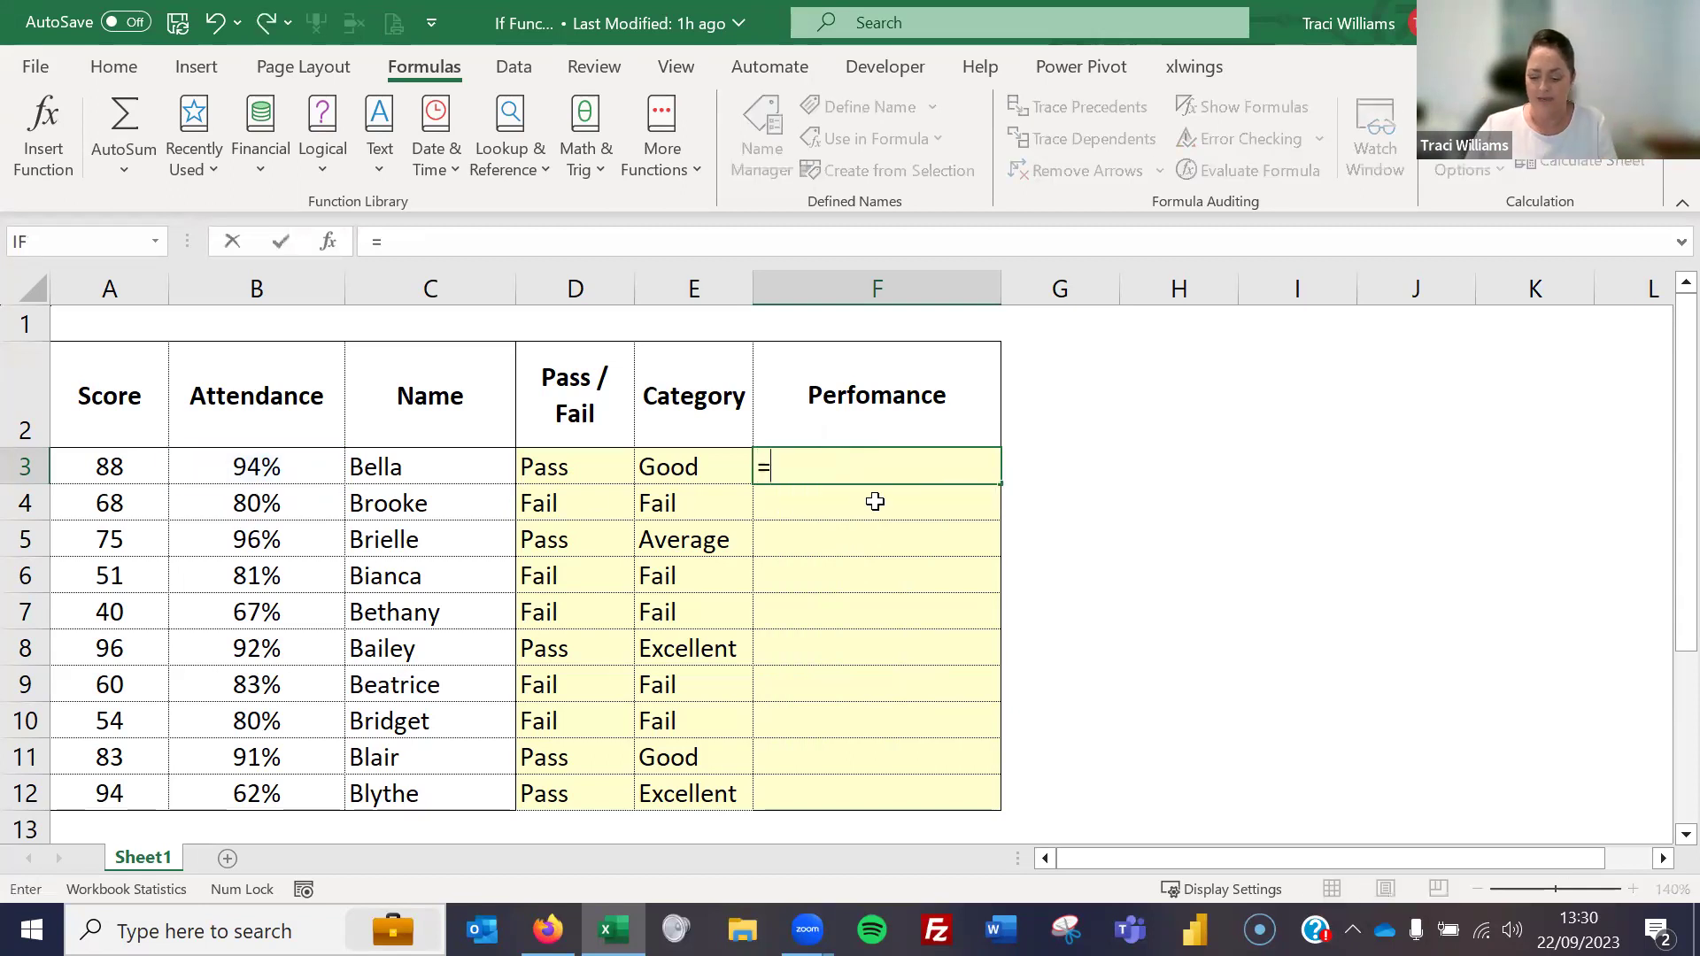
text(if()
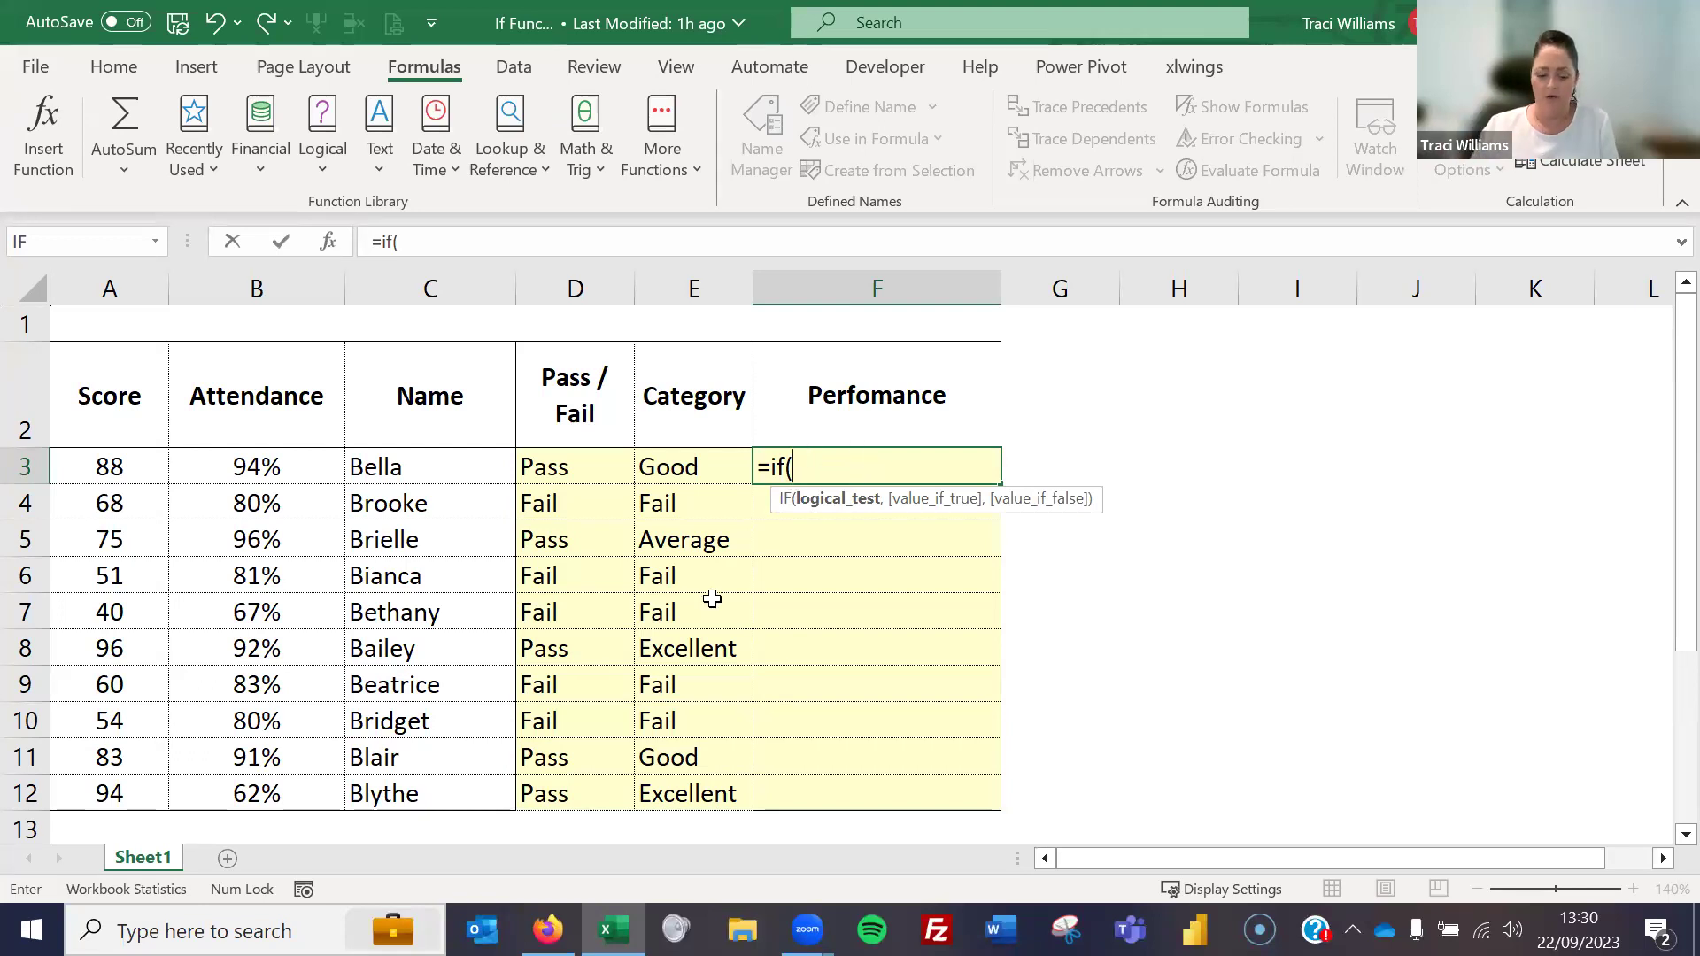
text(and)
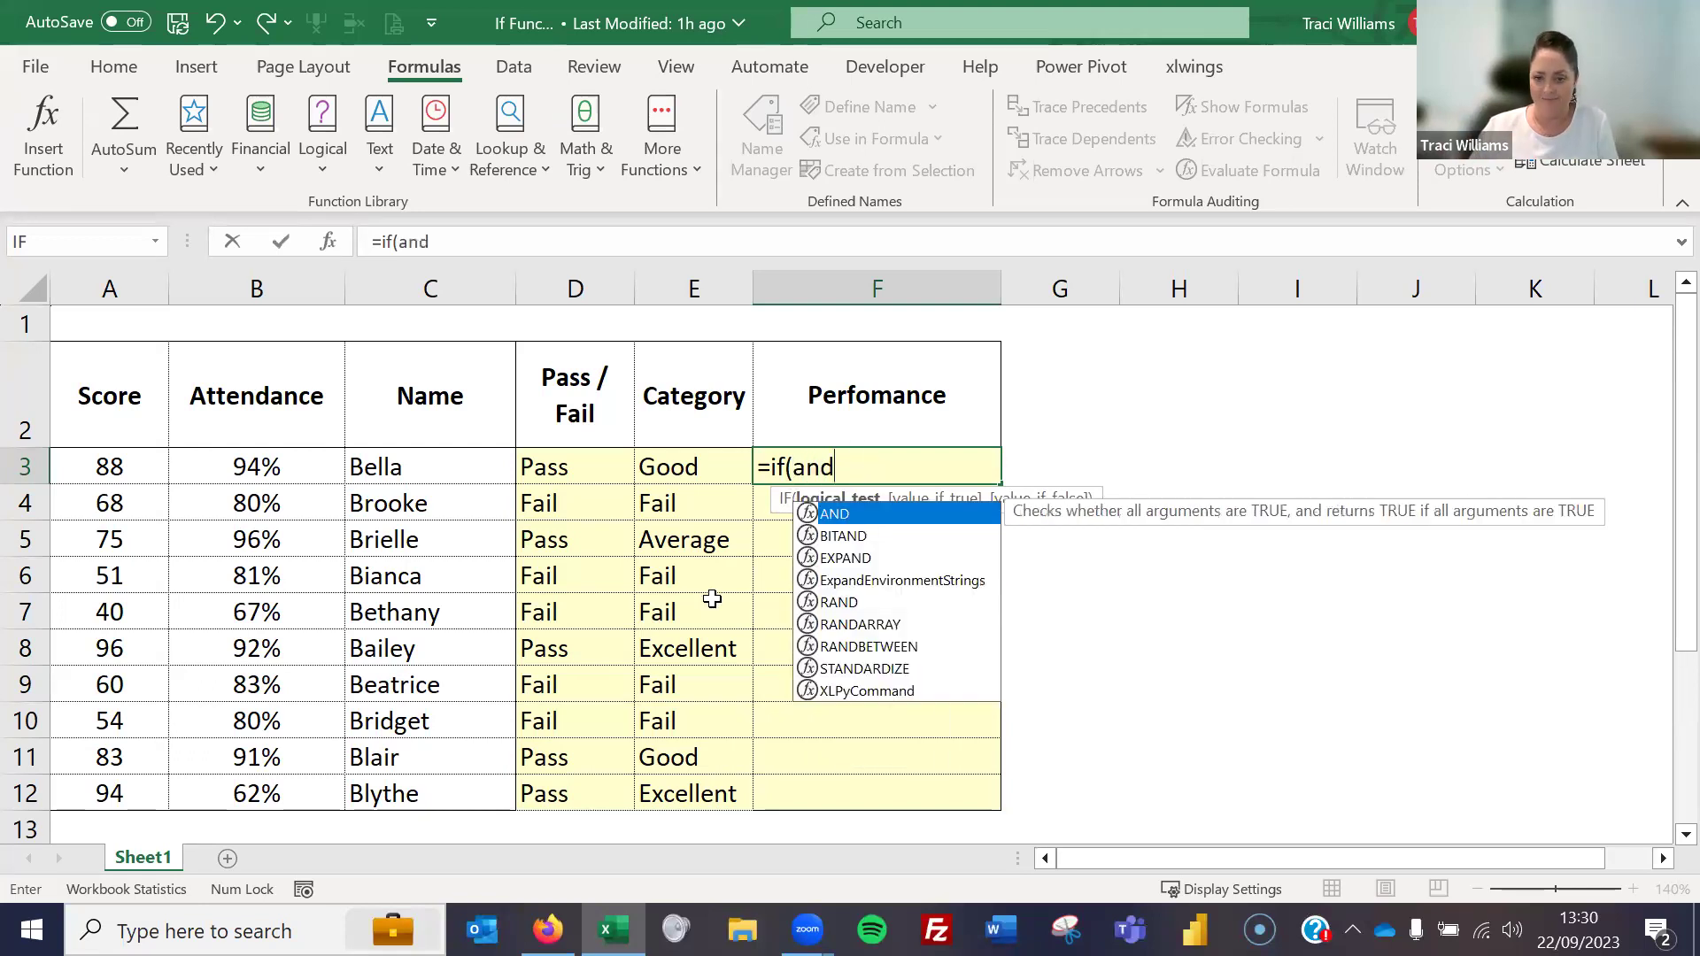
text(()
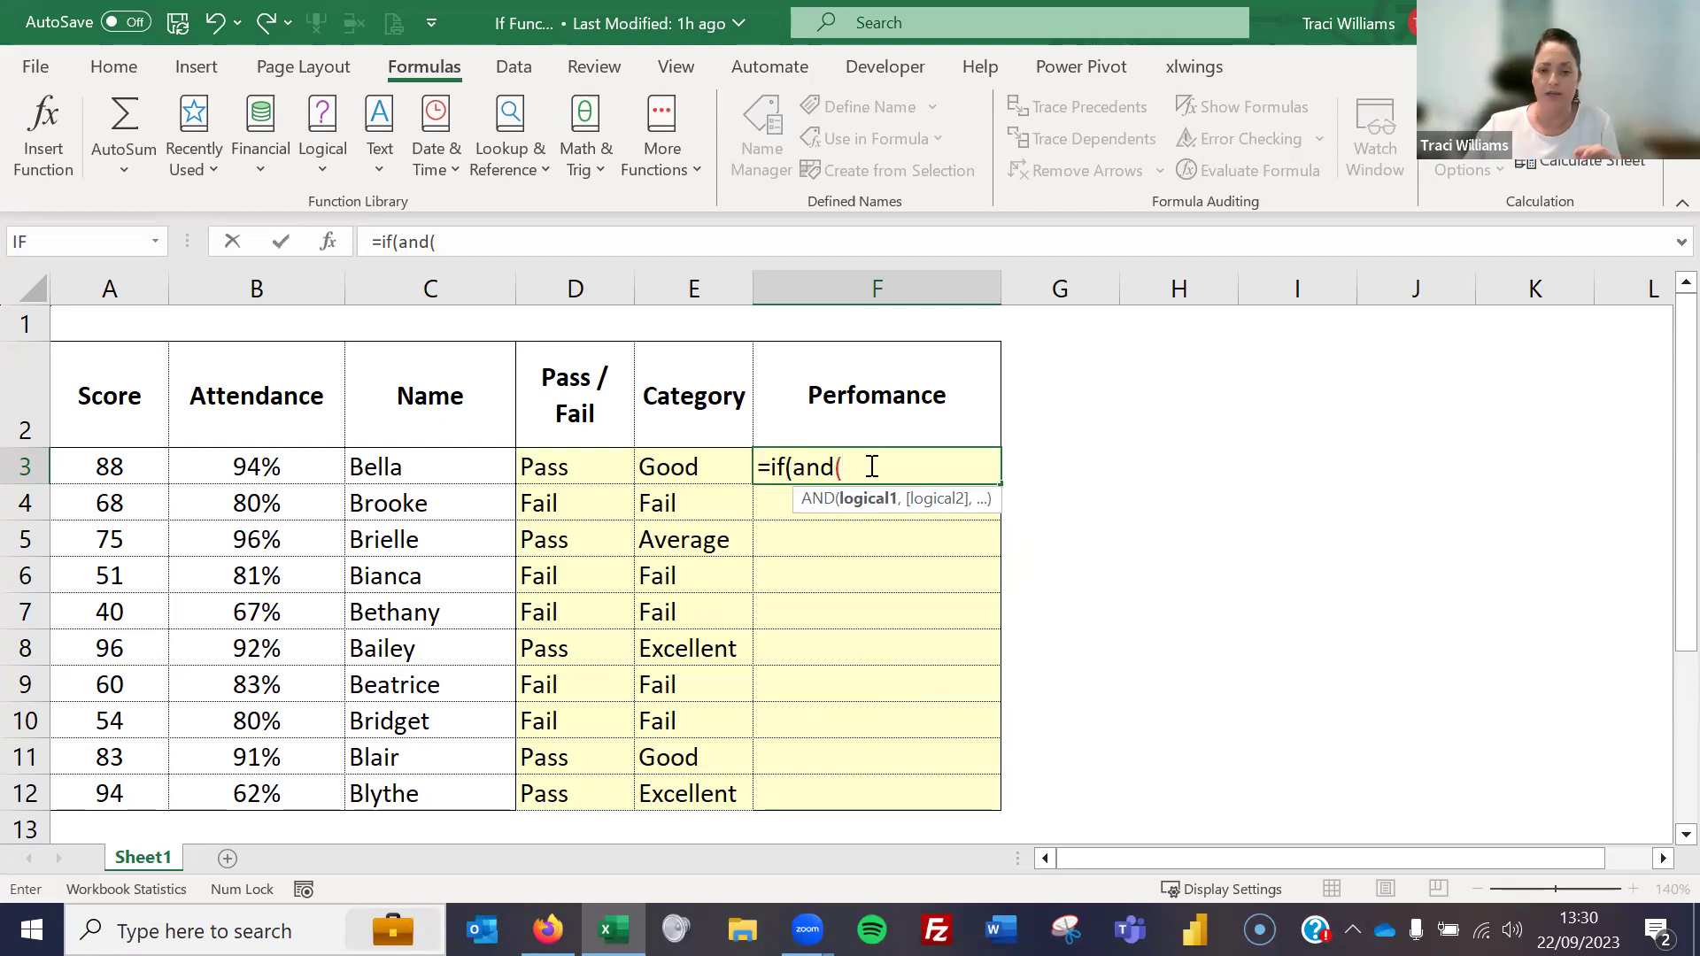
click(102, 453)
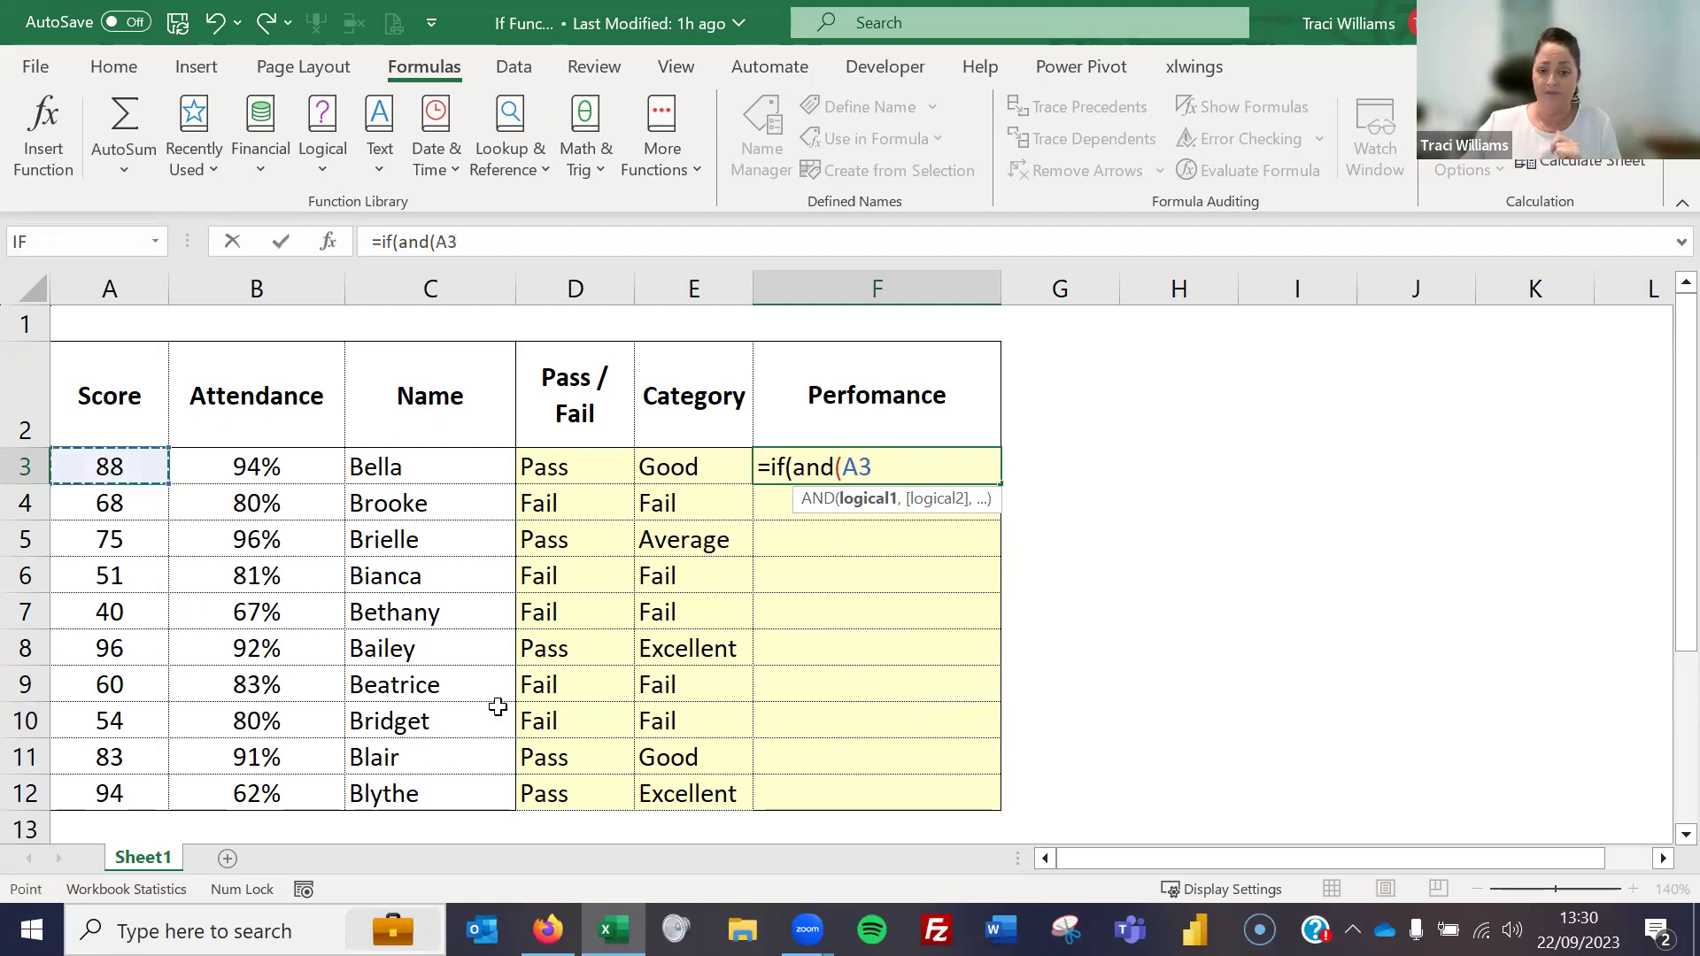
text(>=80)
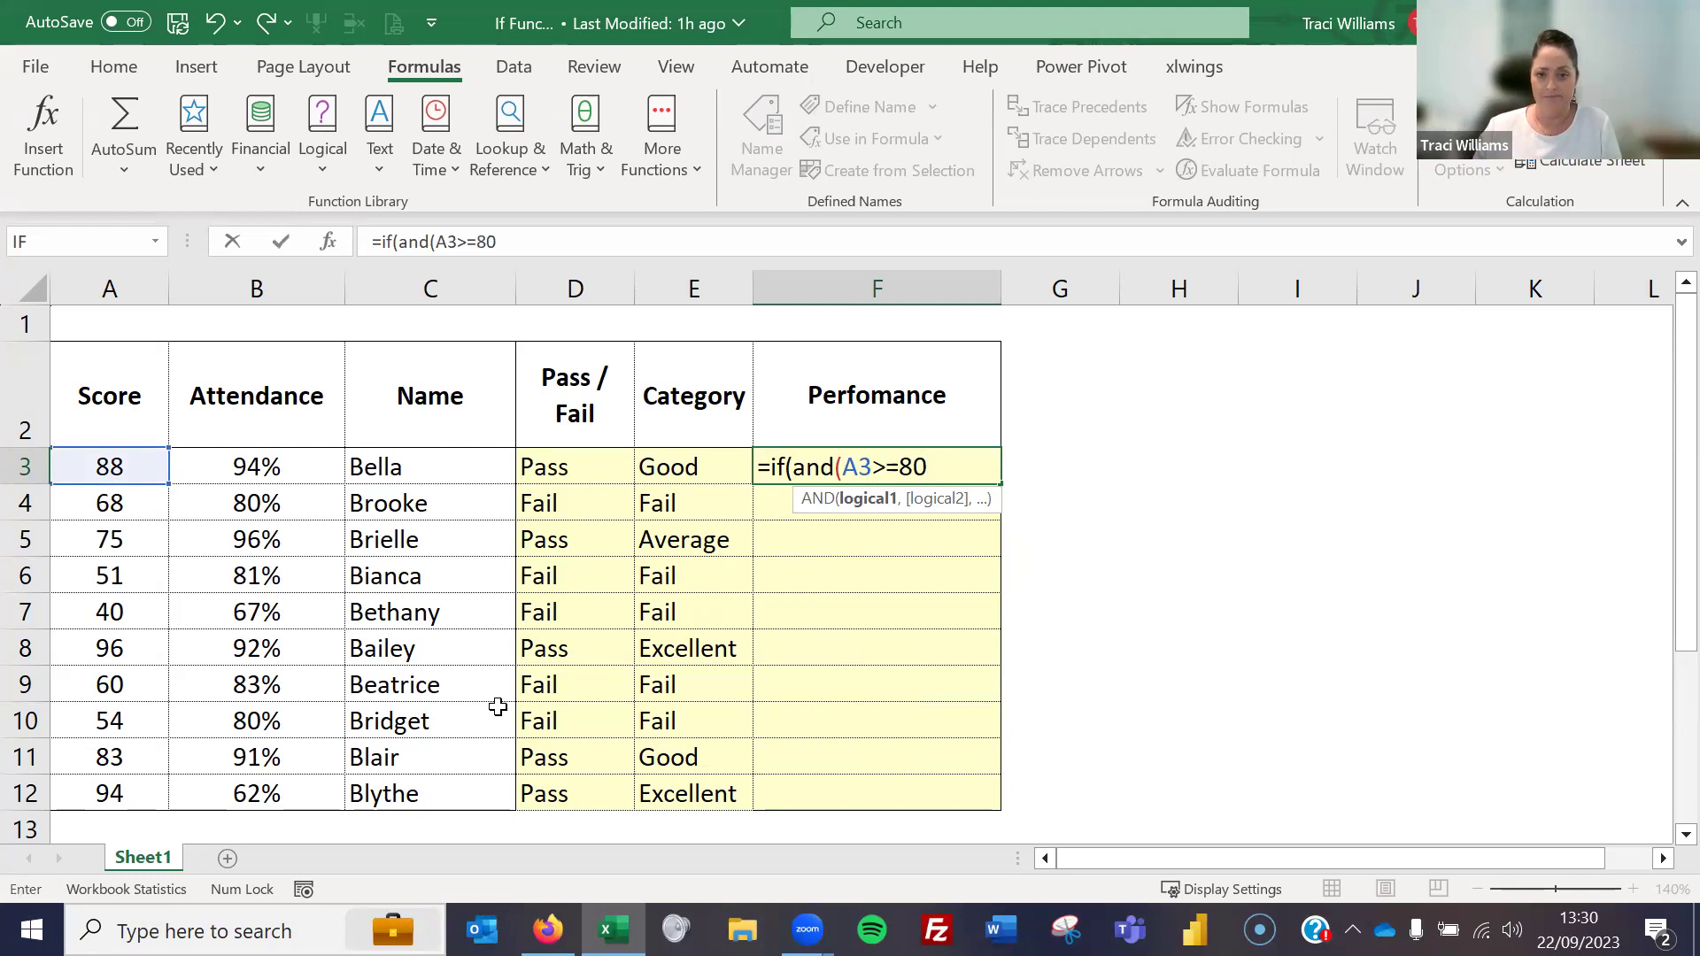
Add B3>=.9 as the second AND condition in F3 and close the AND to complete the logical test
text(,)
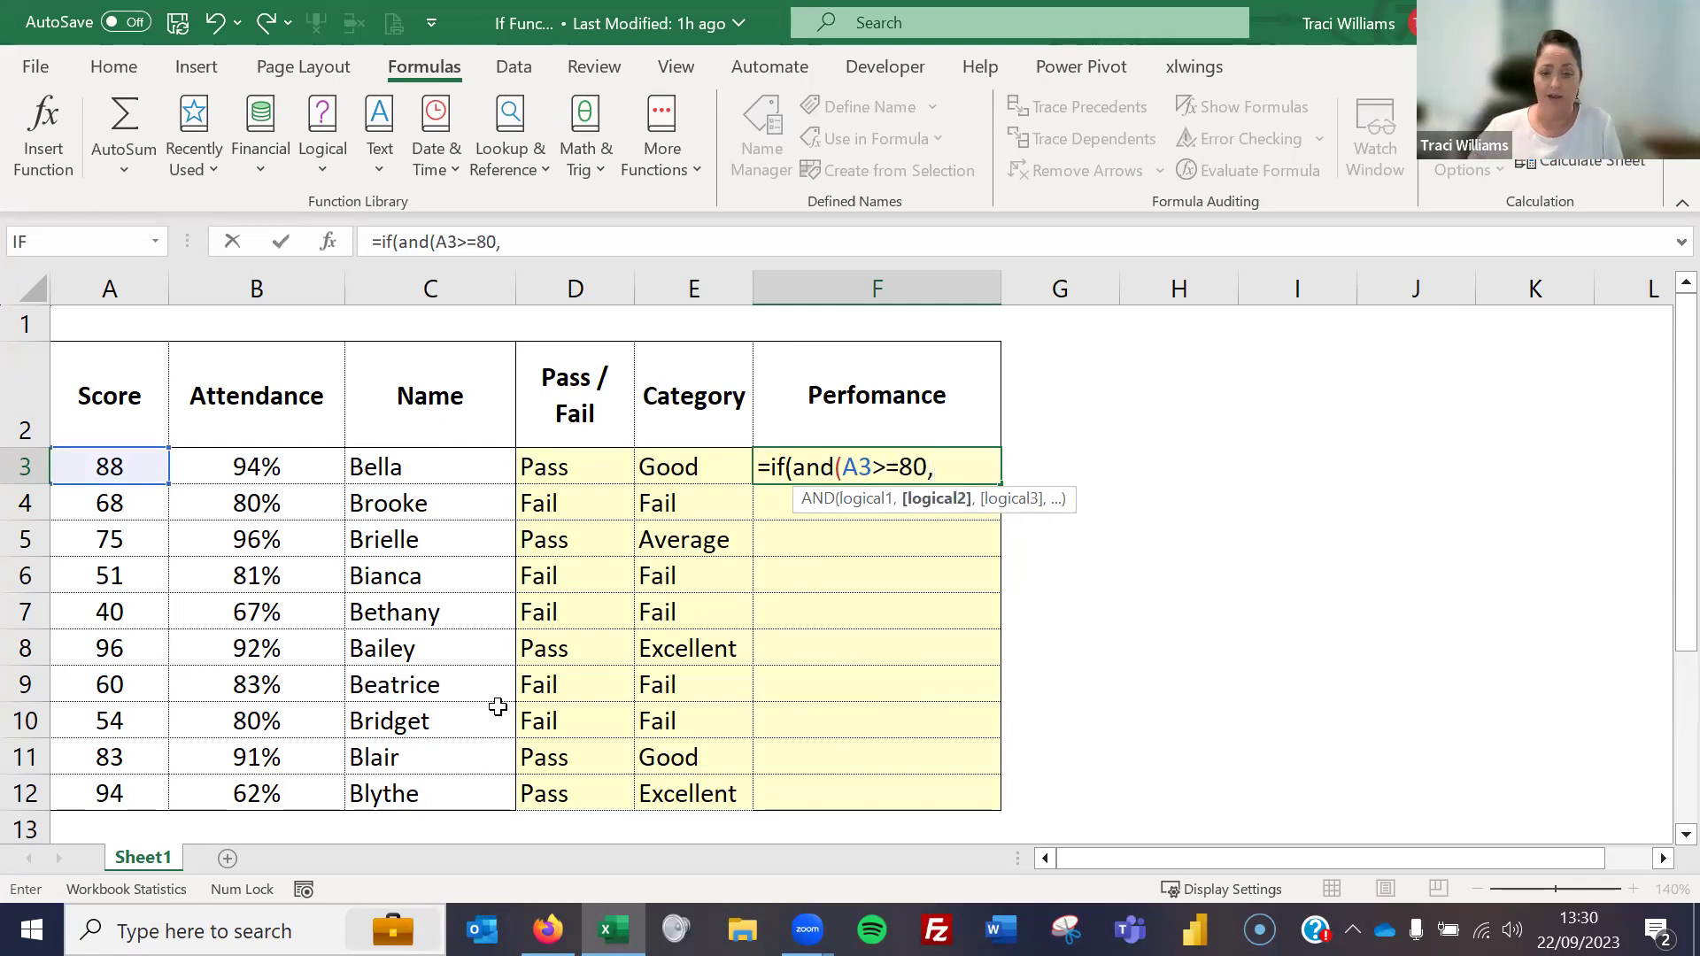
click(236, 467)
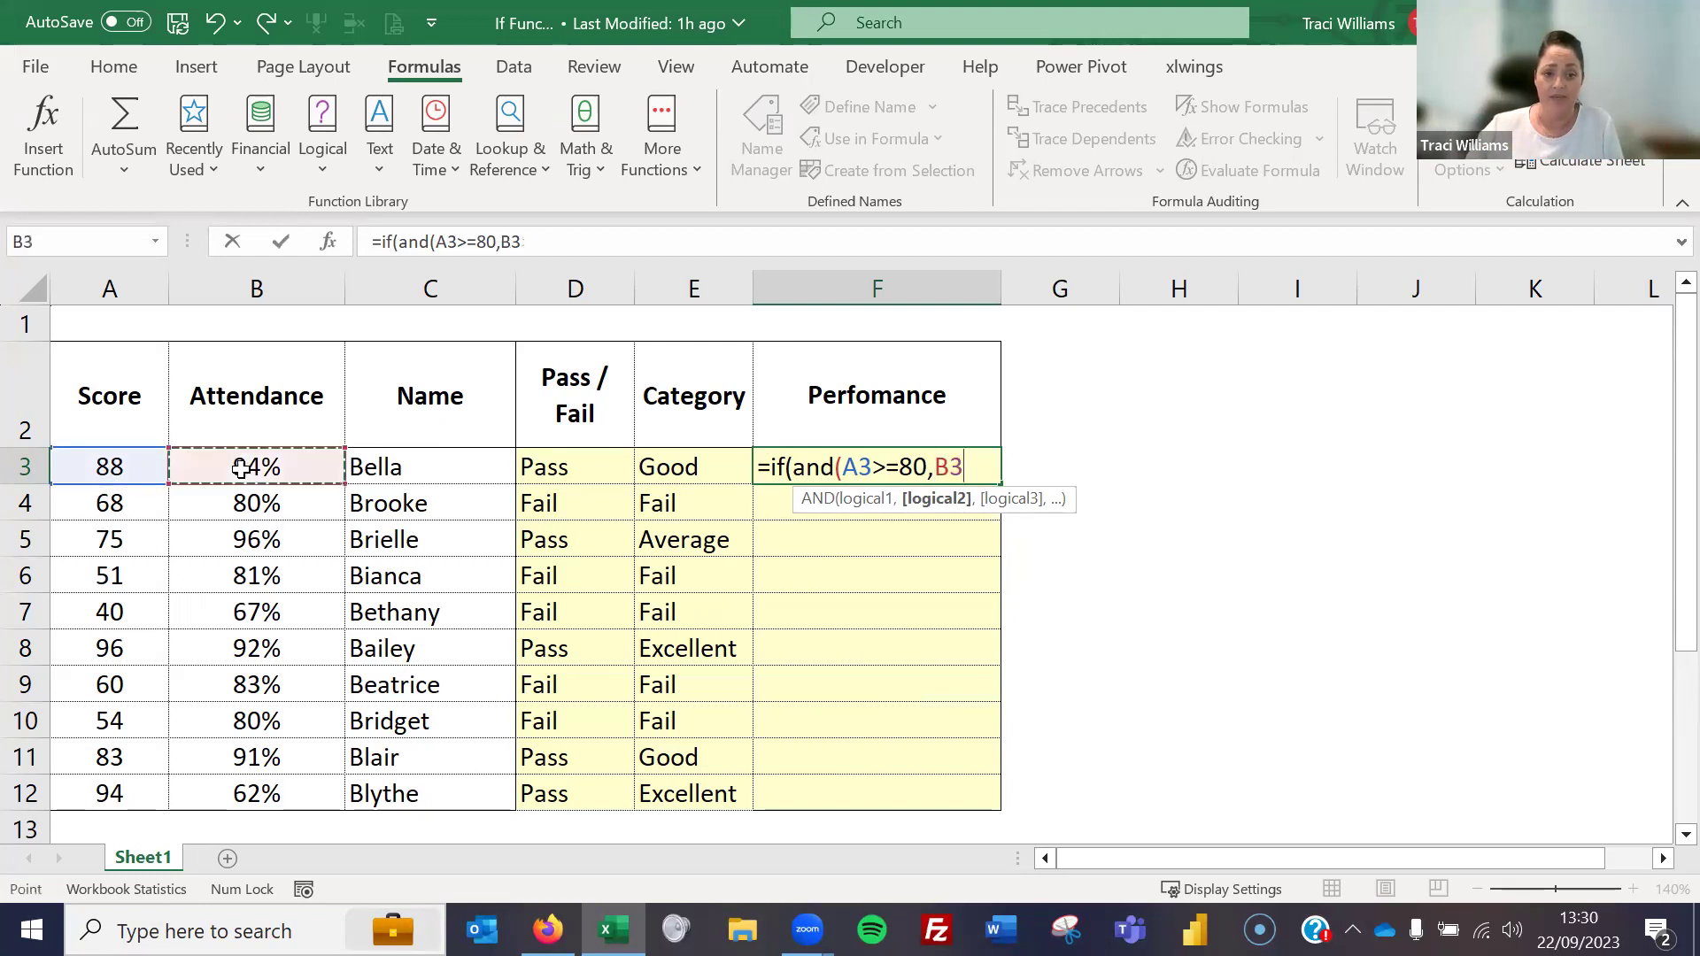
text(>=)
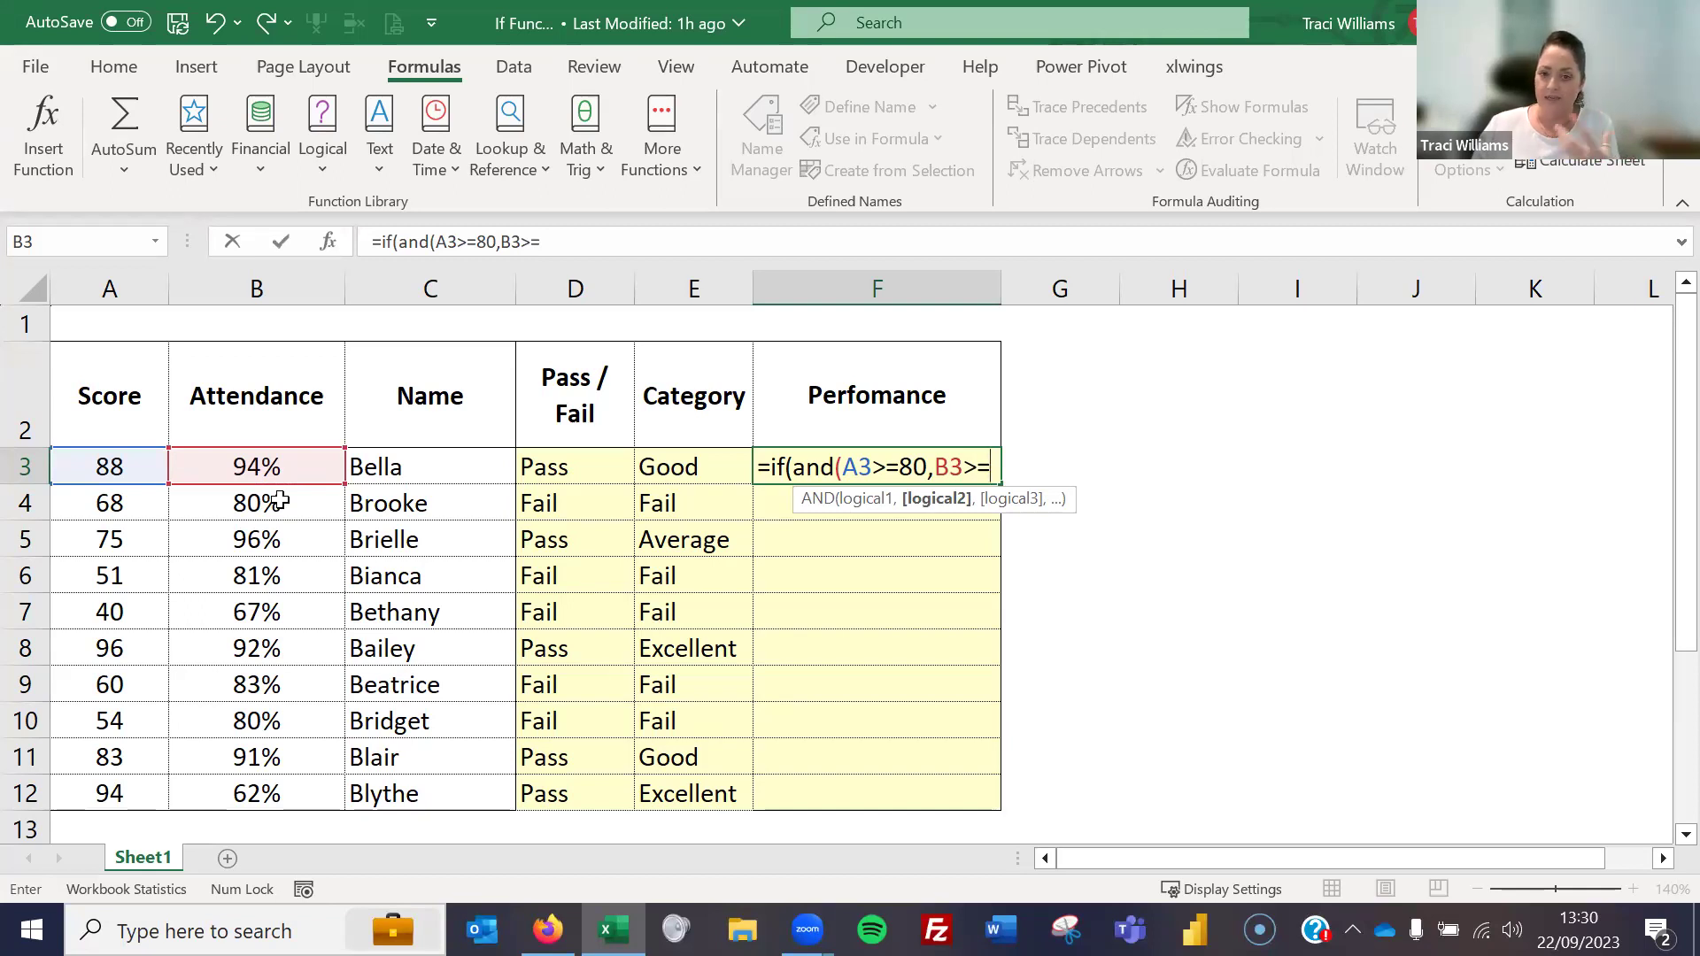
text(.9)
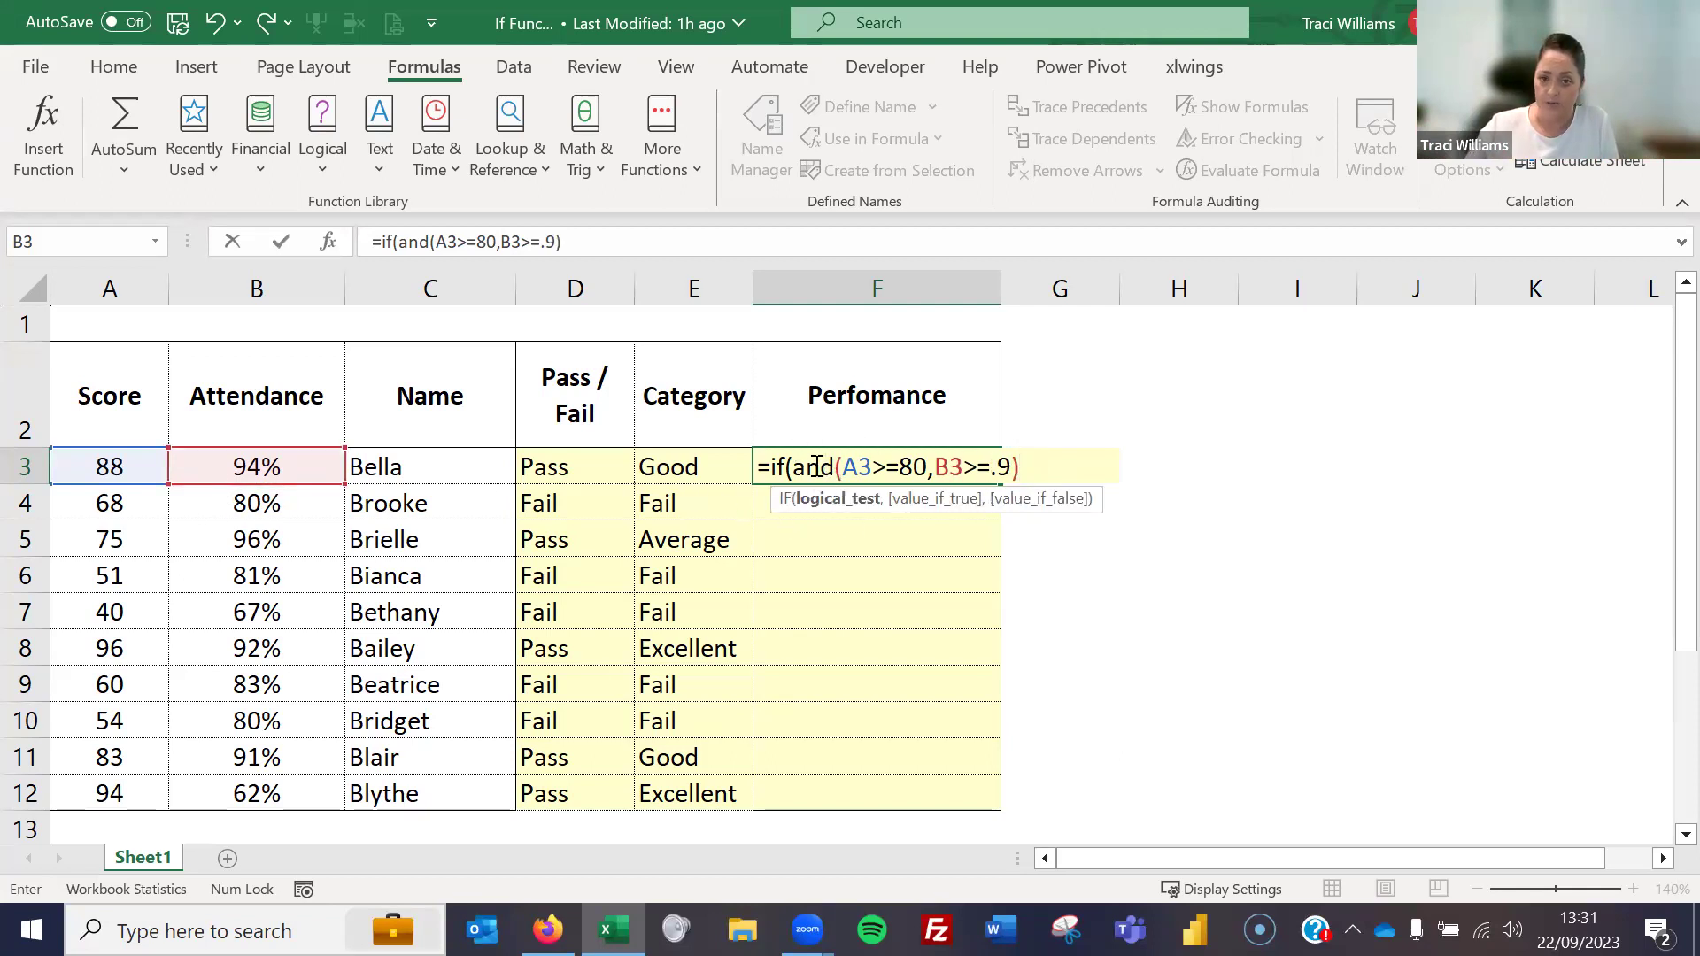
drag(800, 469, 1020, 463)
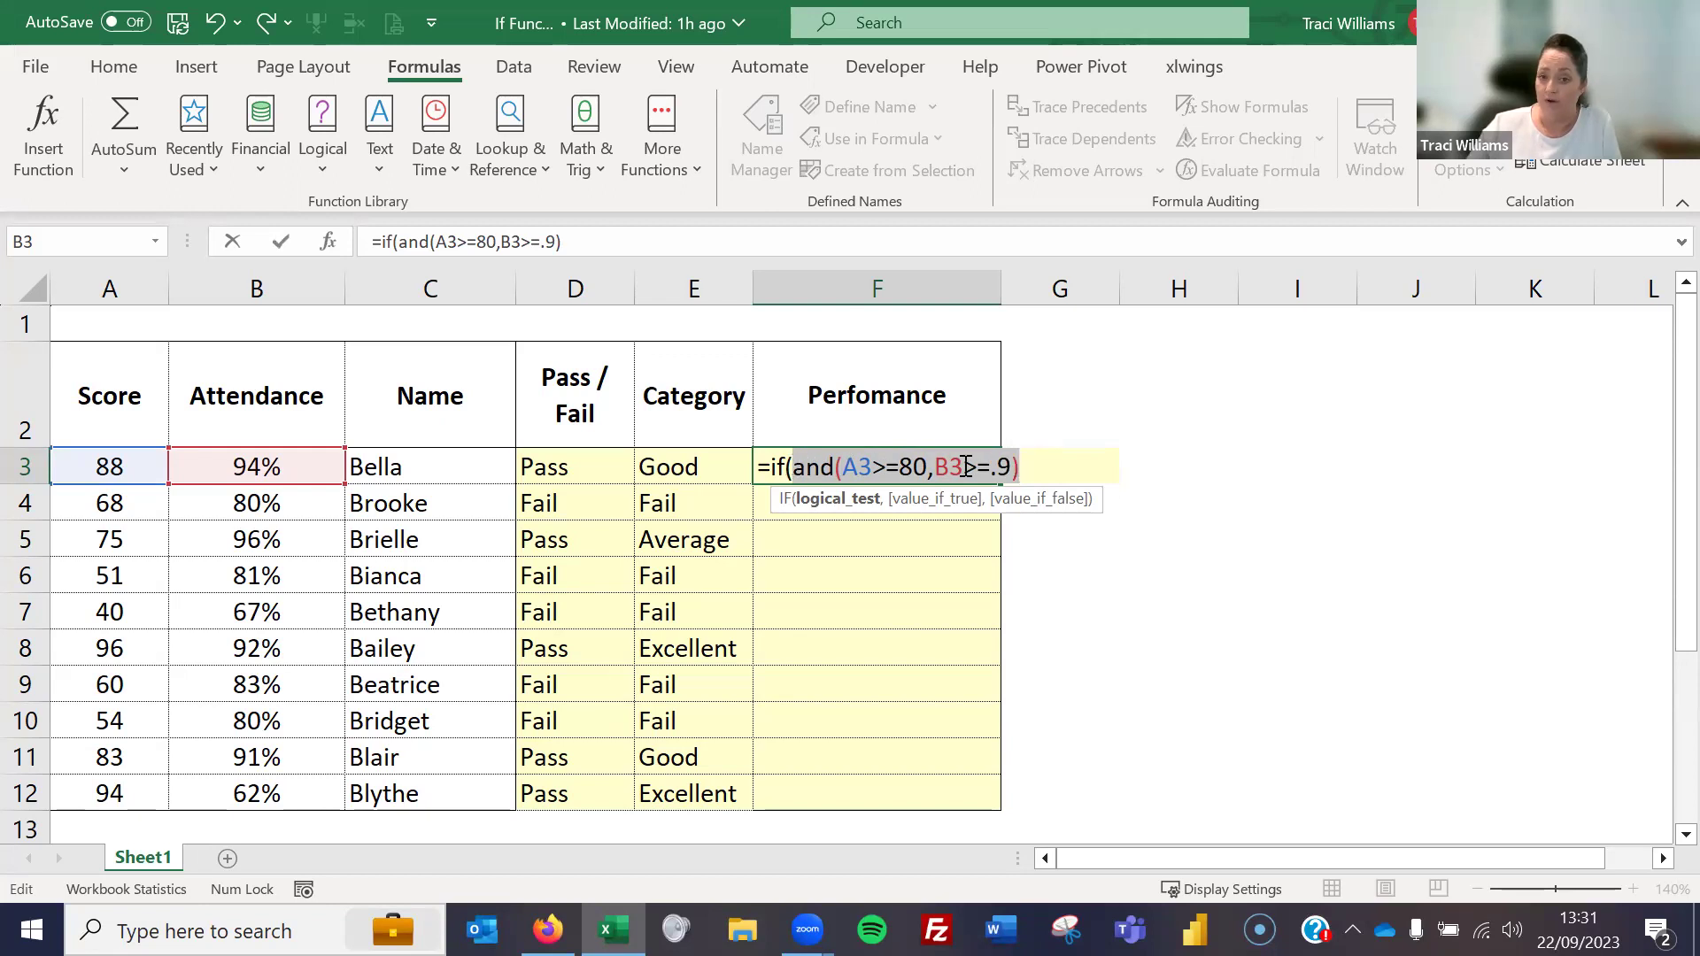
click(1027, 465)
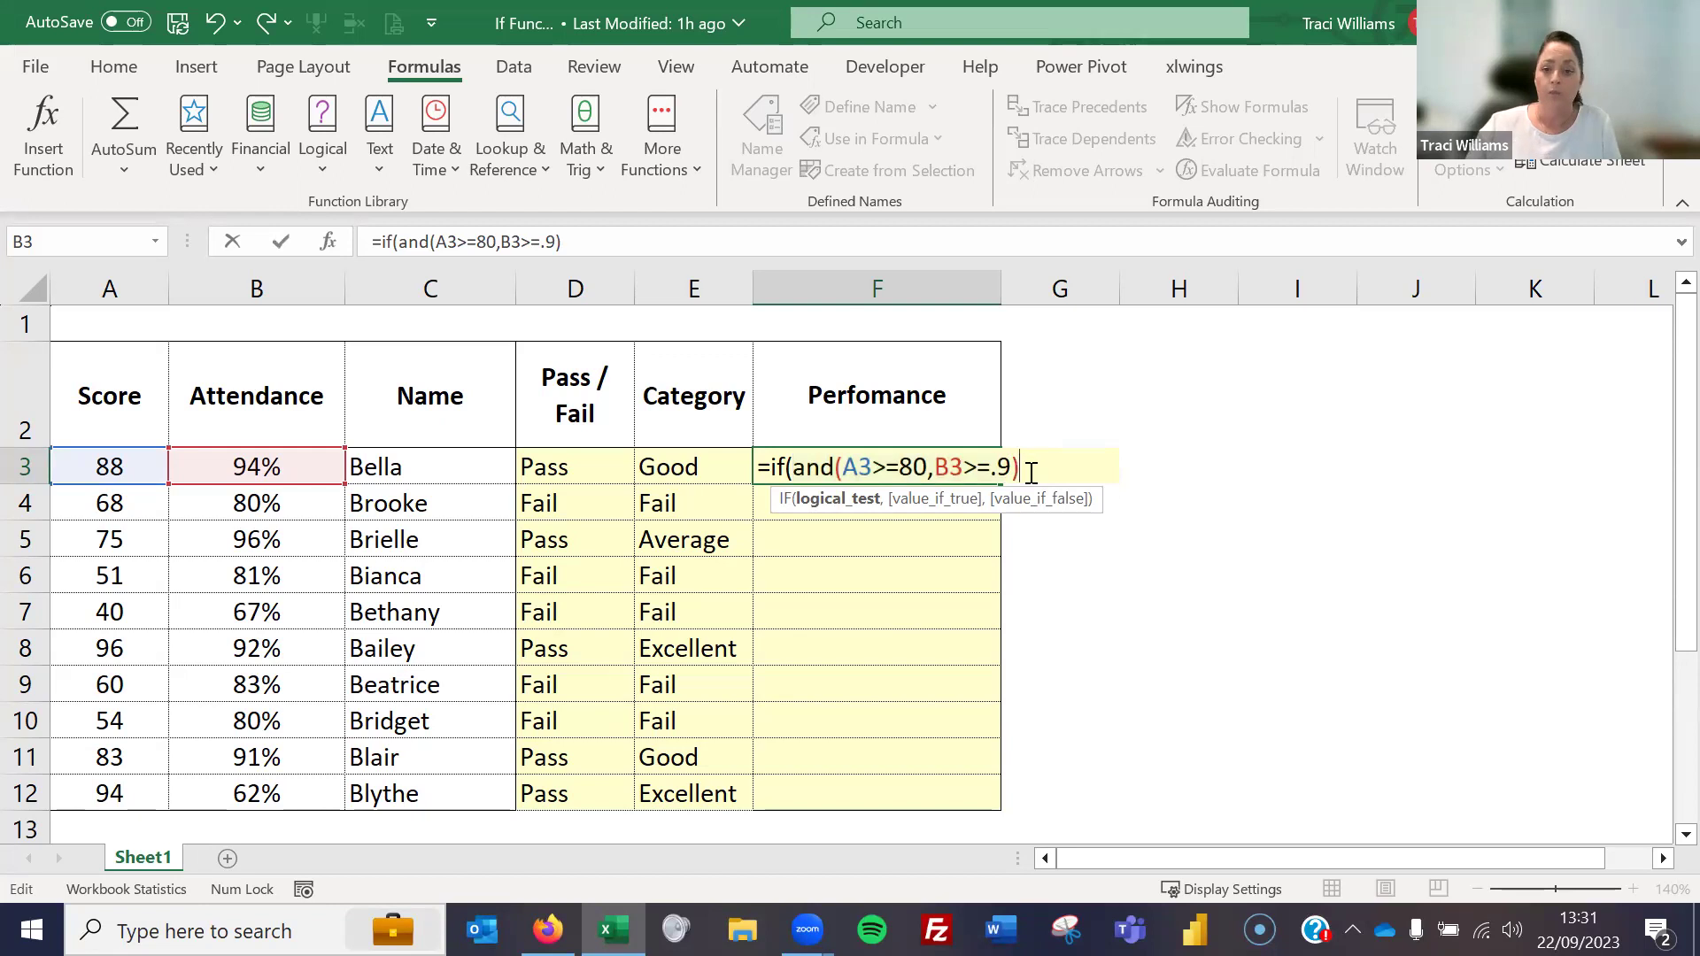
Add "High Performer" as the value if true in the F3 formula, with the words spelled correctly
text(,)
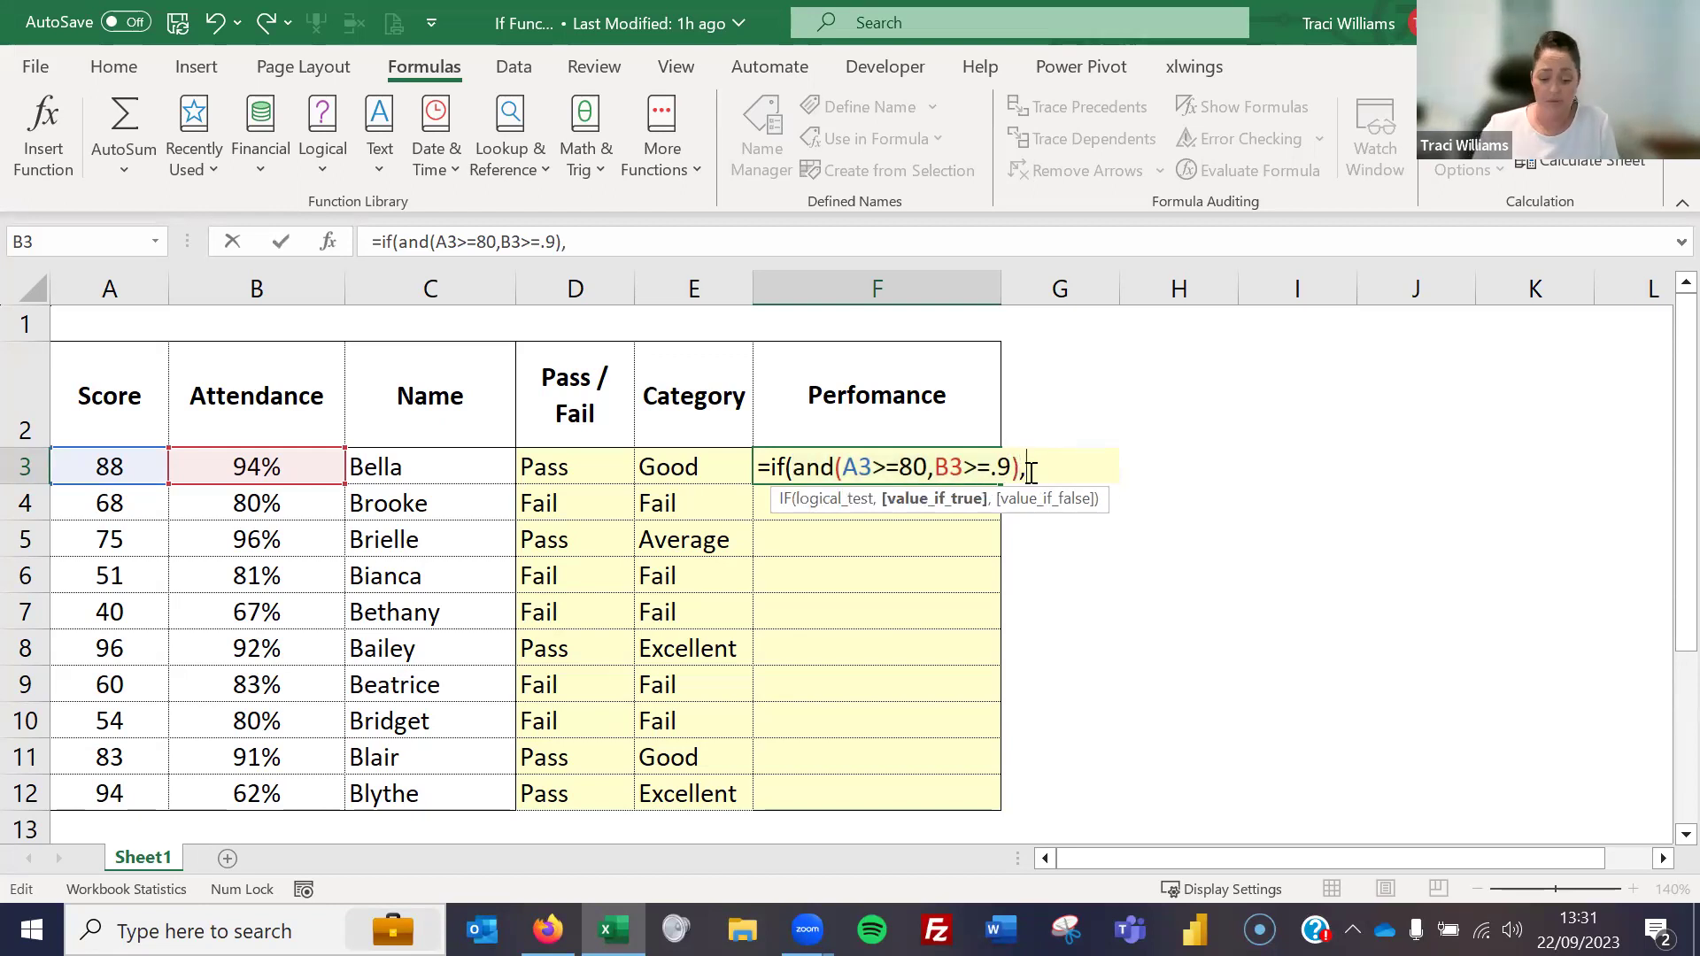
text("Hight)
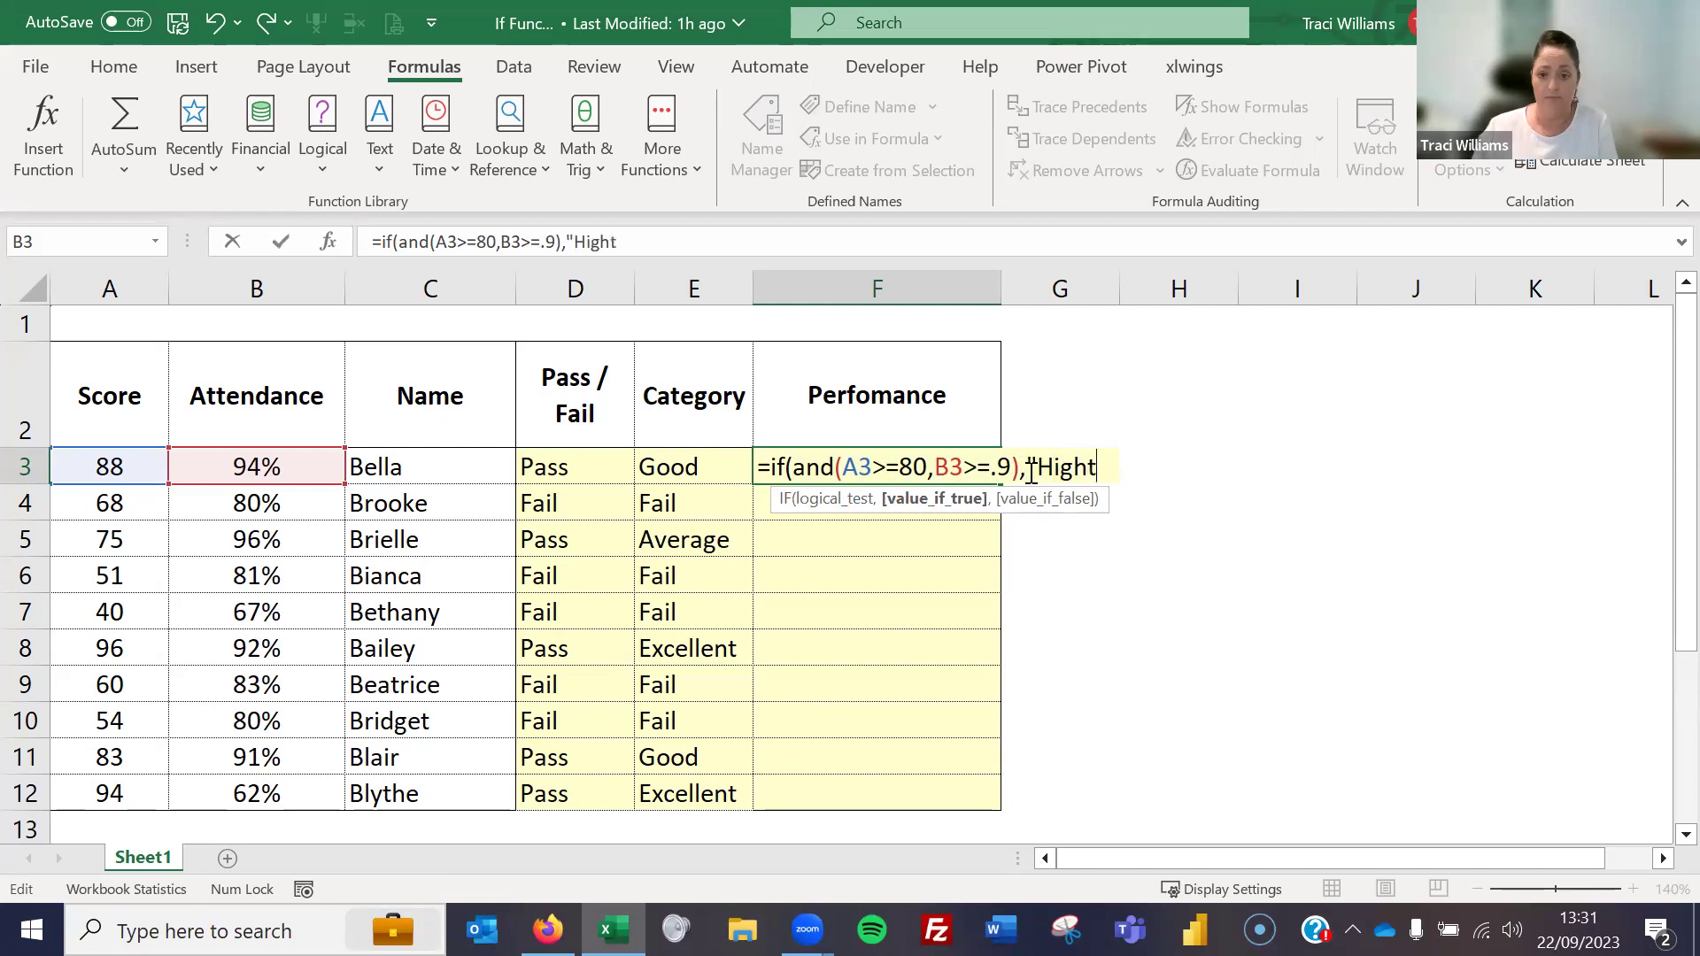
text(Peeformer)
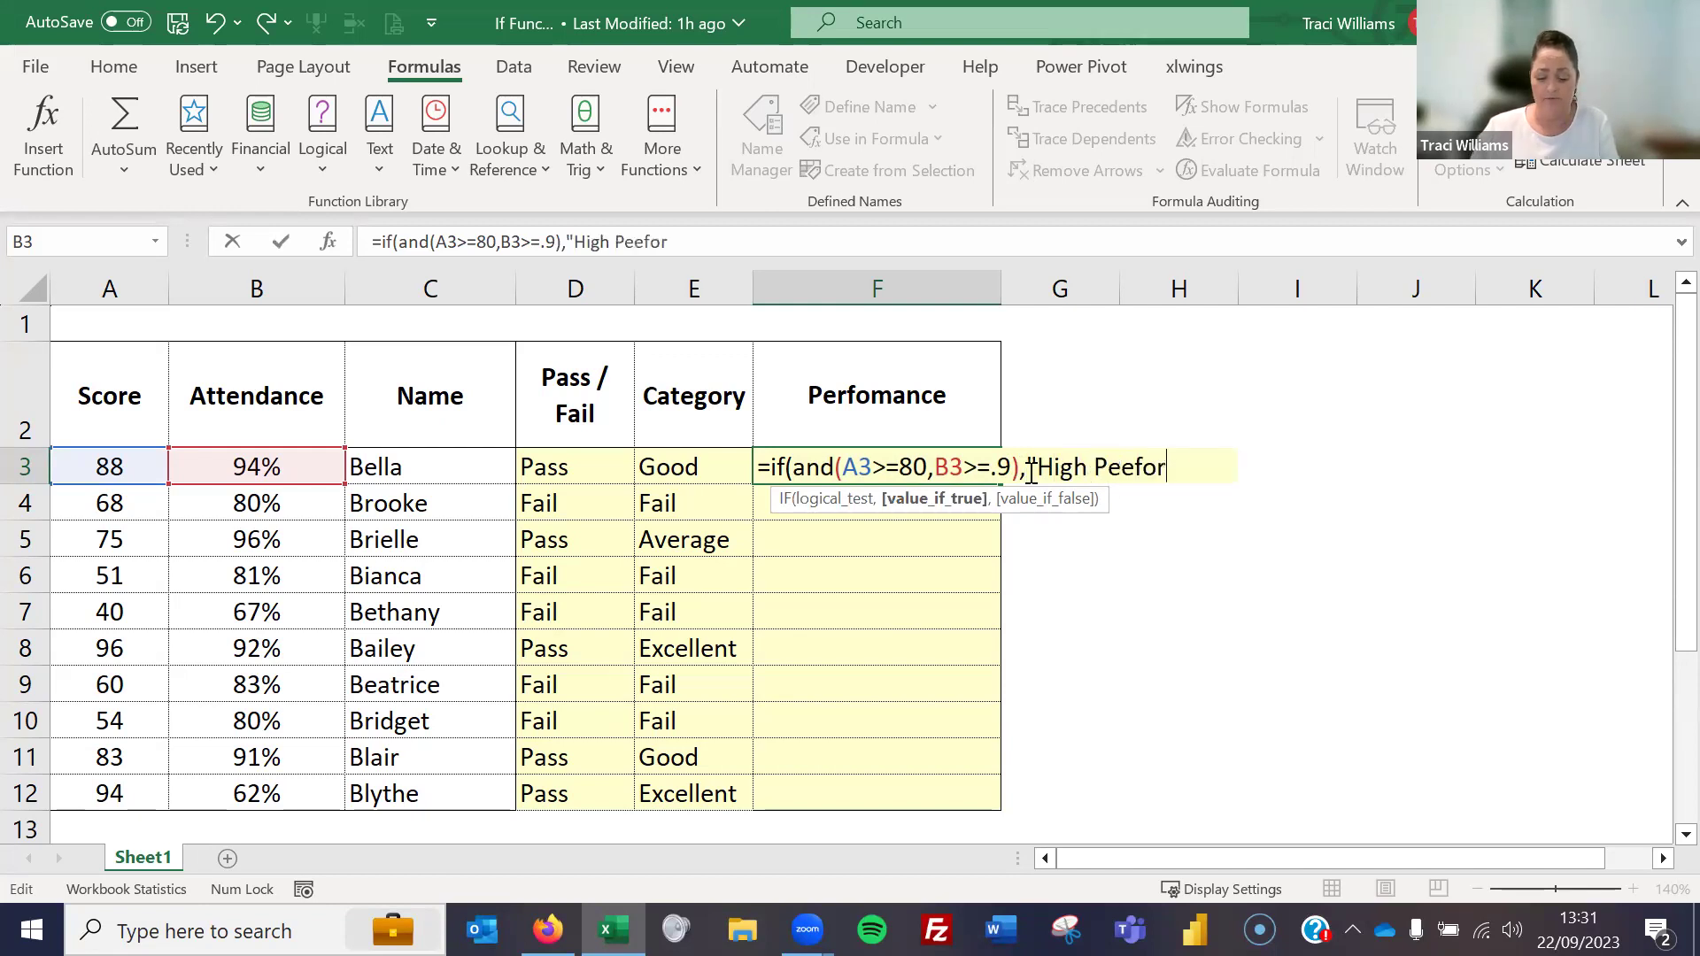
click(1140, 460)
key(BackSpace)
text(r")
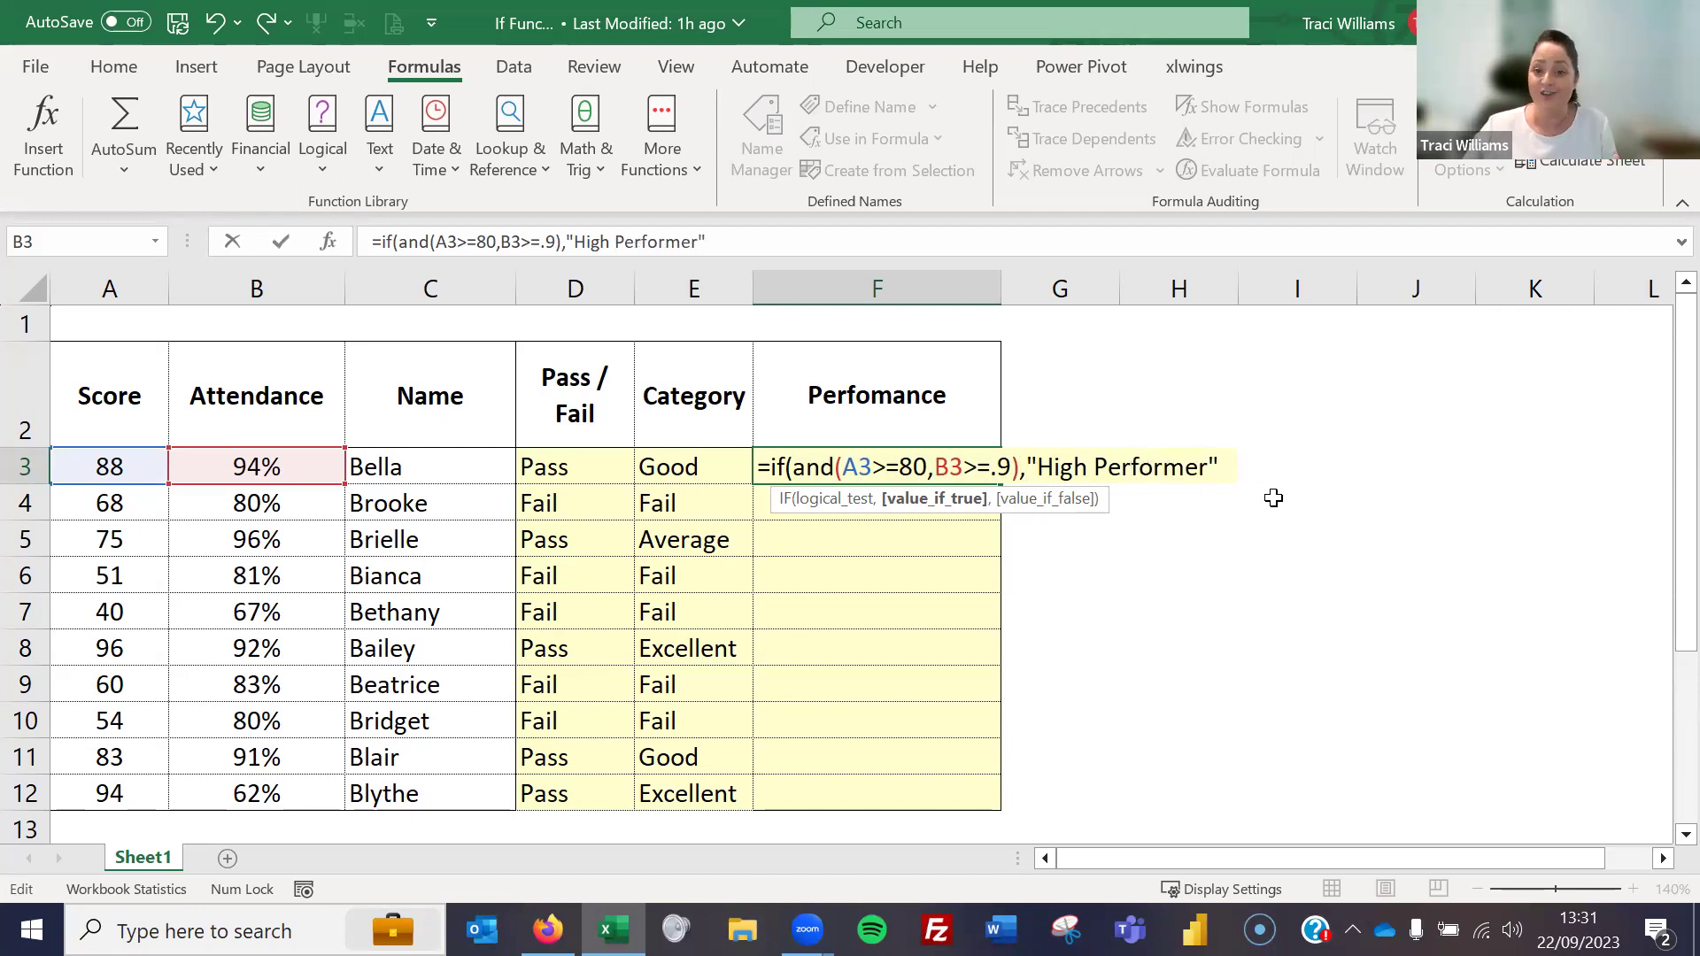
Add "Regular Performer" as the value if false, close the IF and enter the formula in F3
text(,)
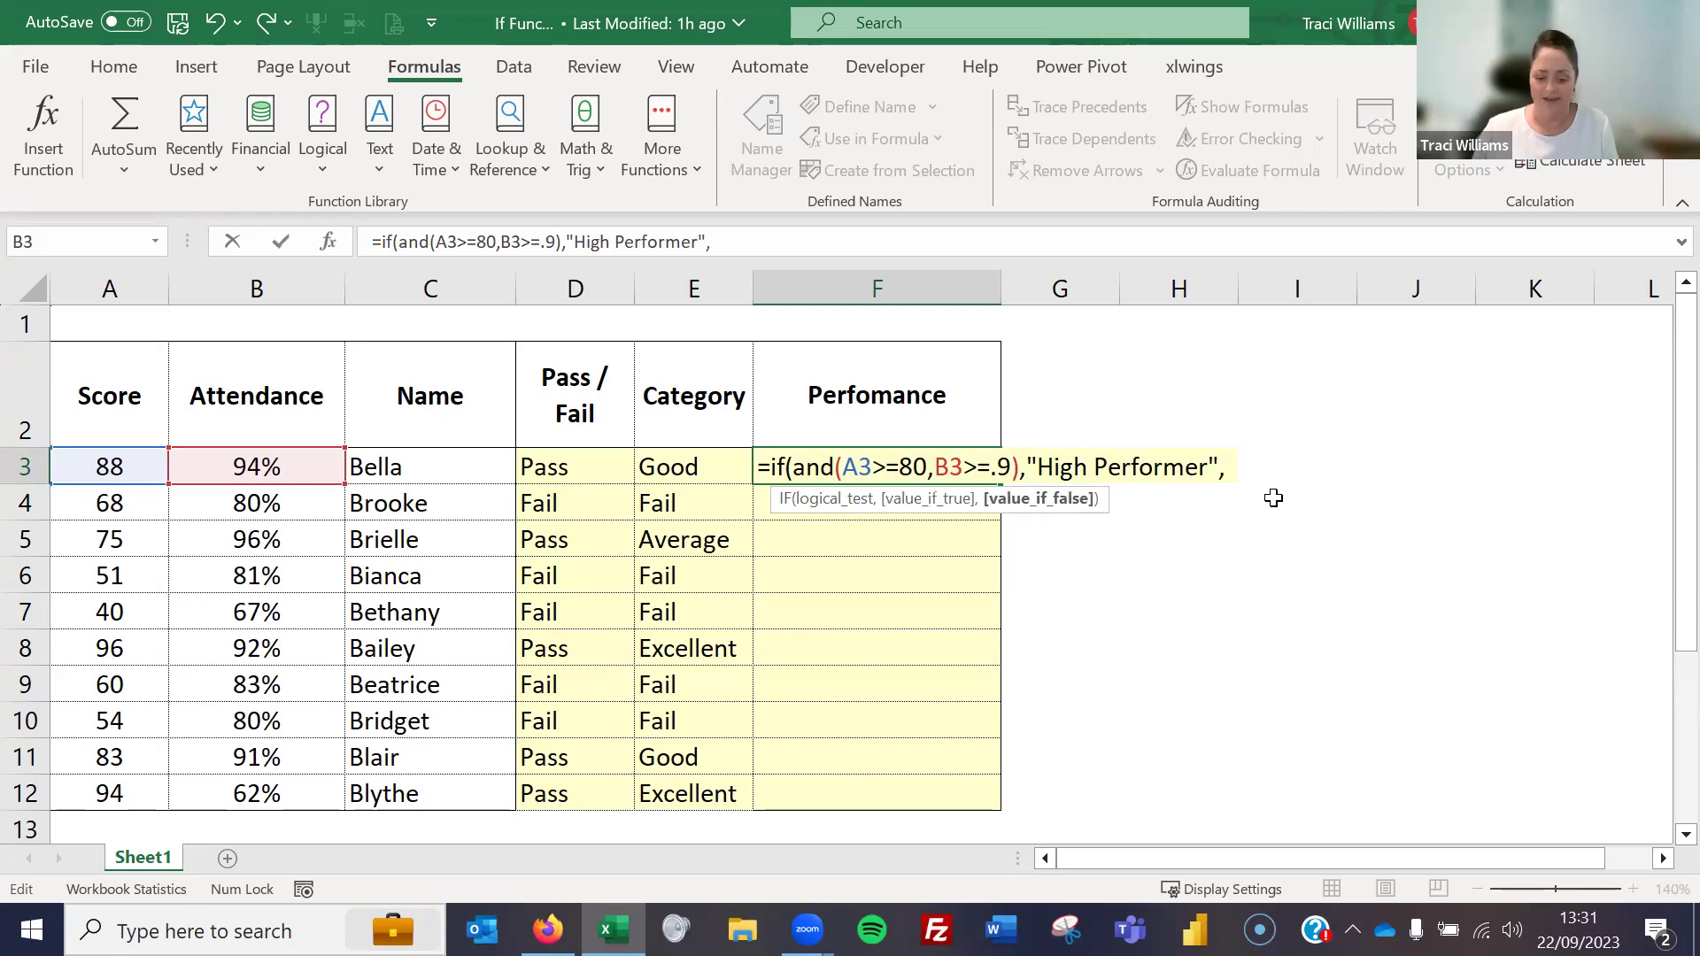
text("R)
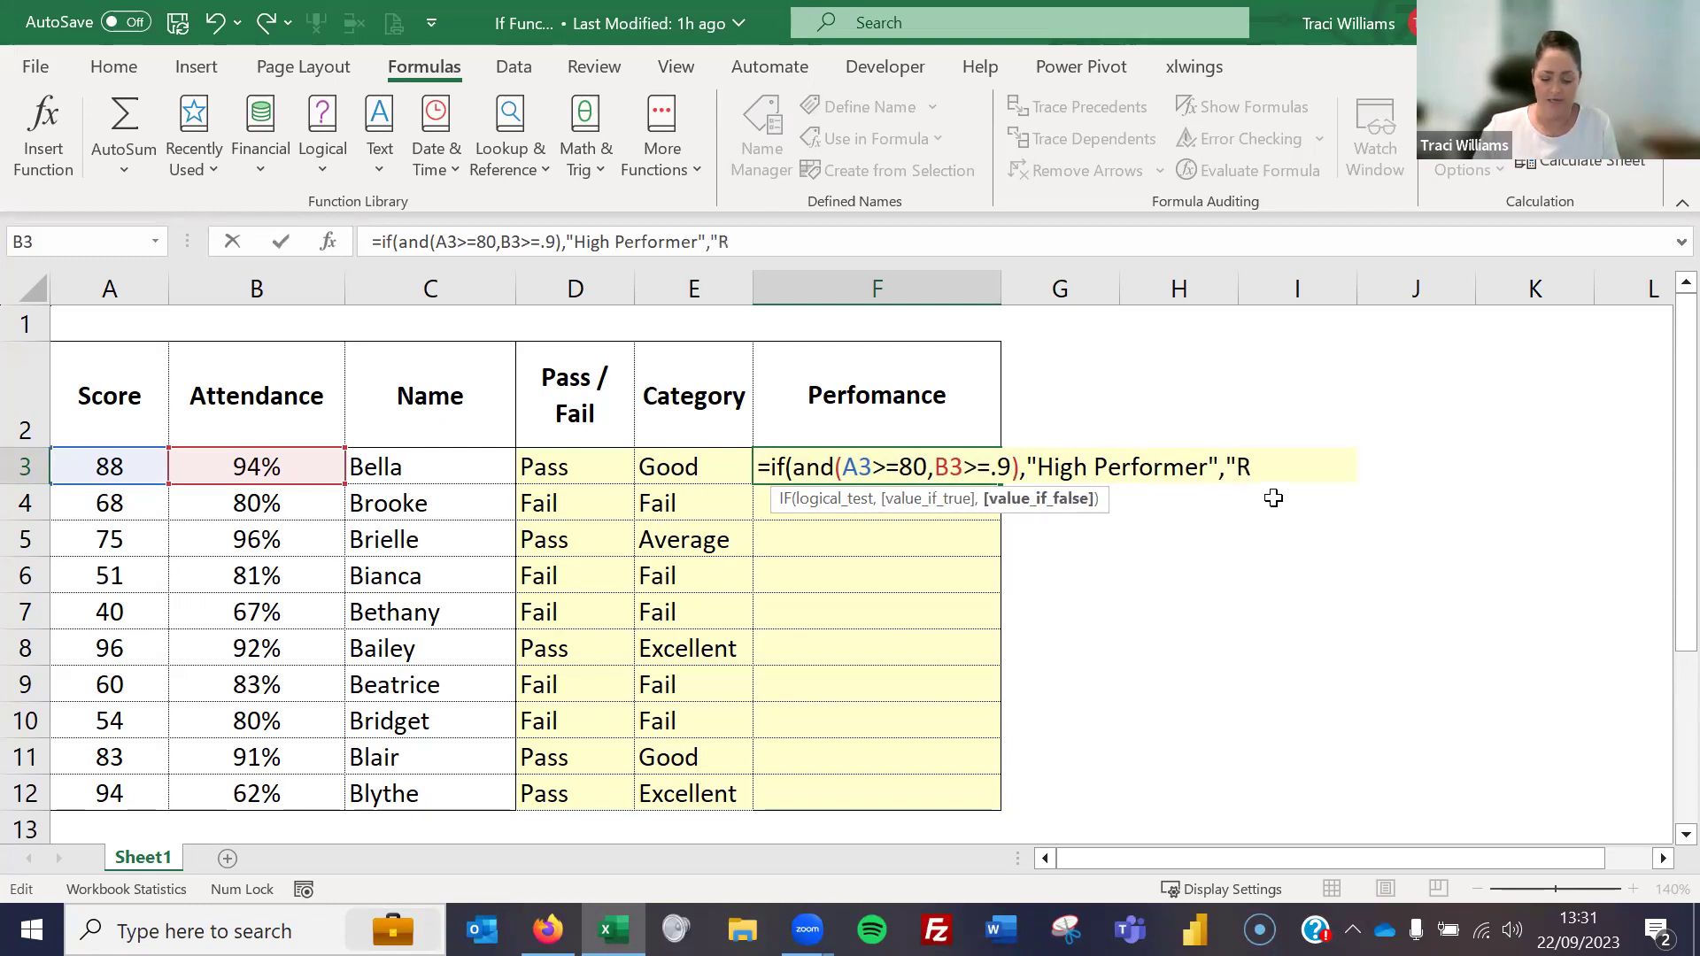
text(egular P)
text(erformer")
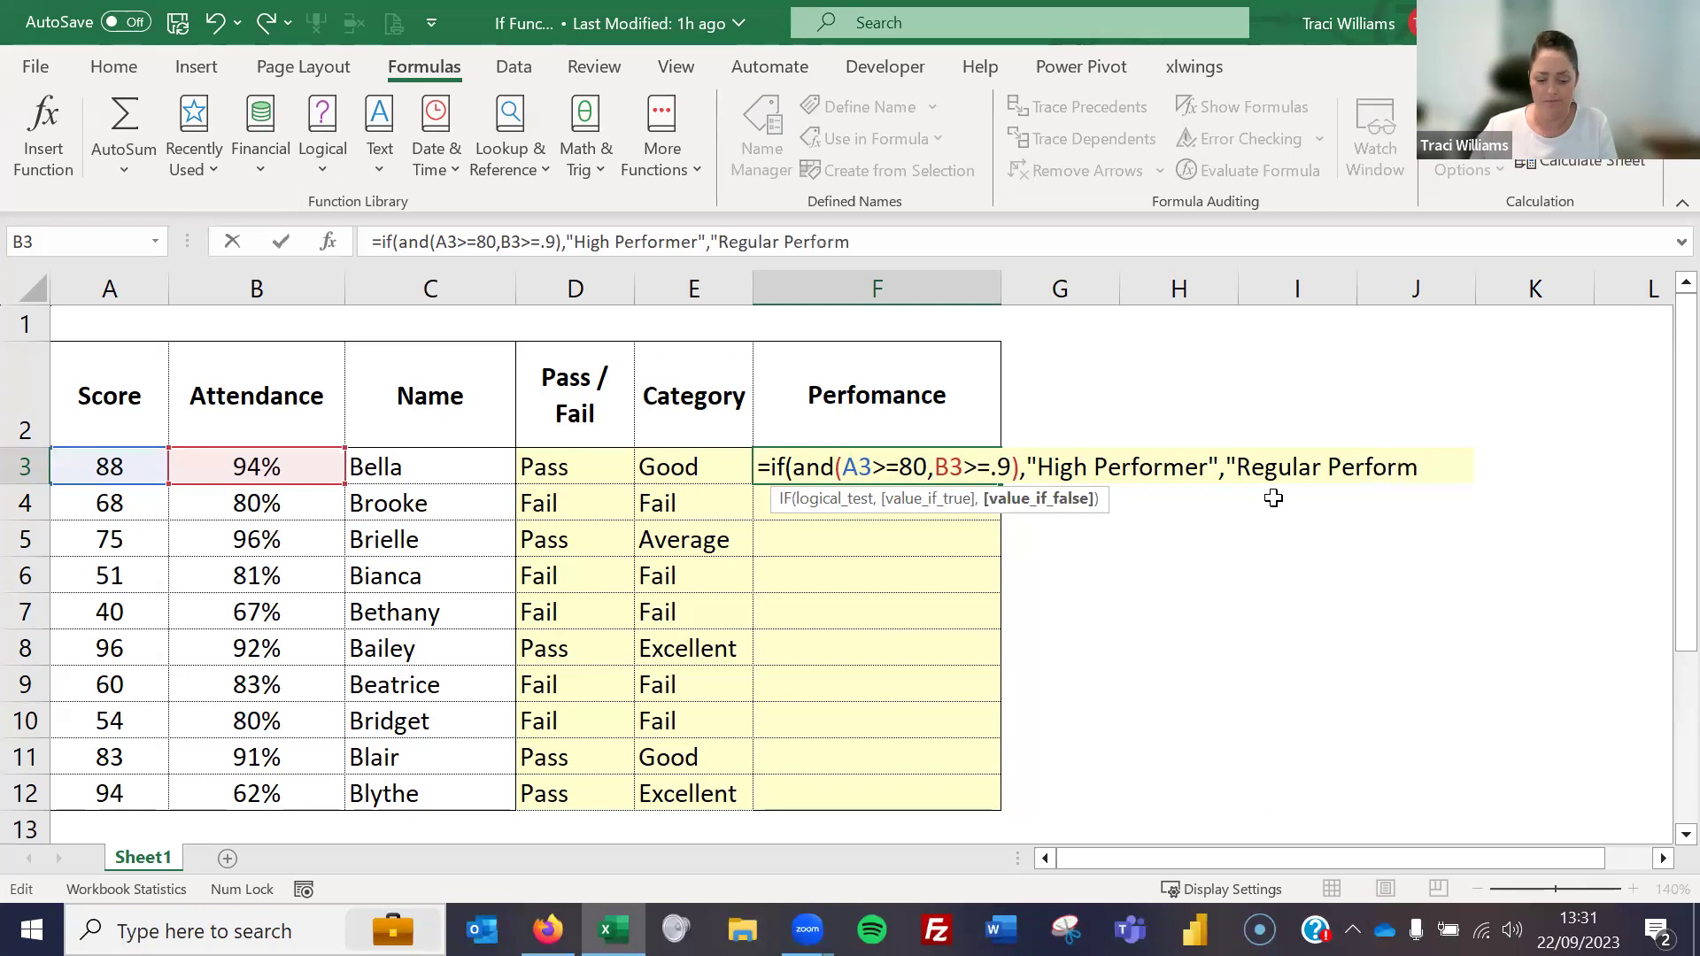
text())
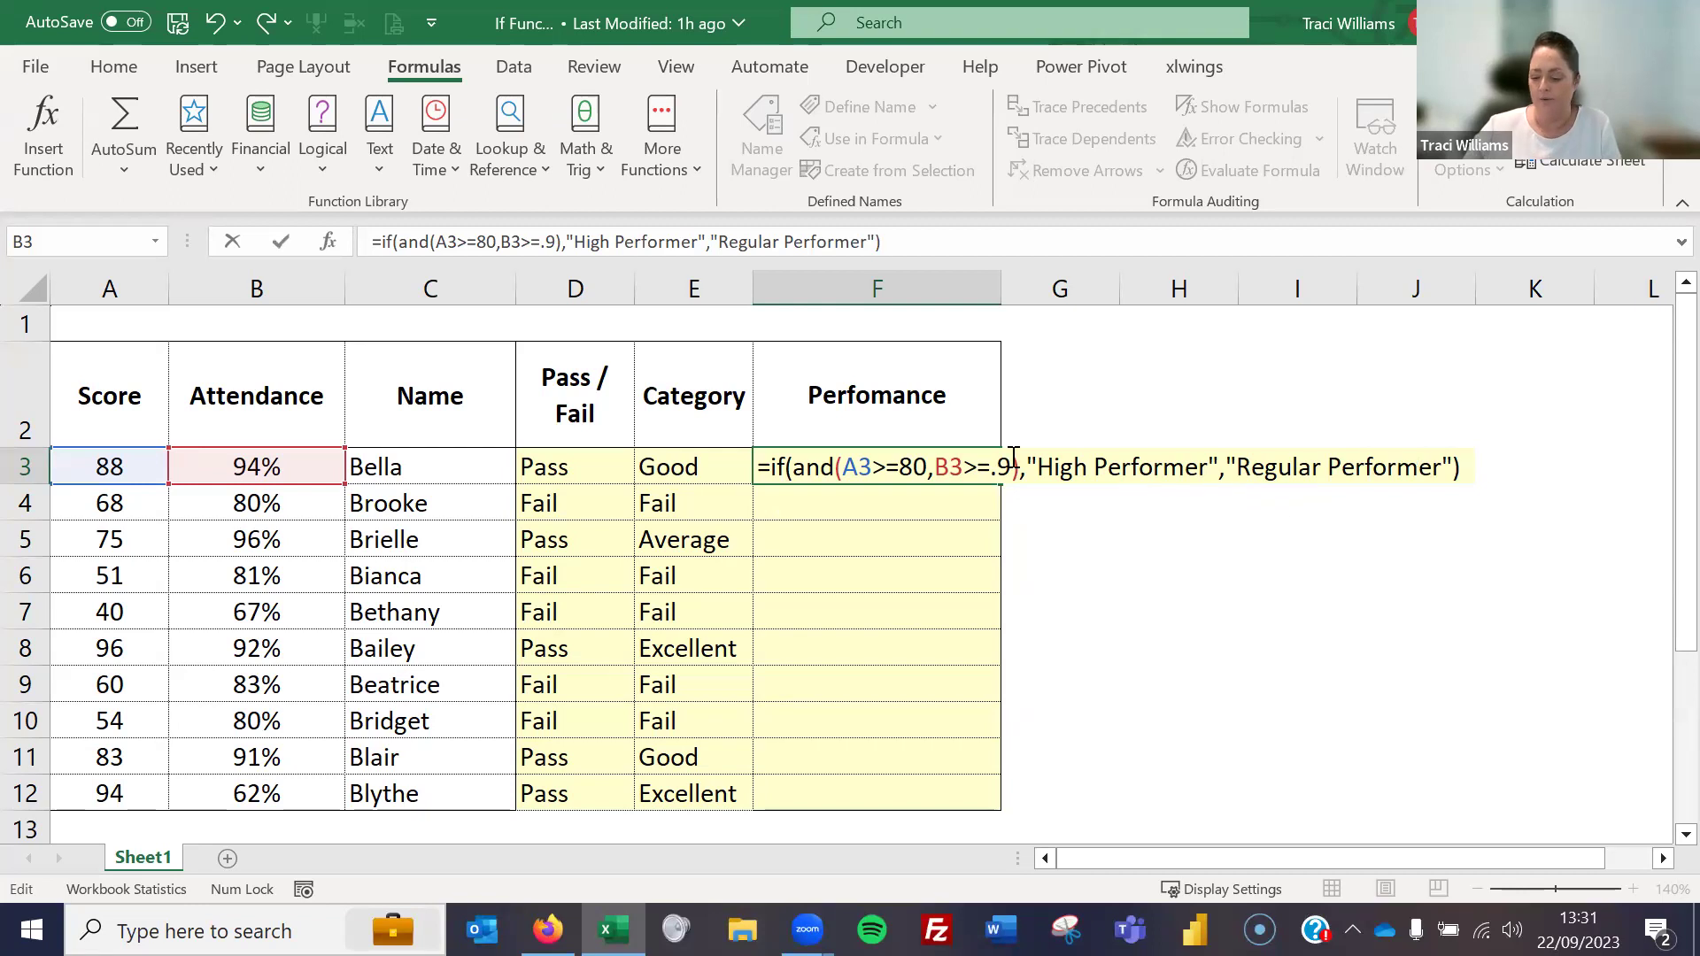
key(Return)
Check the formula and result in F3 against the score in A3 and the attendance in B3
click(873, 461)
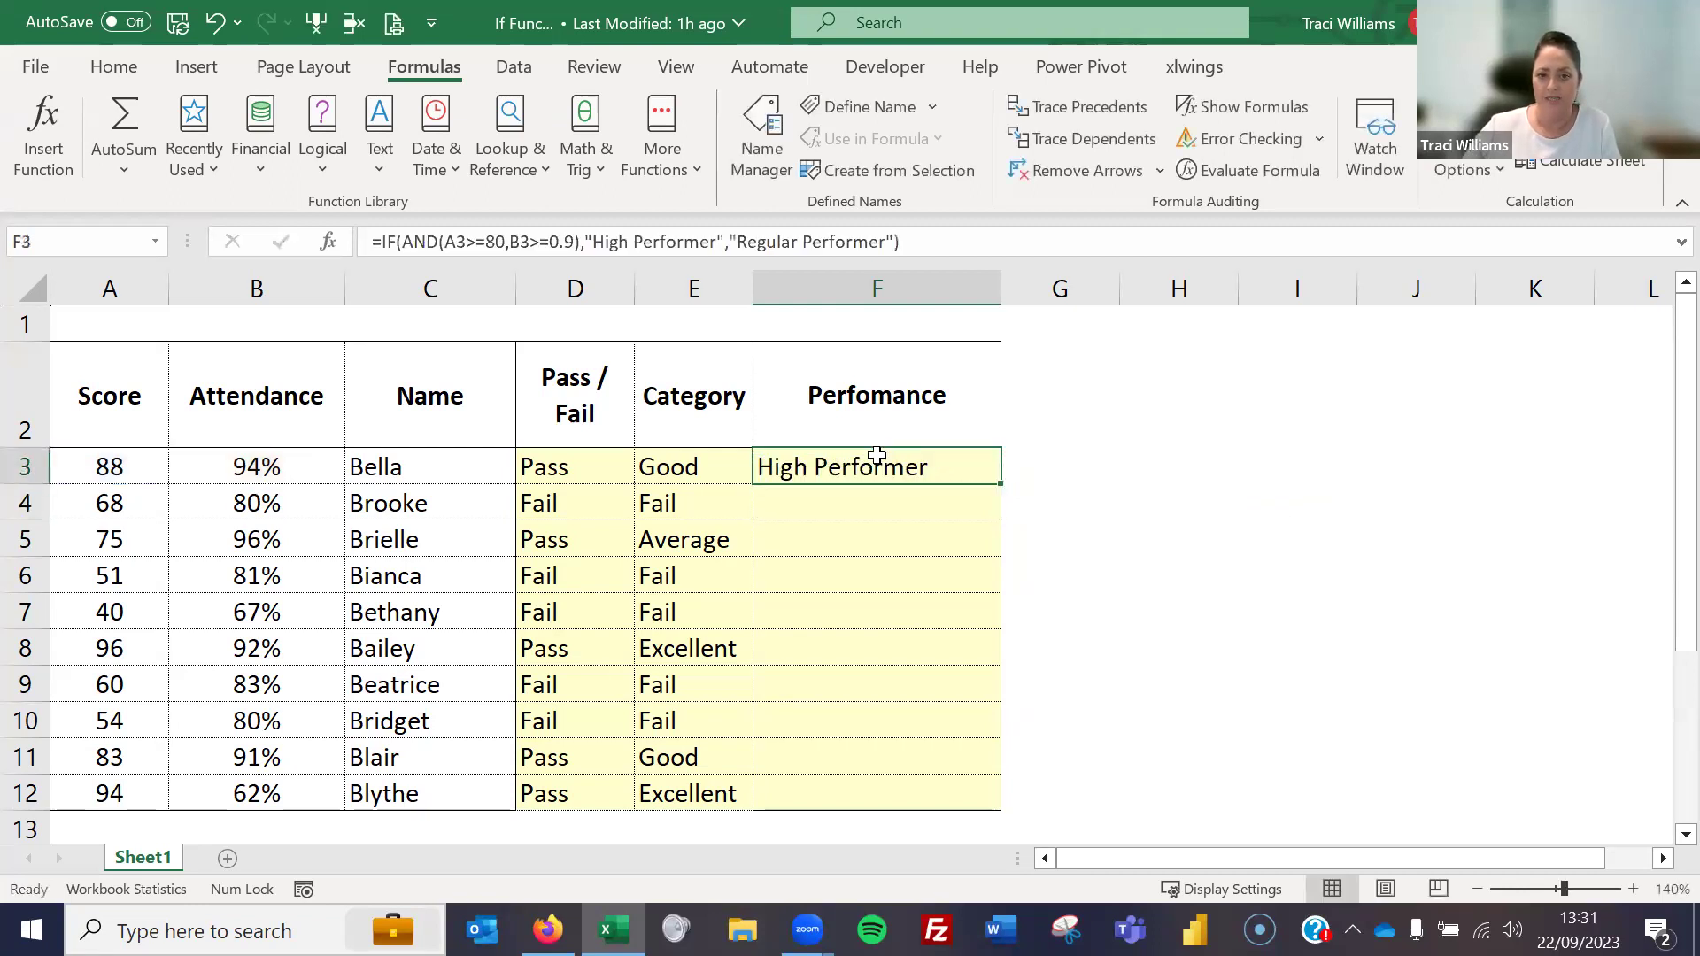
click(114, 471)
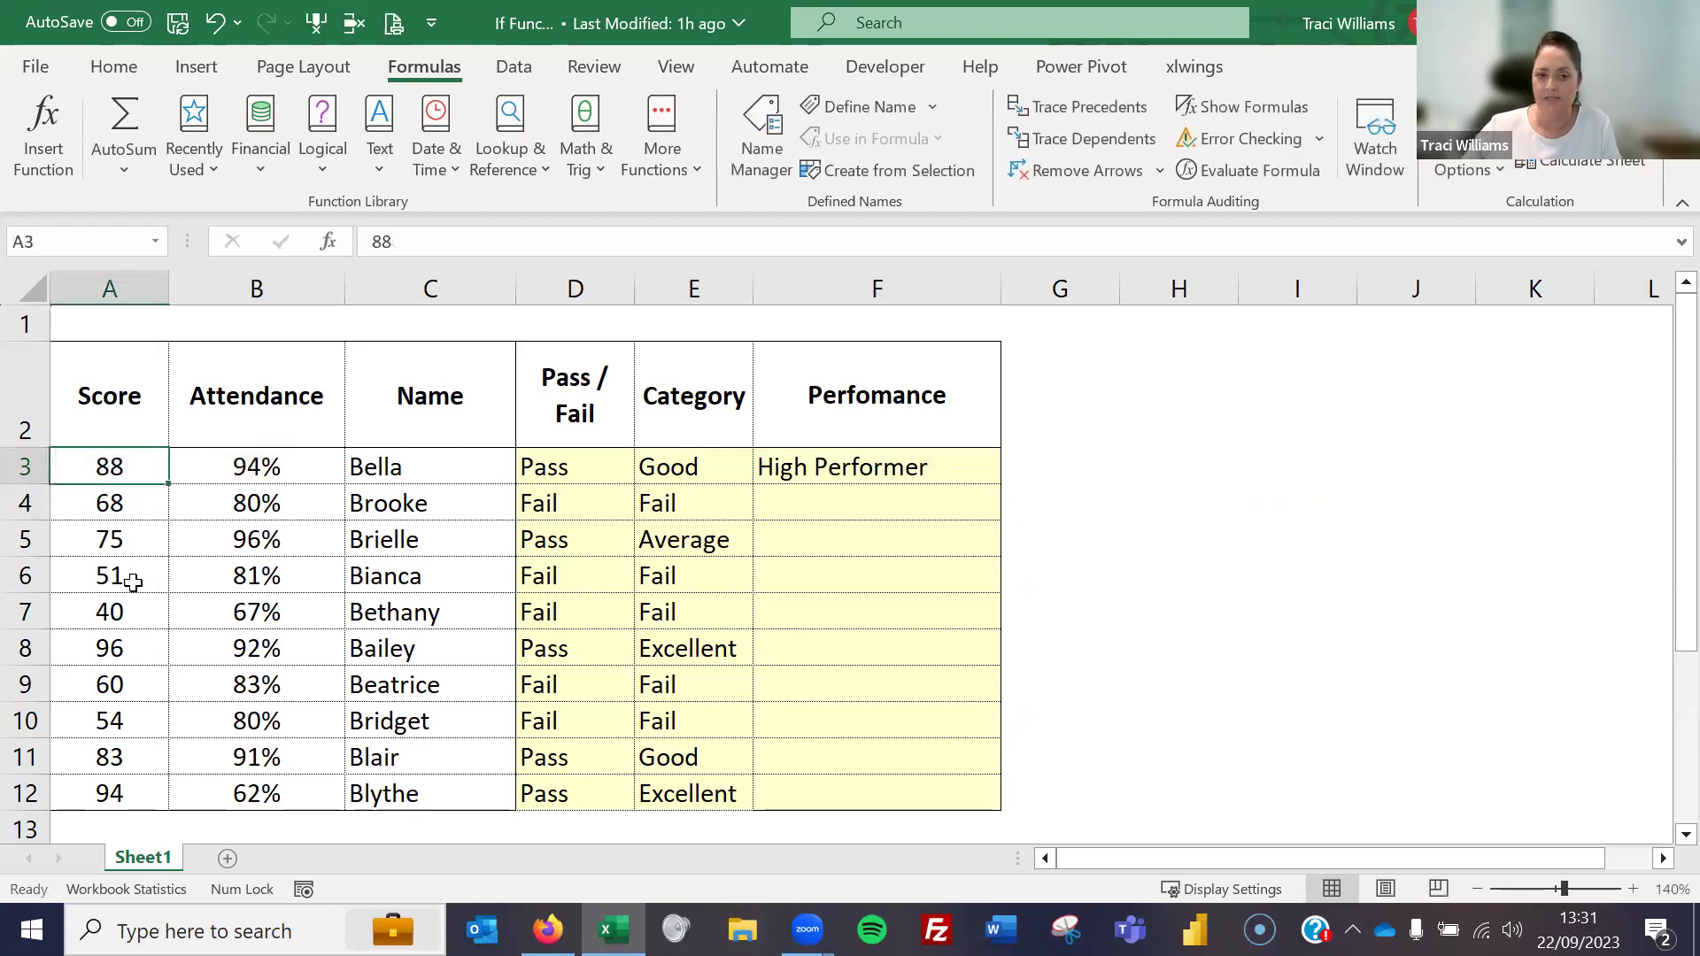
click(268, 483)
click(937, 467)
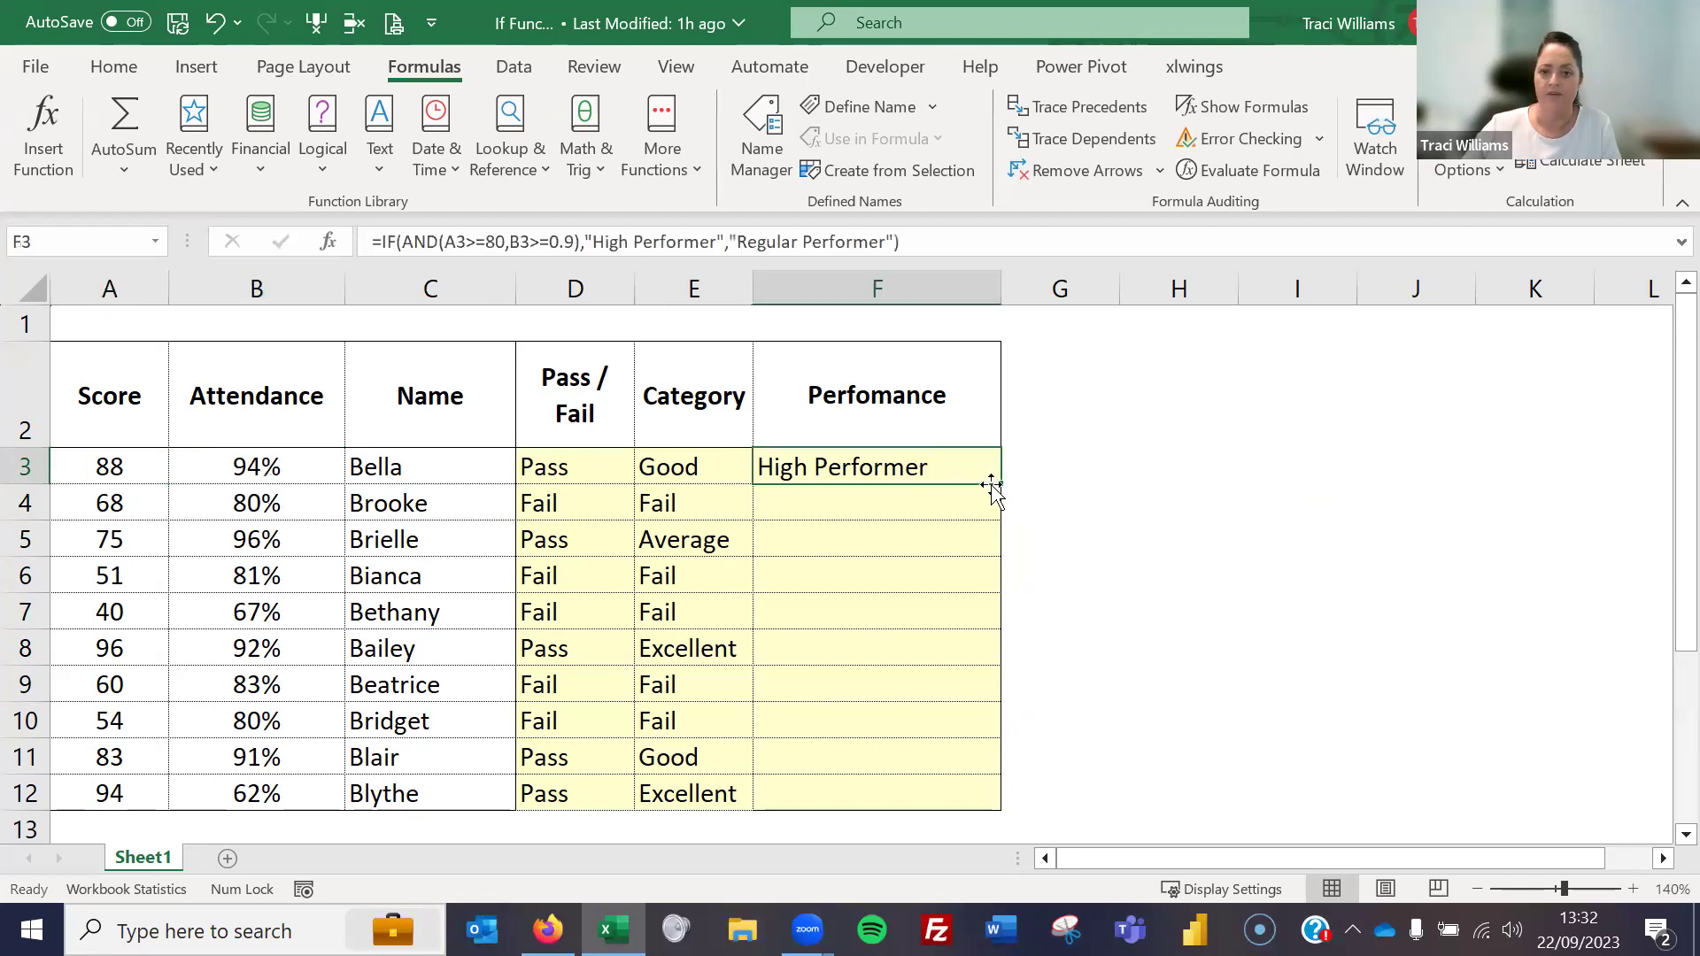
Fill the F3 formula down to F12 and check row 4's performance against its score and attendance
double_click(993, 483)
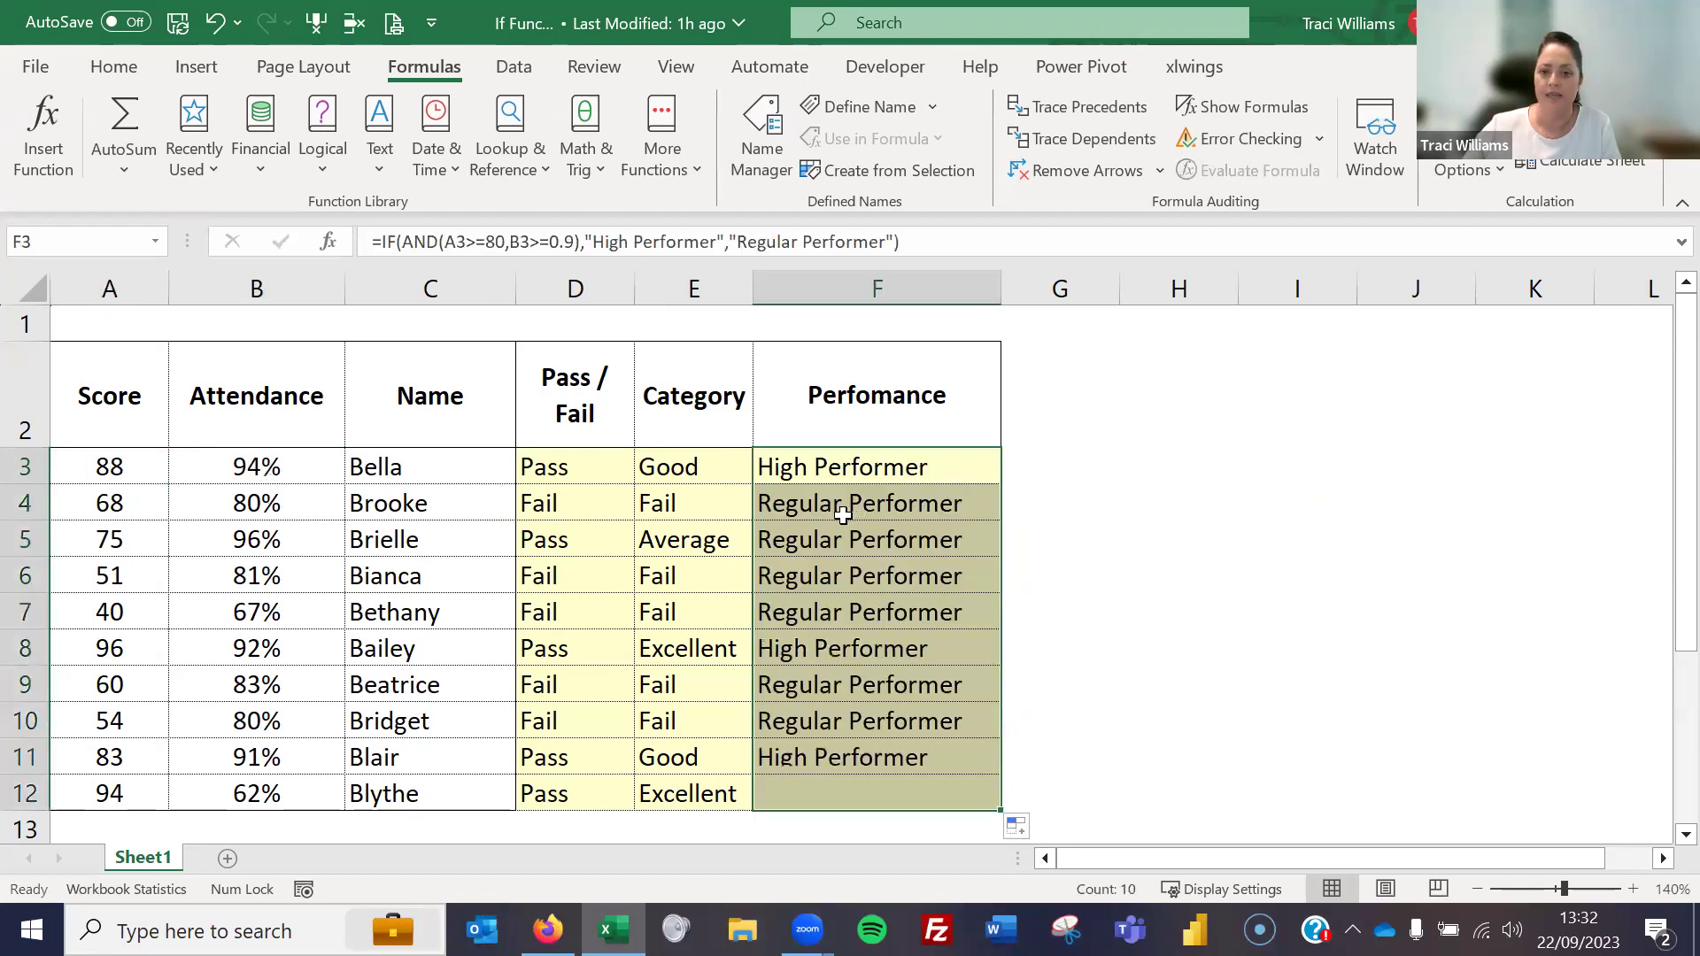
click(828, 501)
click(131, 500)
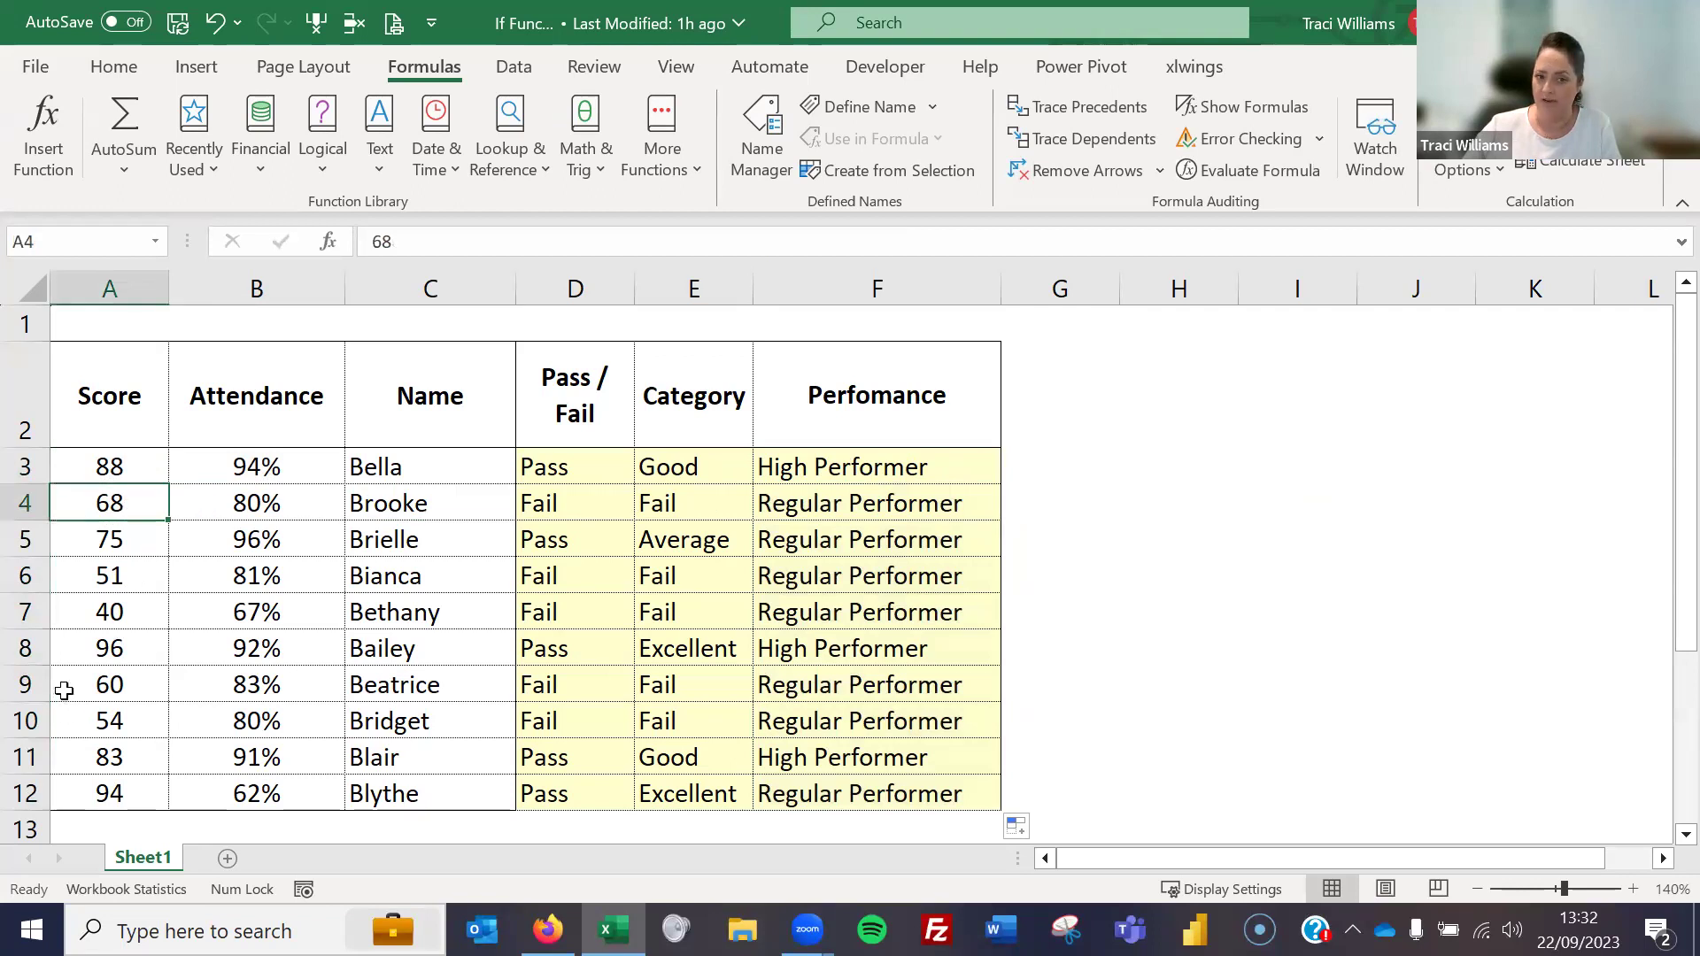
click(288, 496)
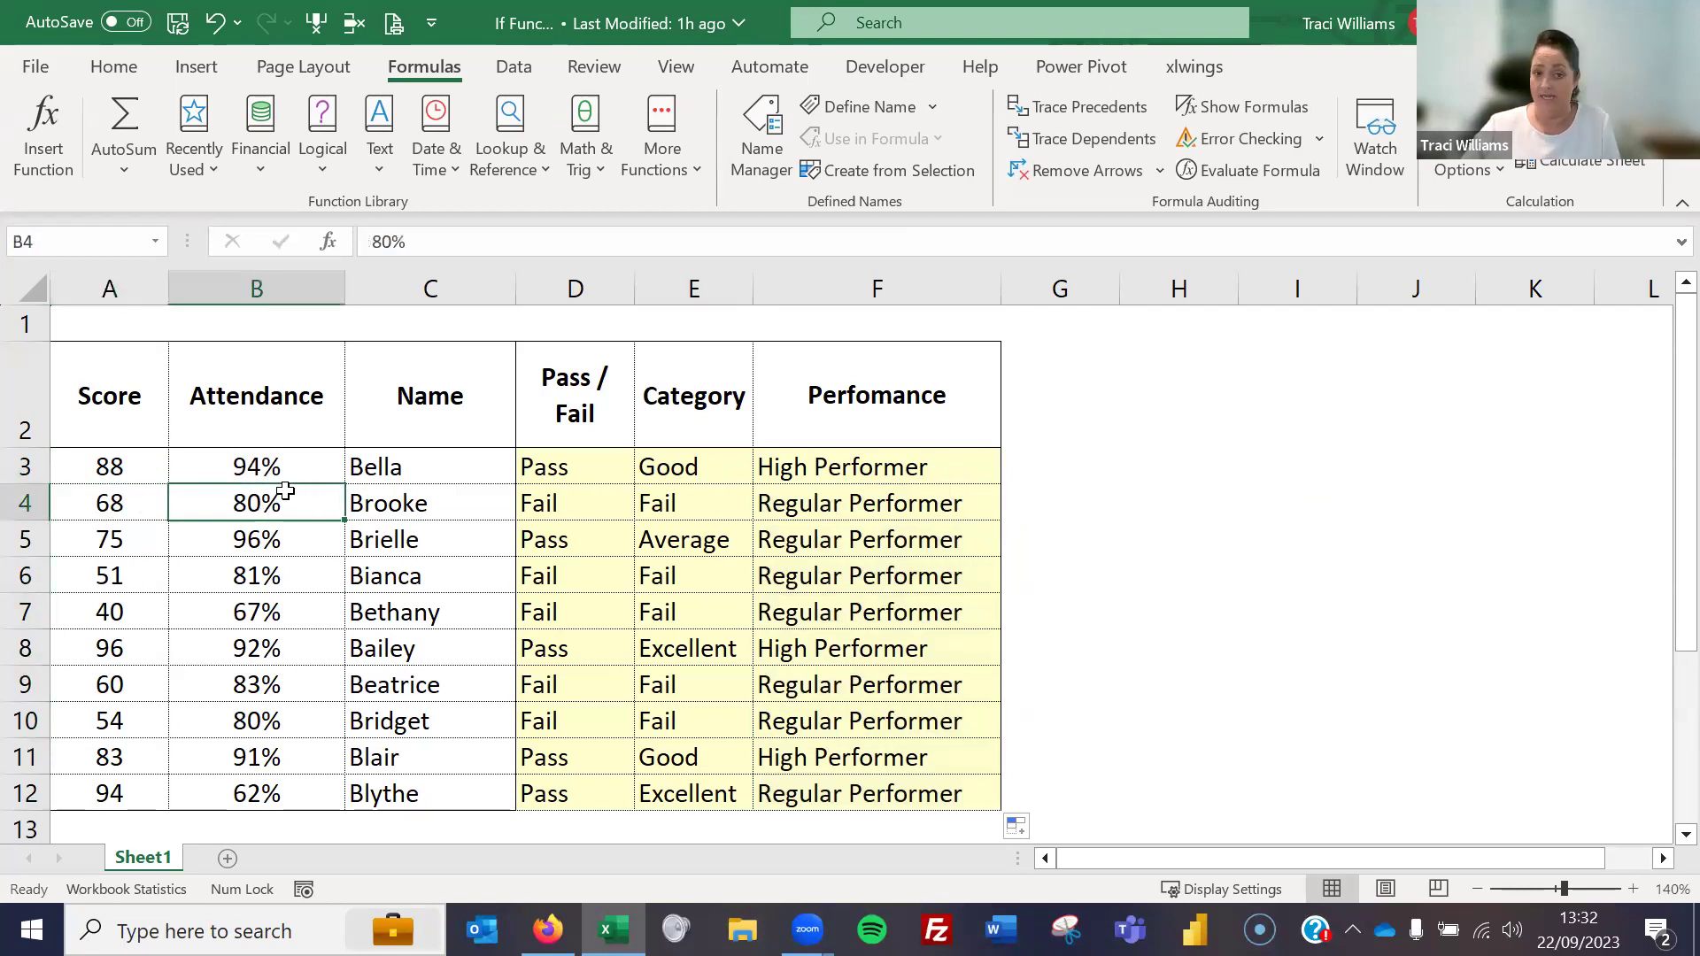
Check the performance results in F5 and F8 against the scores and attendance in their rows
click(253, 539)
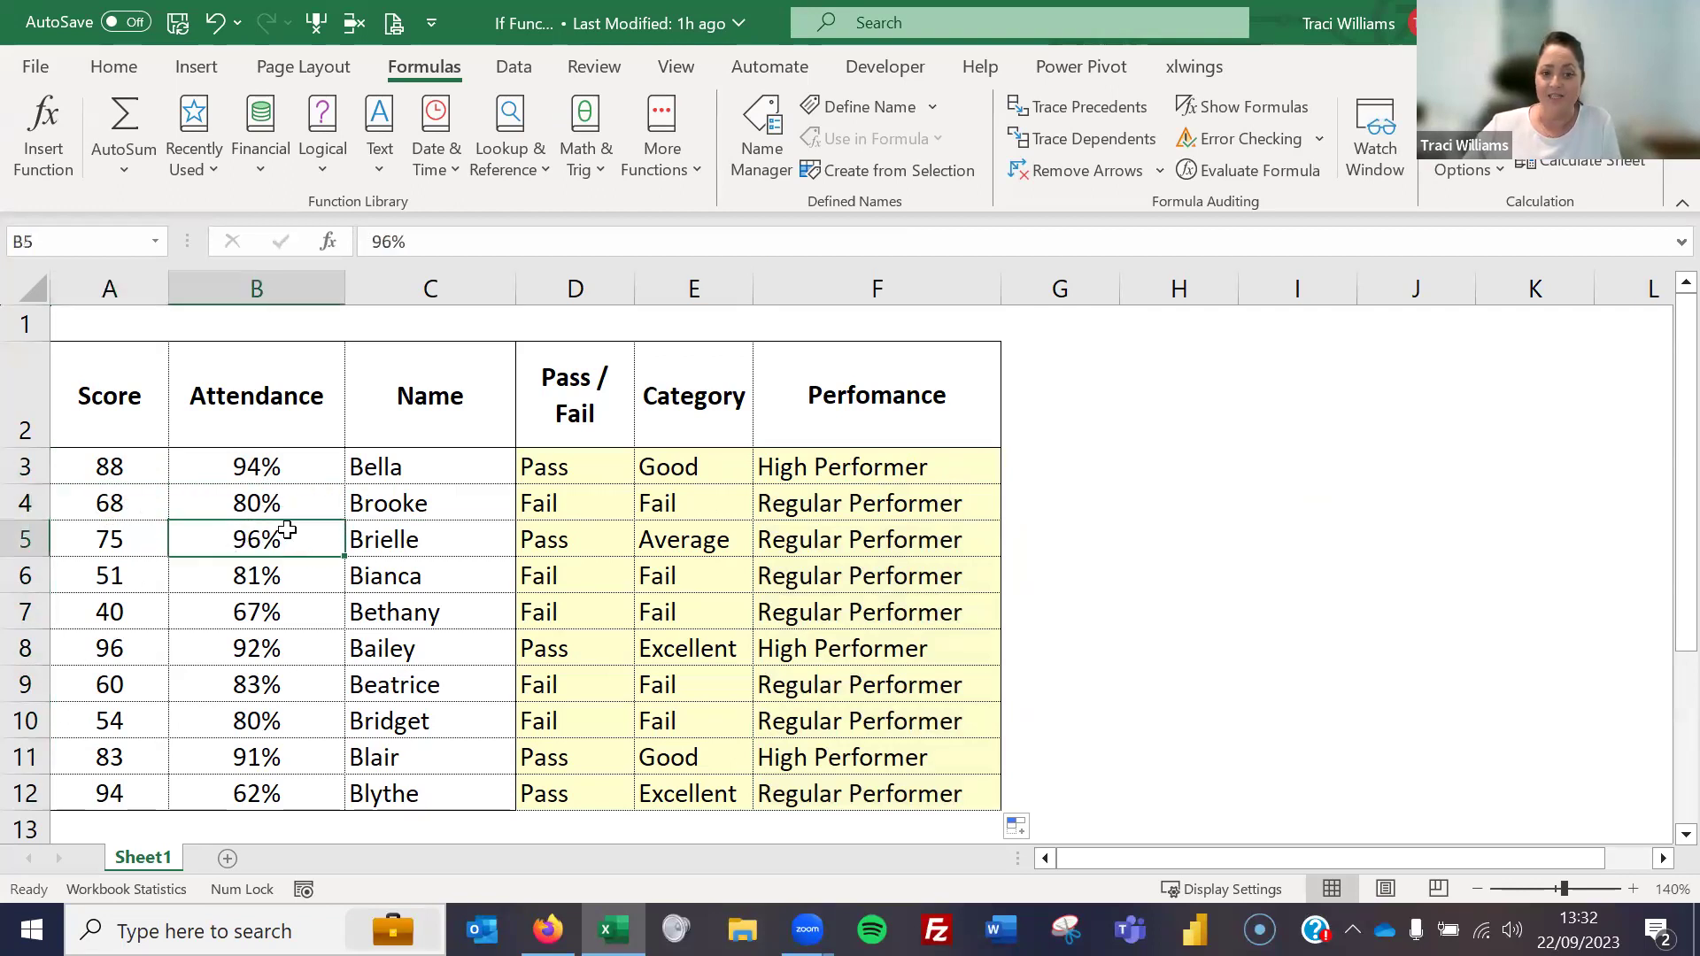
click(112, 537)
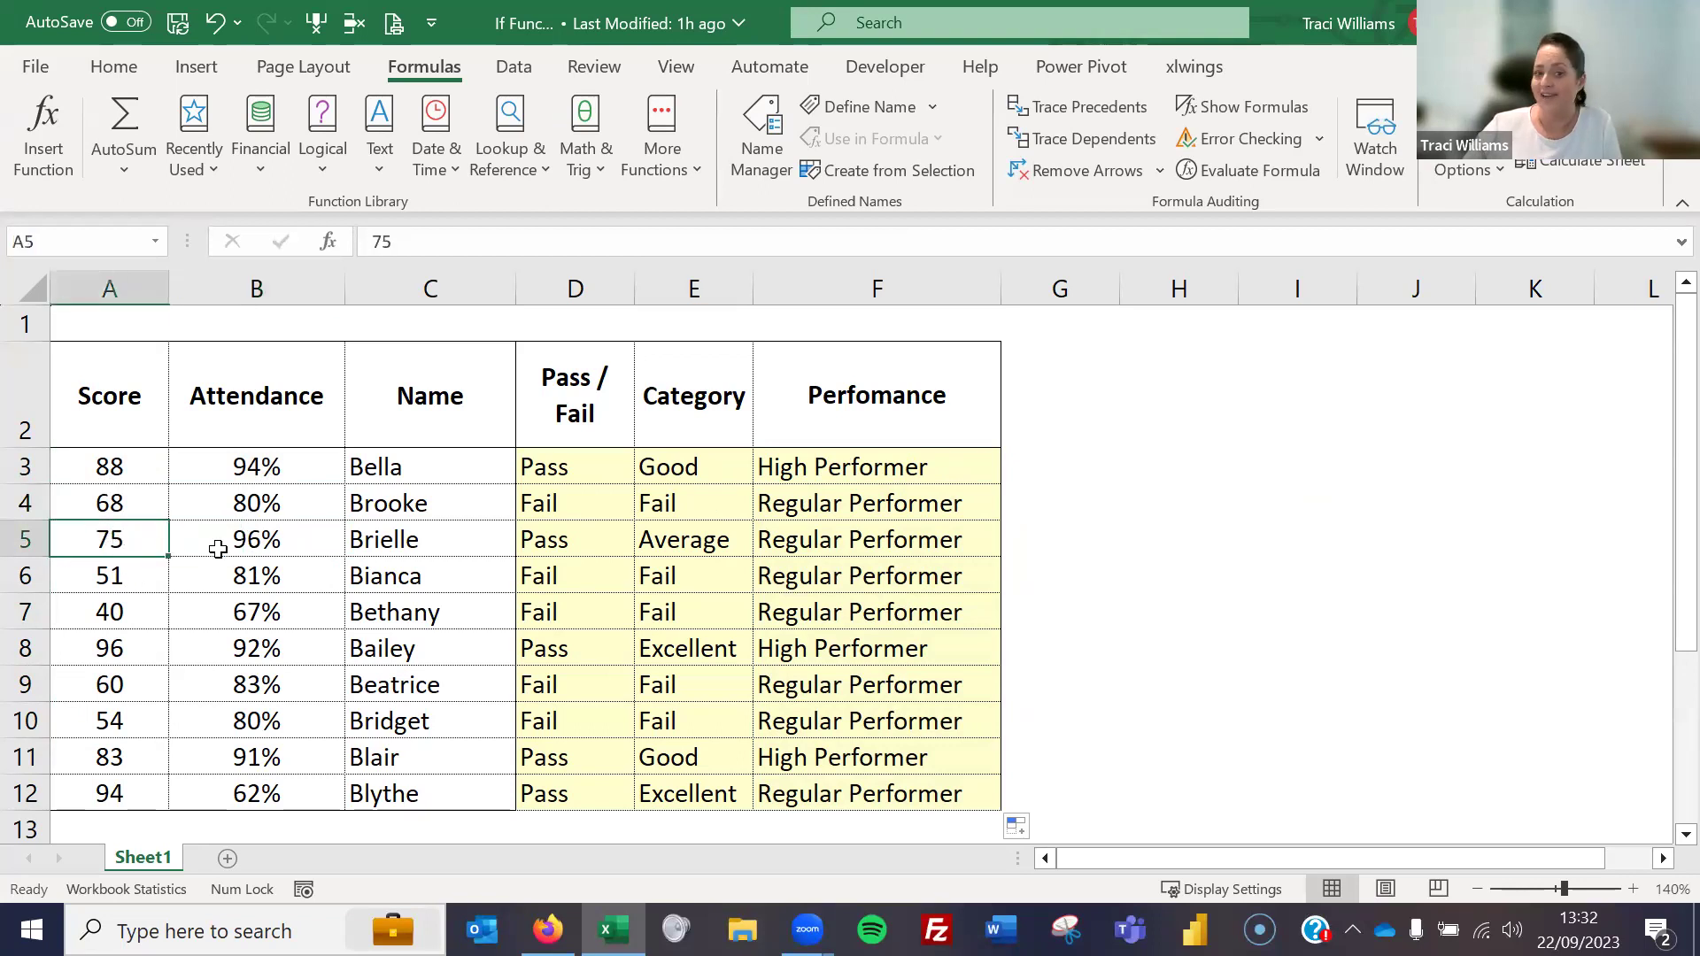
click(884, 535)
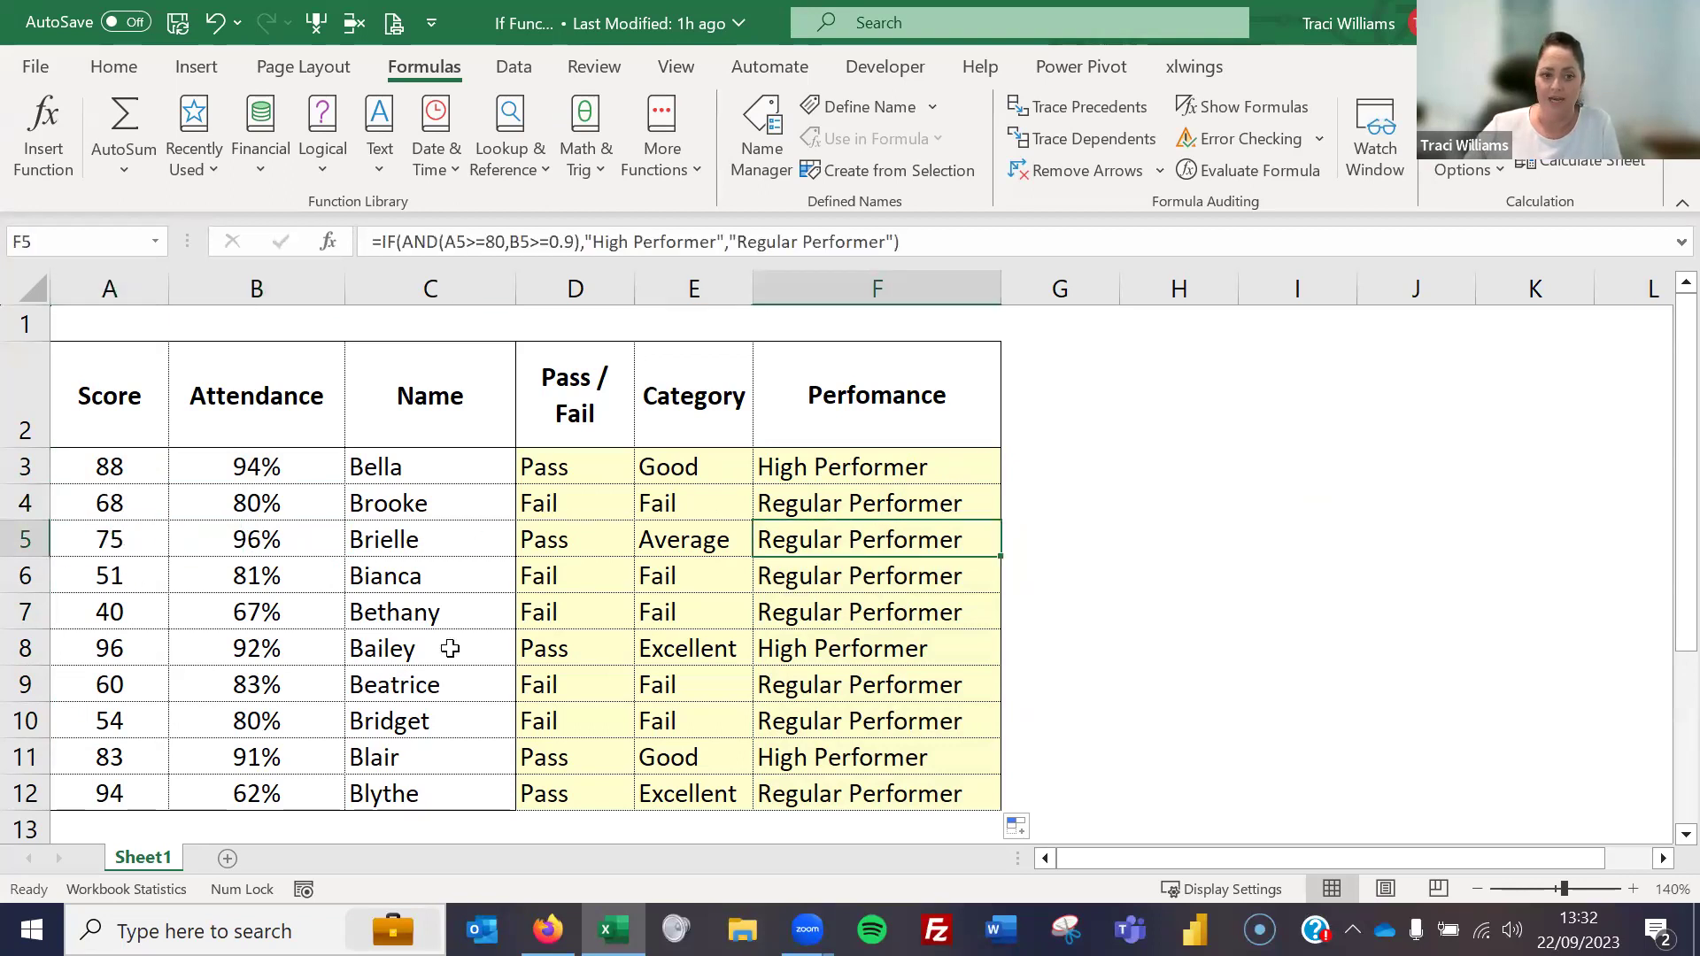
click(133, 649)
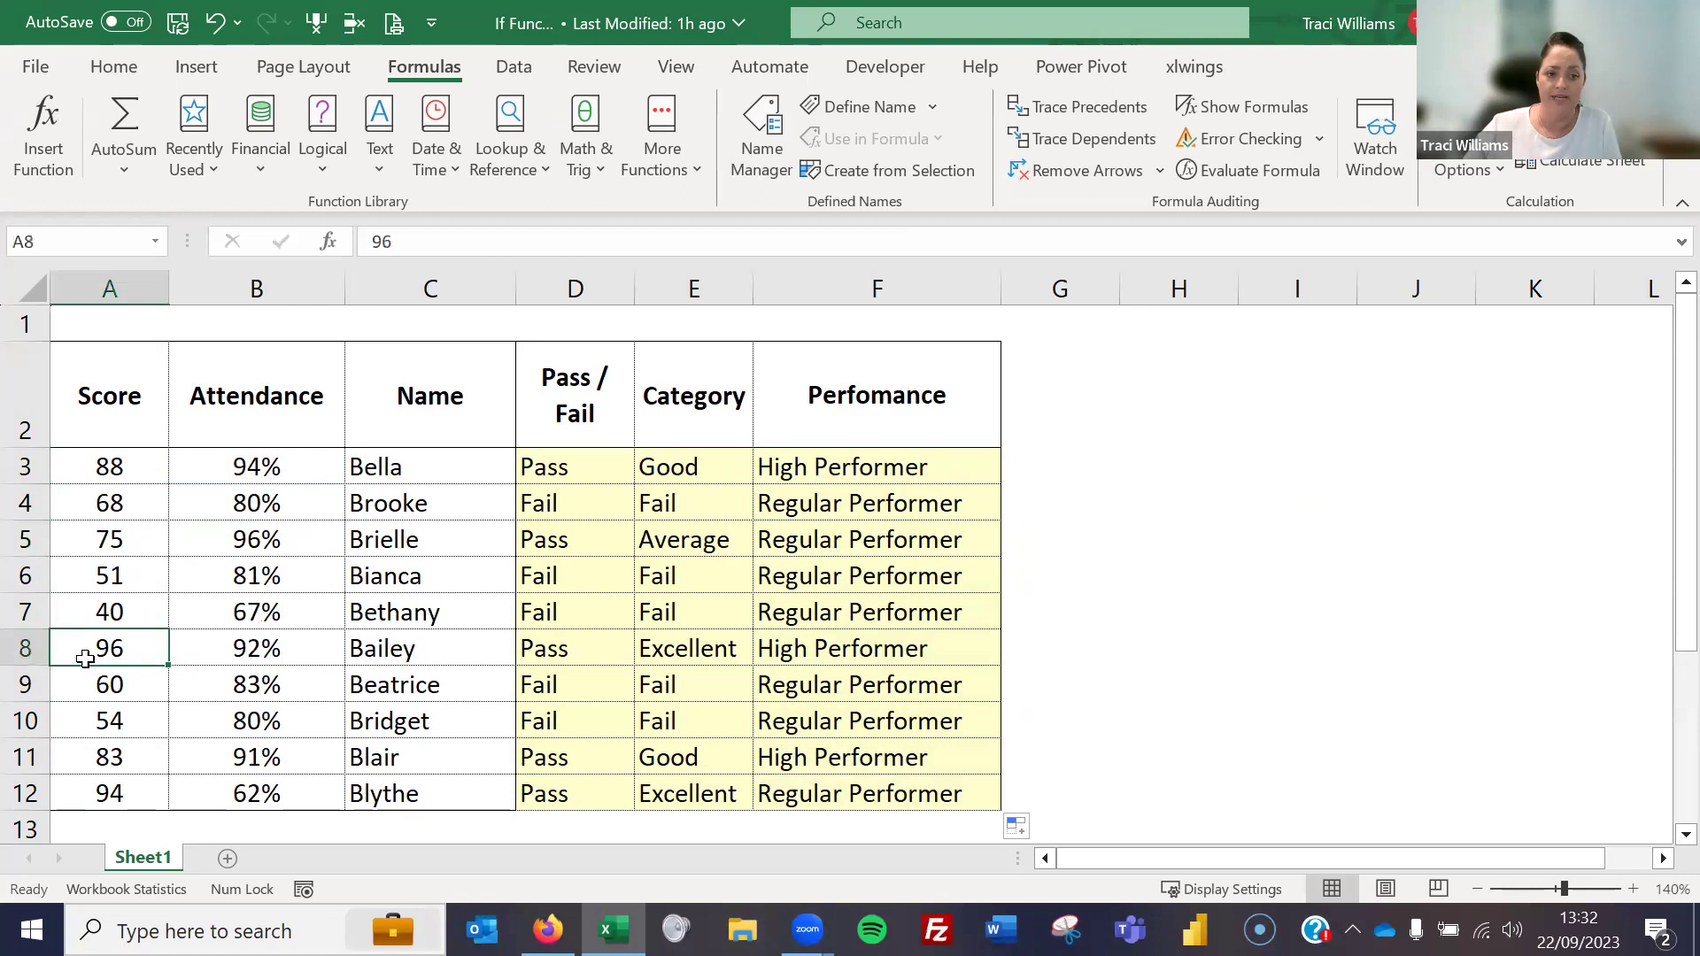
click(228, 646)
click(890, 661)
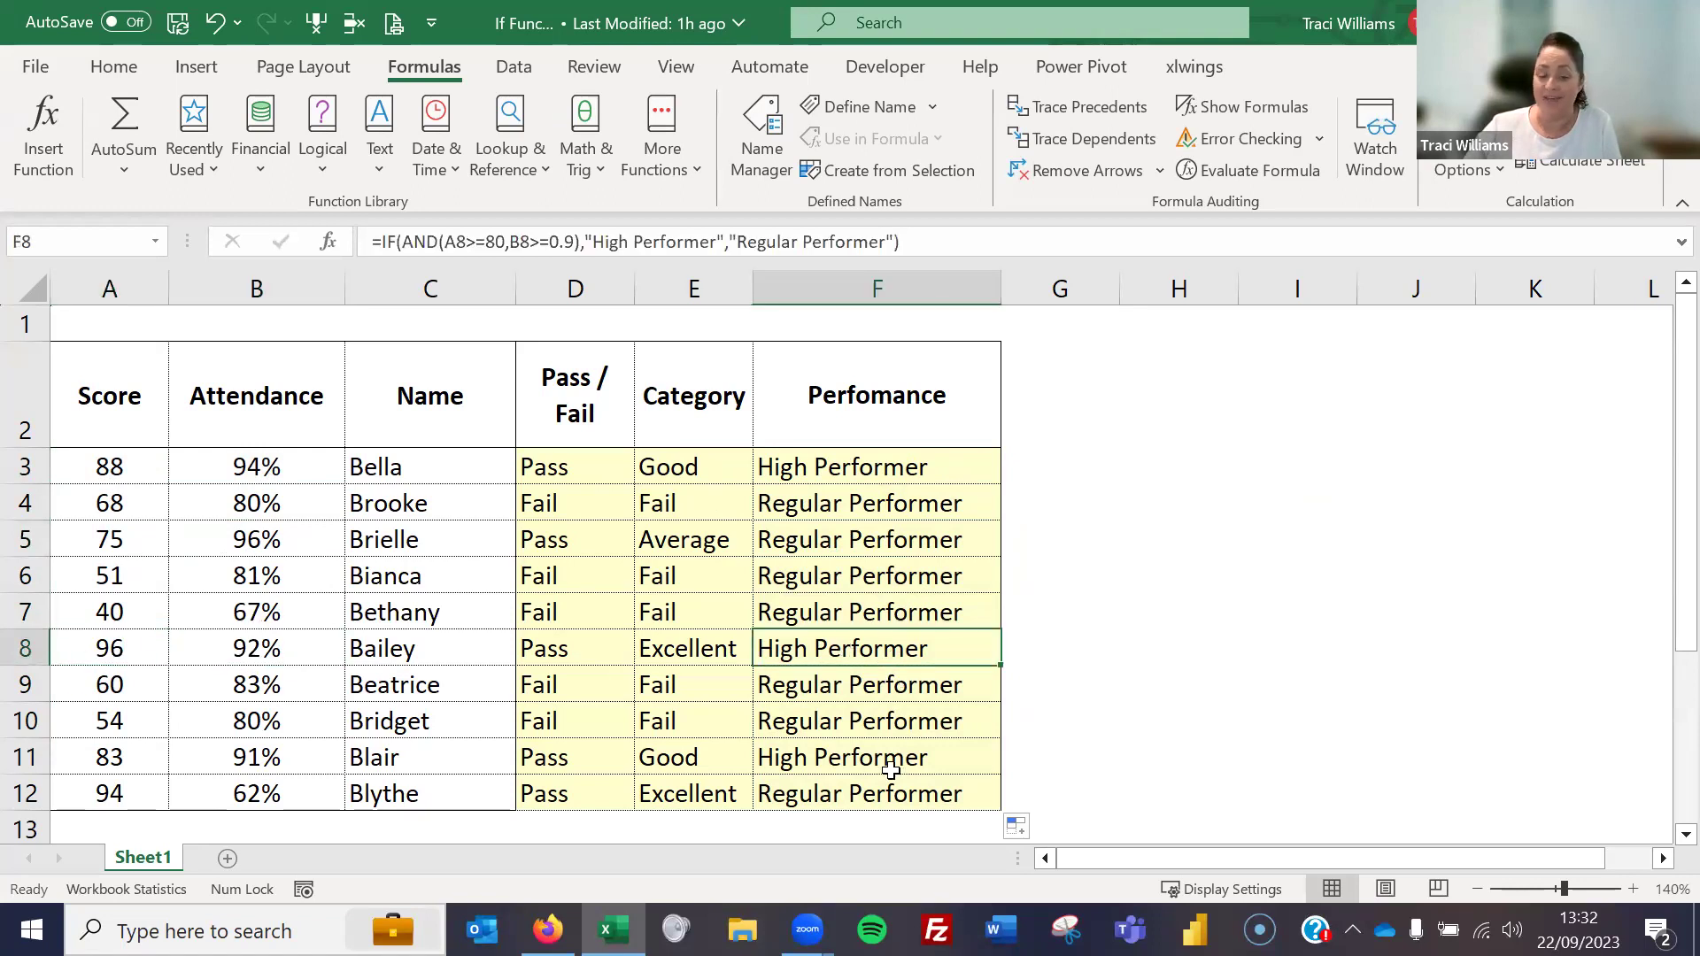
Evaluate A3>=80, B3>=0.9 and the whole AND test within the F3 formula, leaving the formula as it is
click(792, 462)
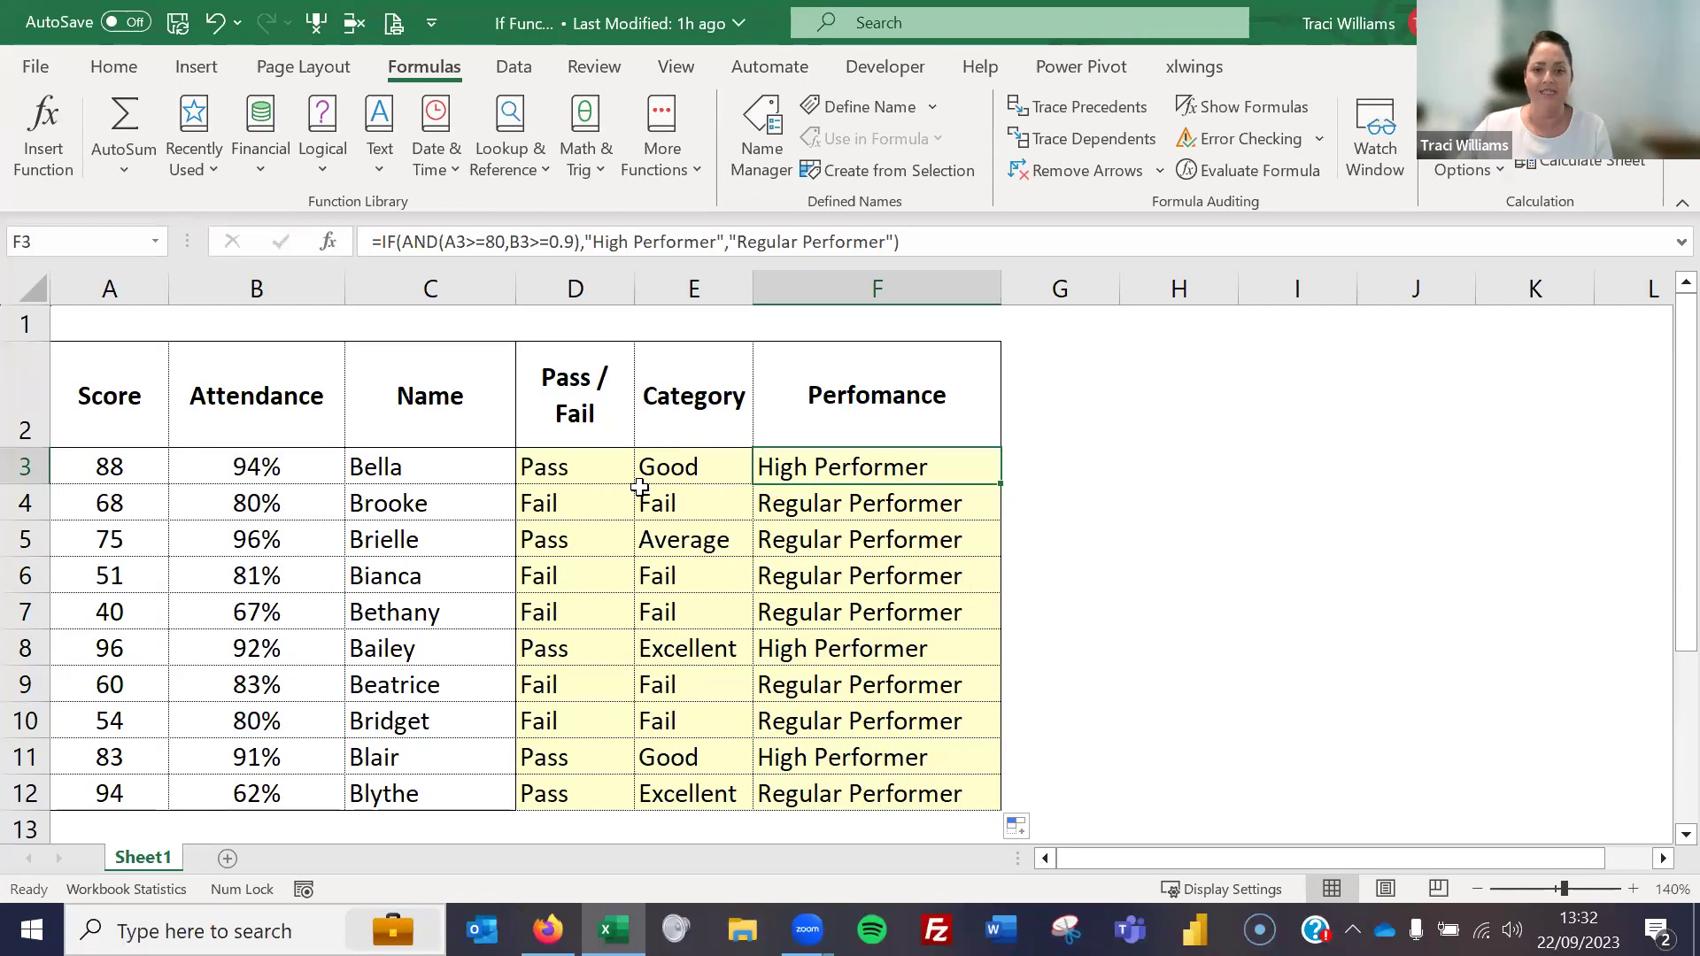
key(F2)
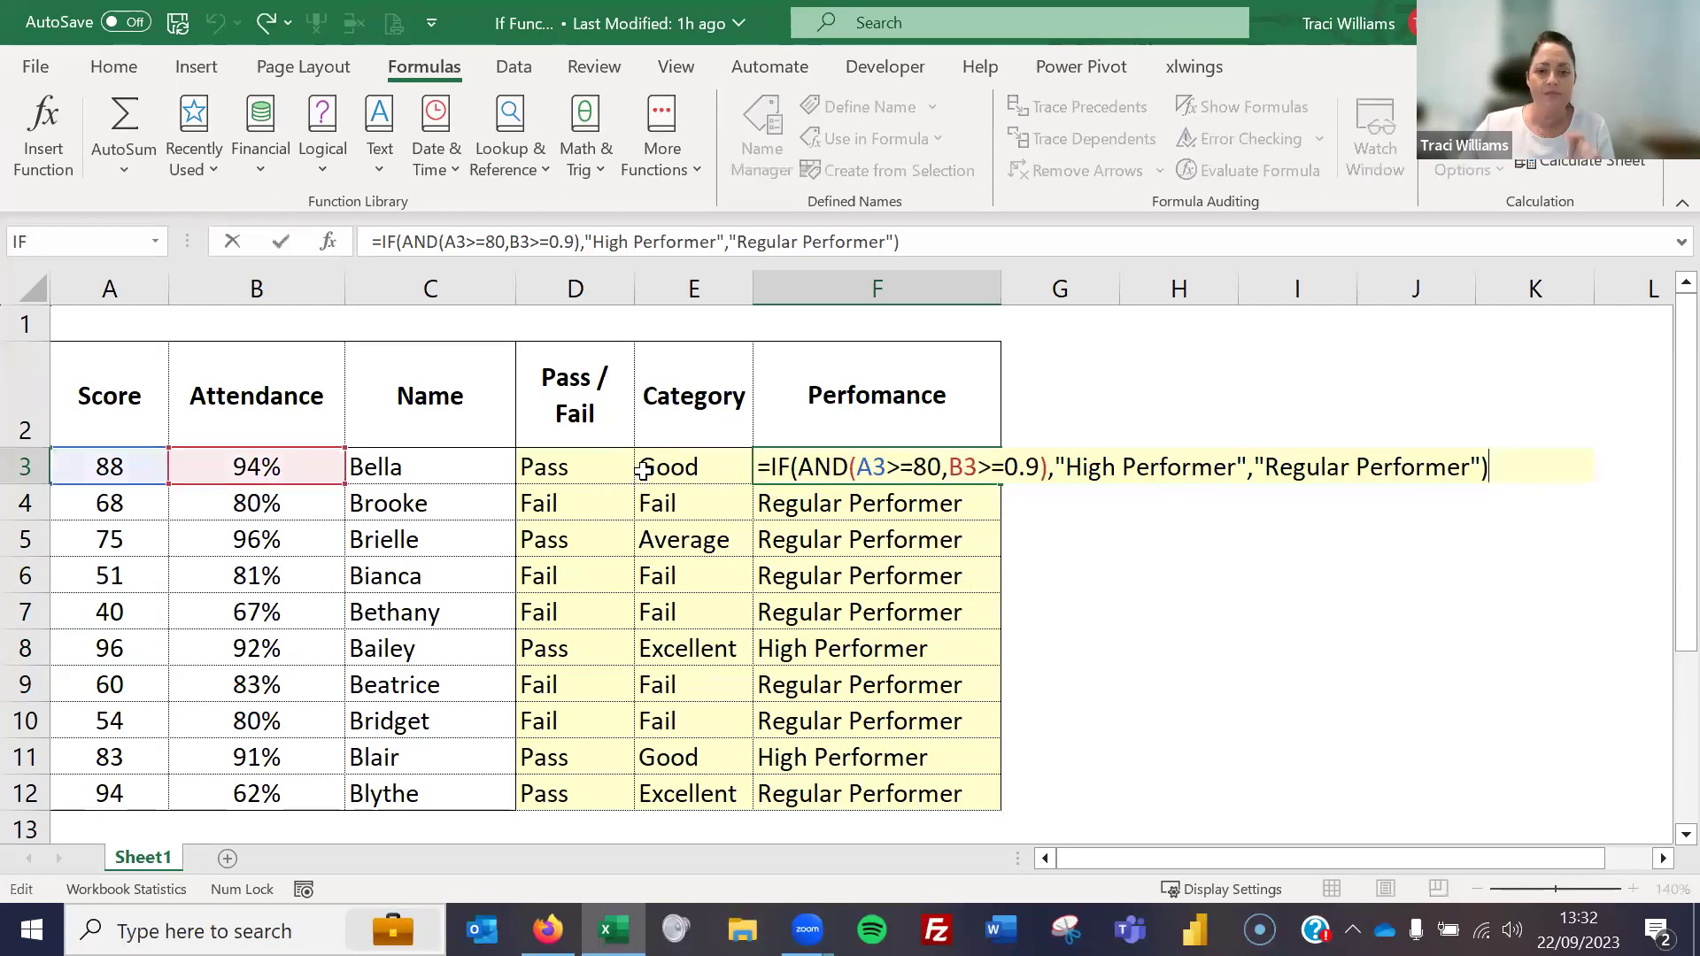
click(871, 467)
drag(916, 467, 1043, 466)
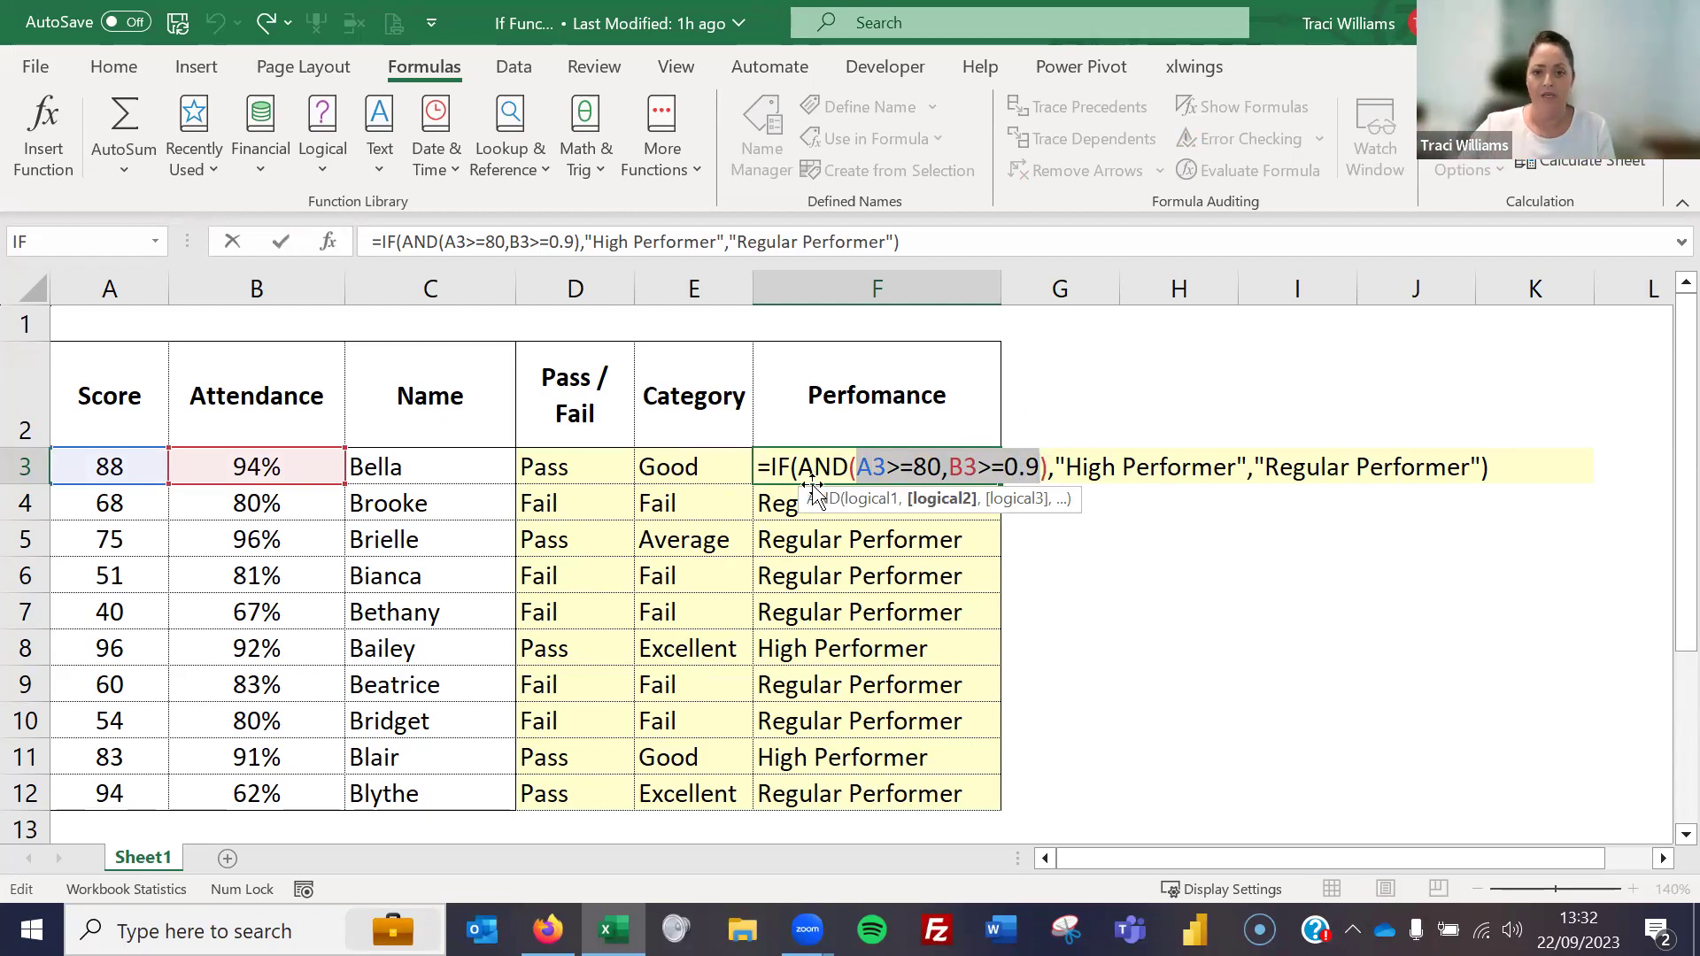
click(878, 463)
drag(879, 462, 937, 456)
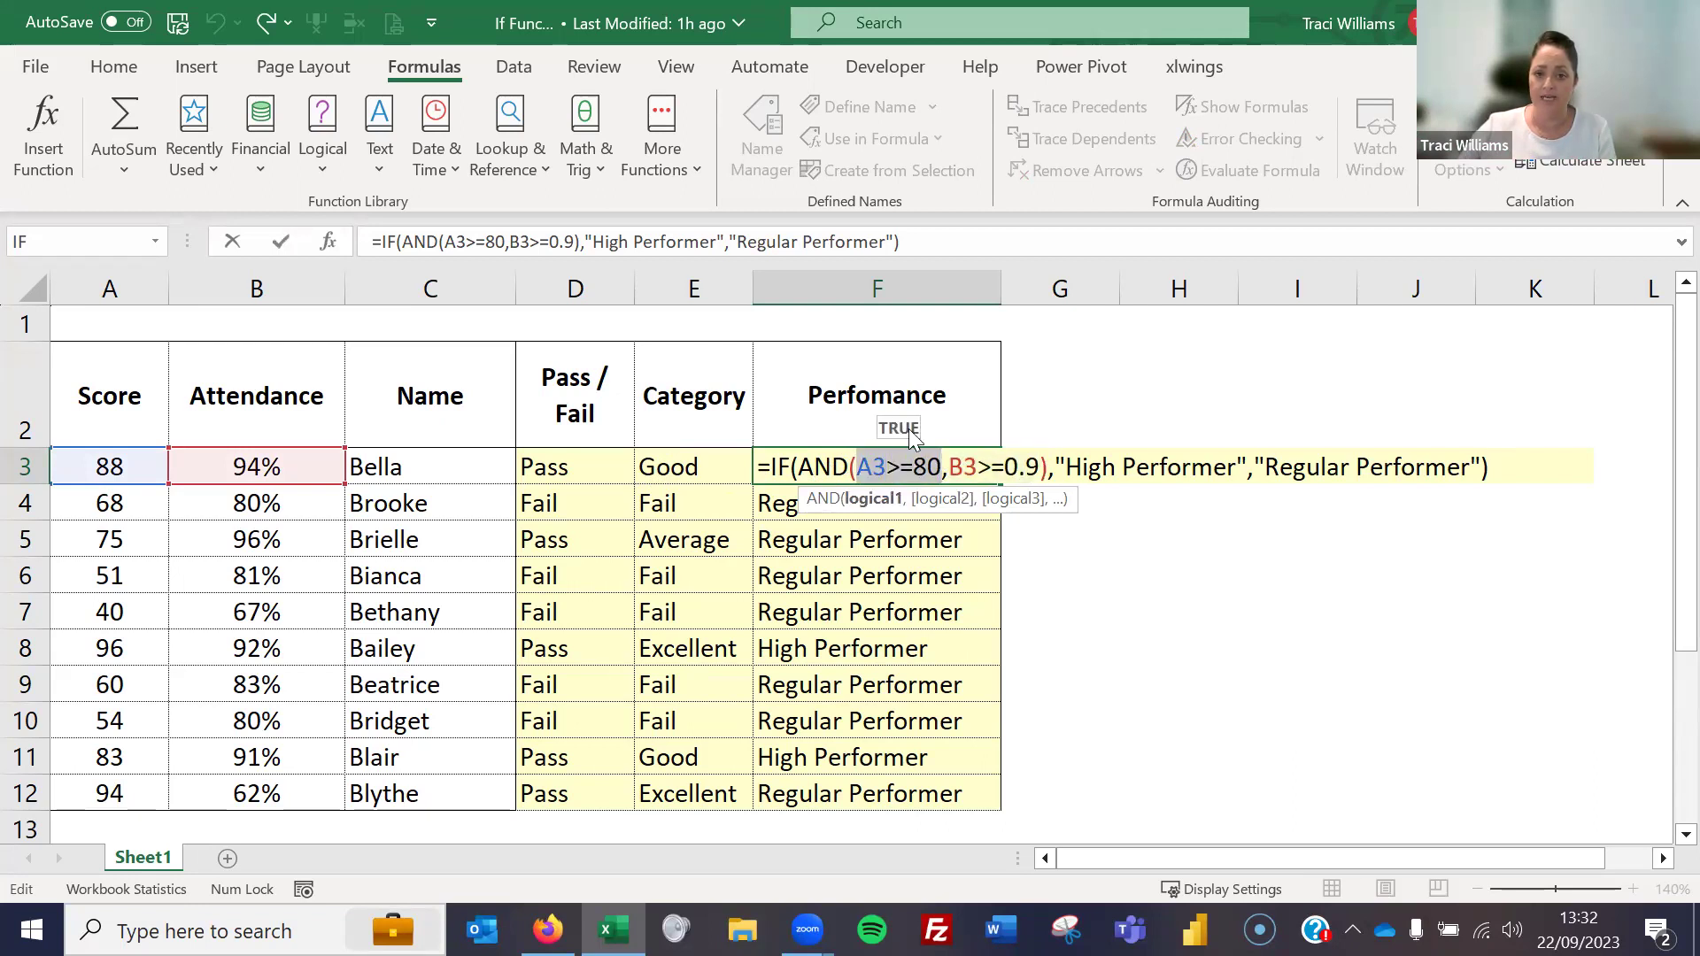
click(963, 463)
drag(949, 463, 1037, 461)
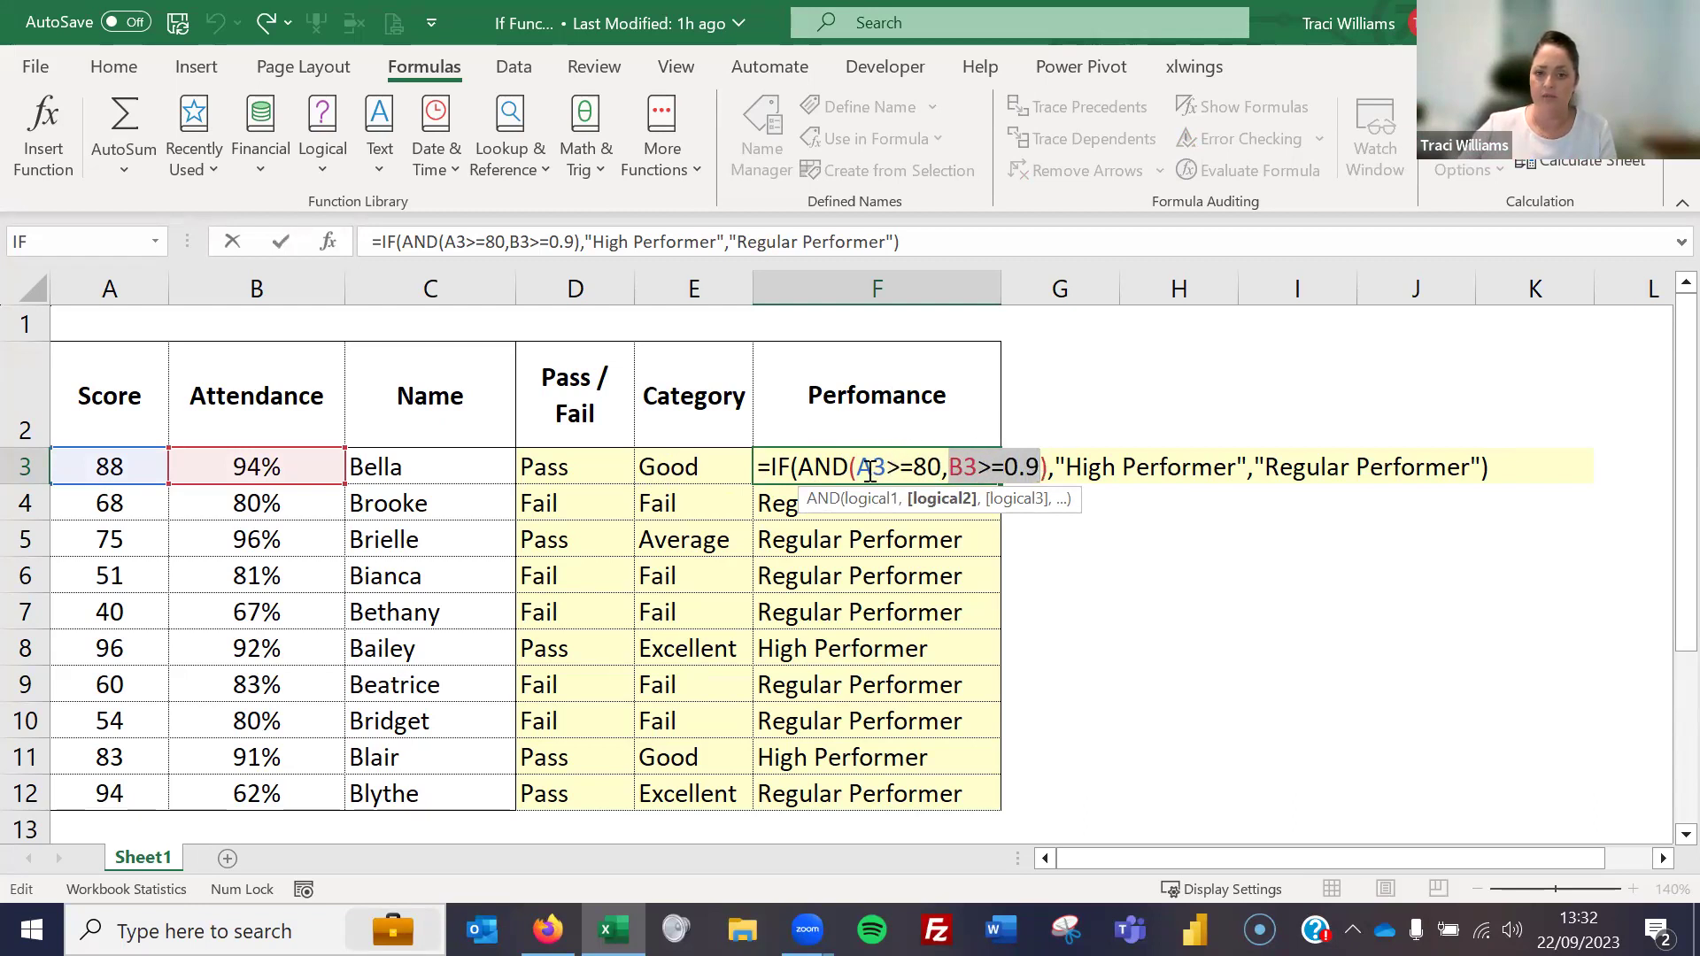
drag(800, 468, 1051, 453)
mouse_move(939, 448)
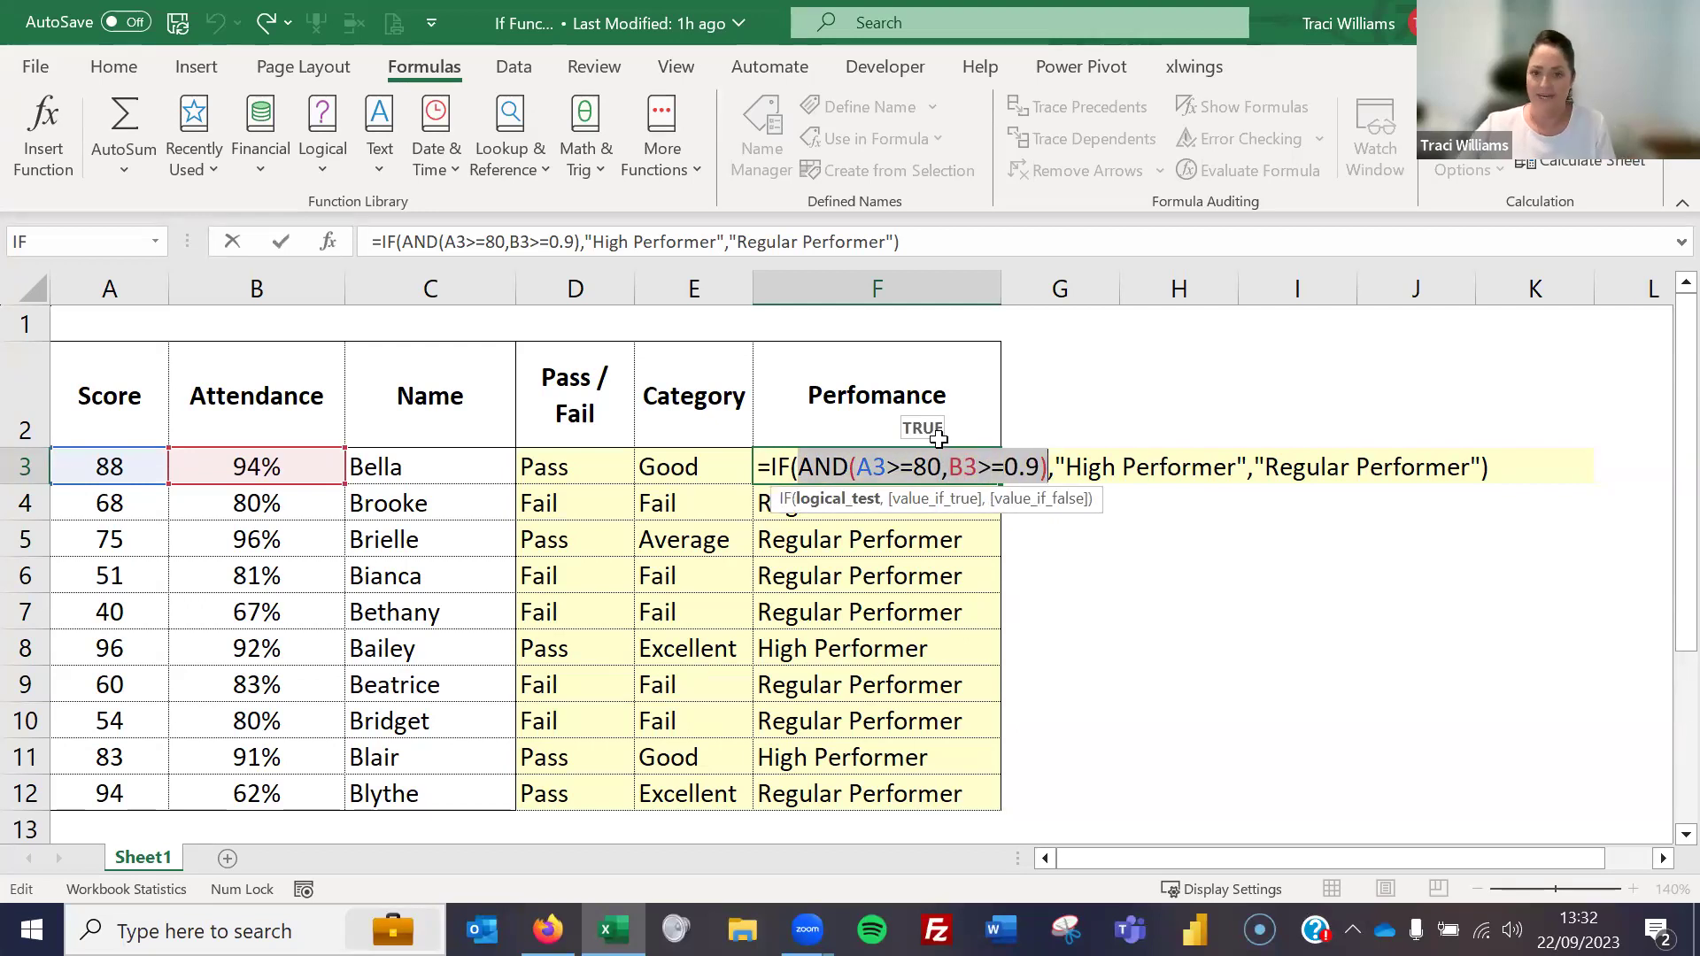
key(Escape)
Evaluate the conditions A4>=80 and B4>=0.9 within the F4 formula, then leave it unedited and return to F3
click(801, 509)
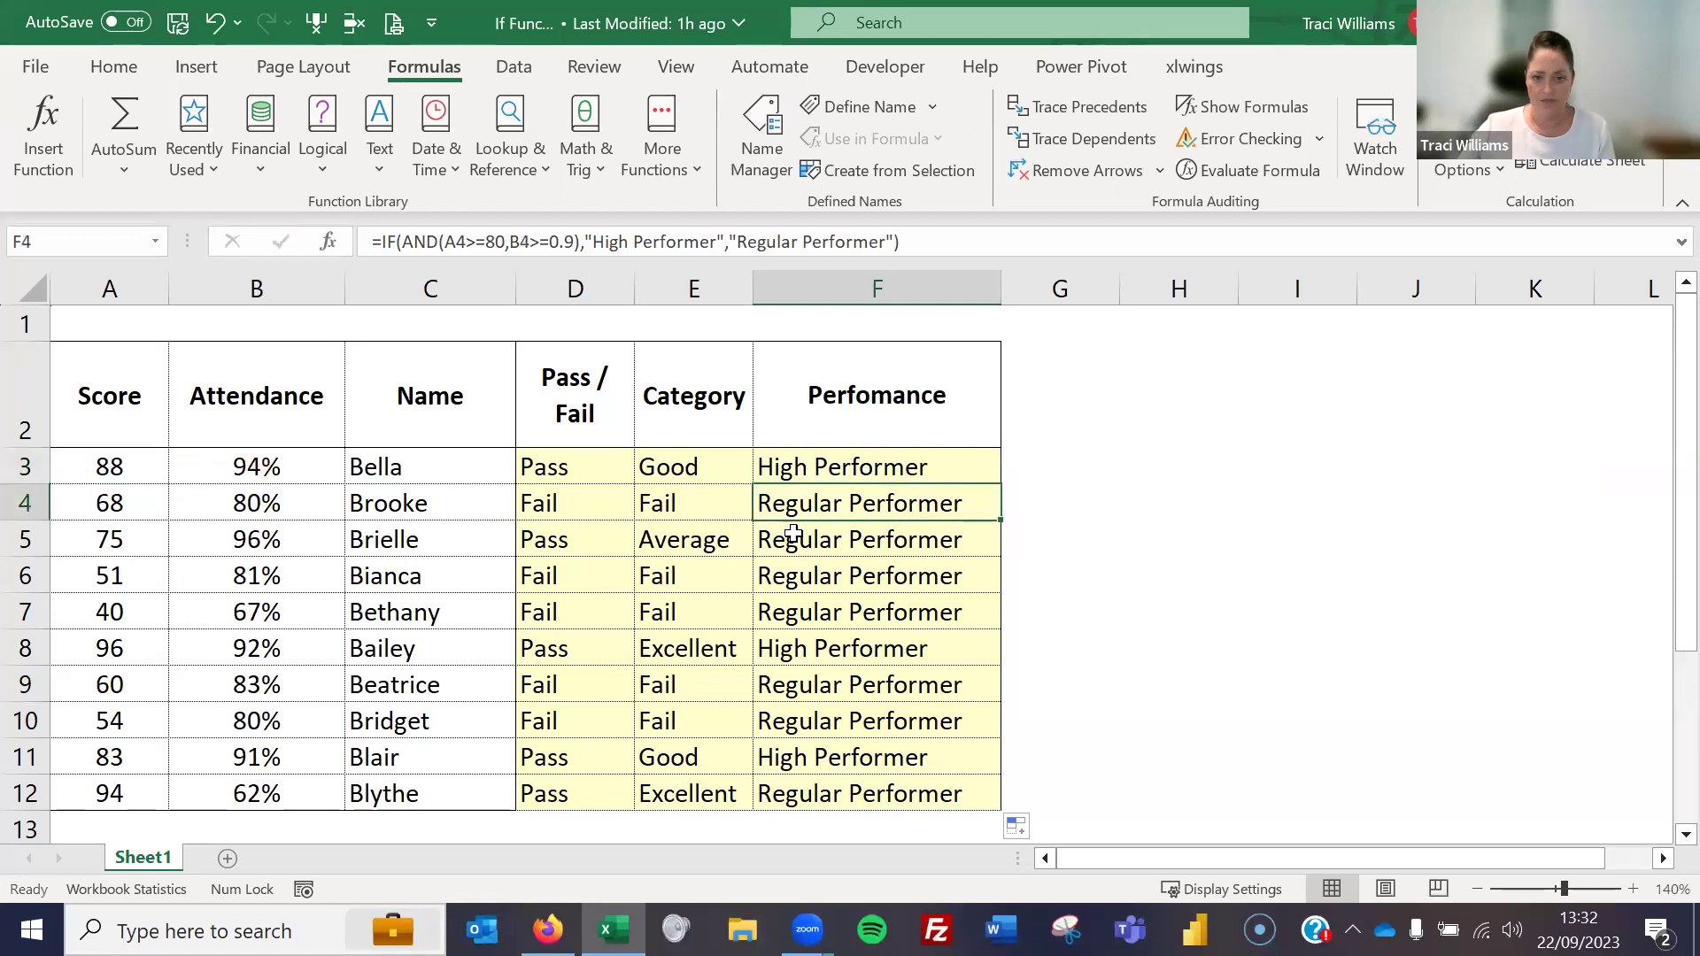
double_click(852, 503)
drag(859, 503, 942, 502)
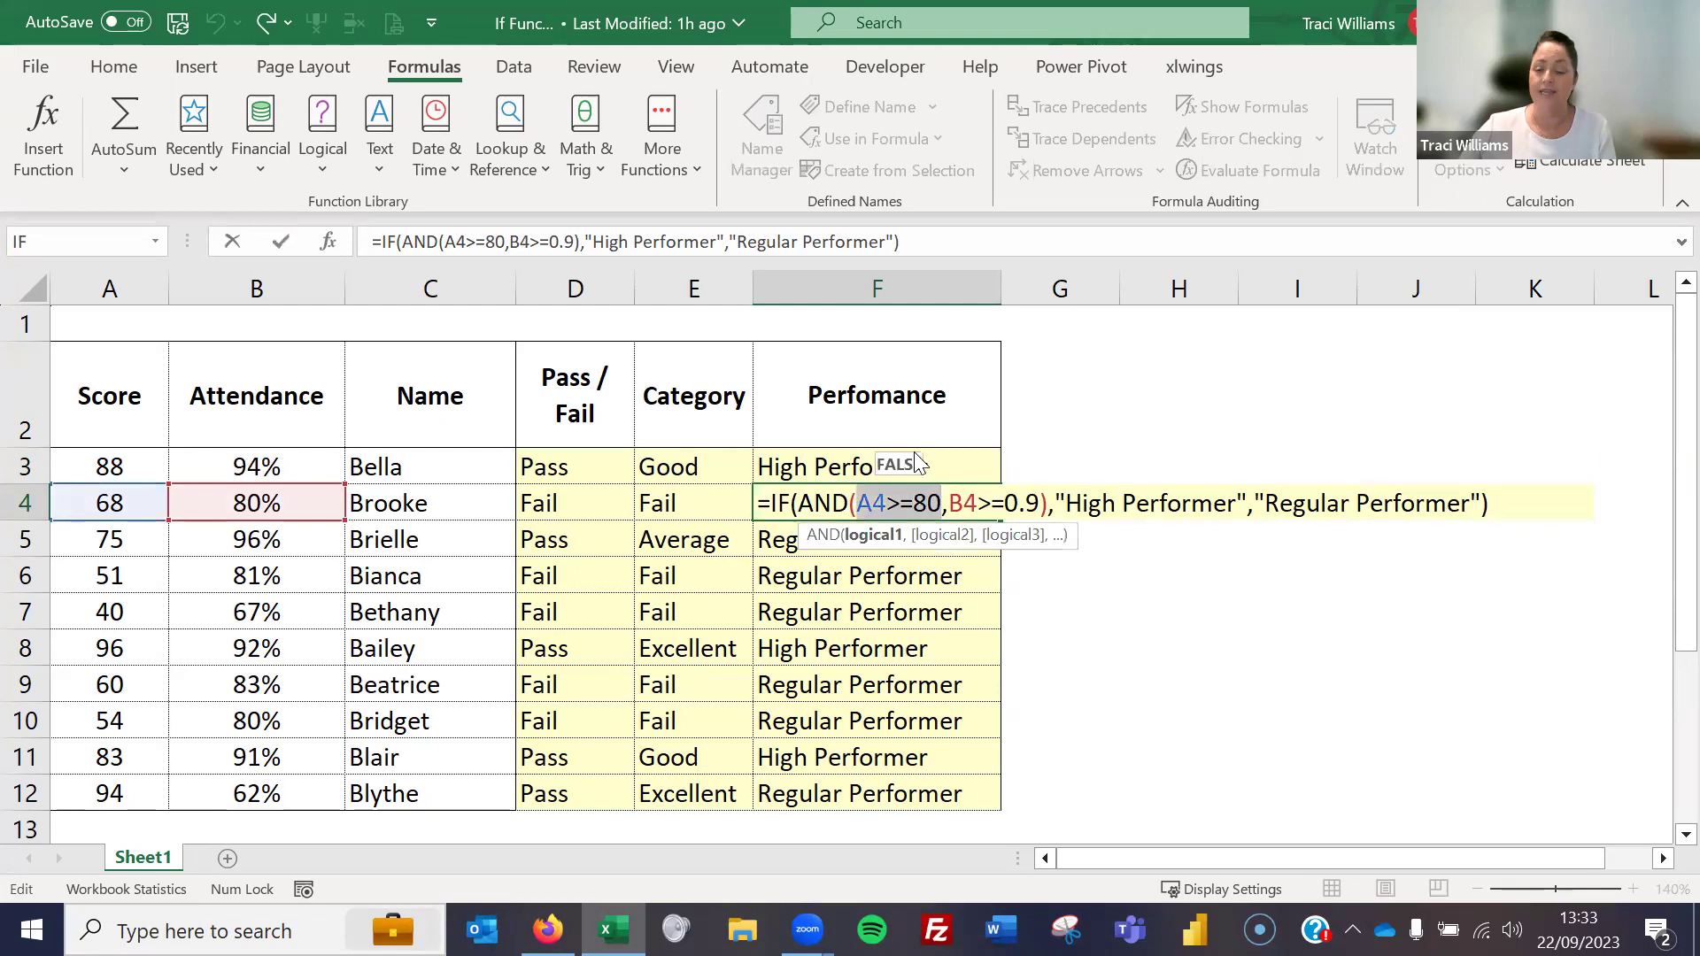
drag(947, 503, 1042, 503)
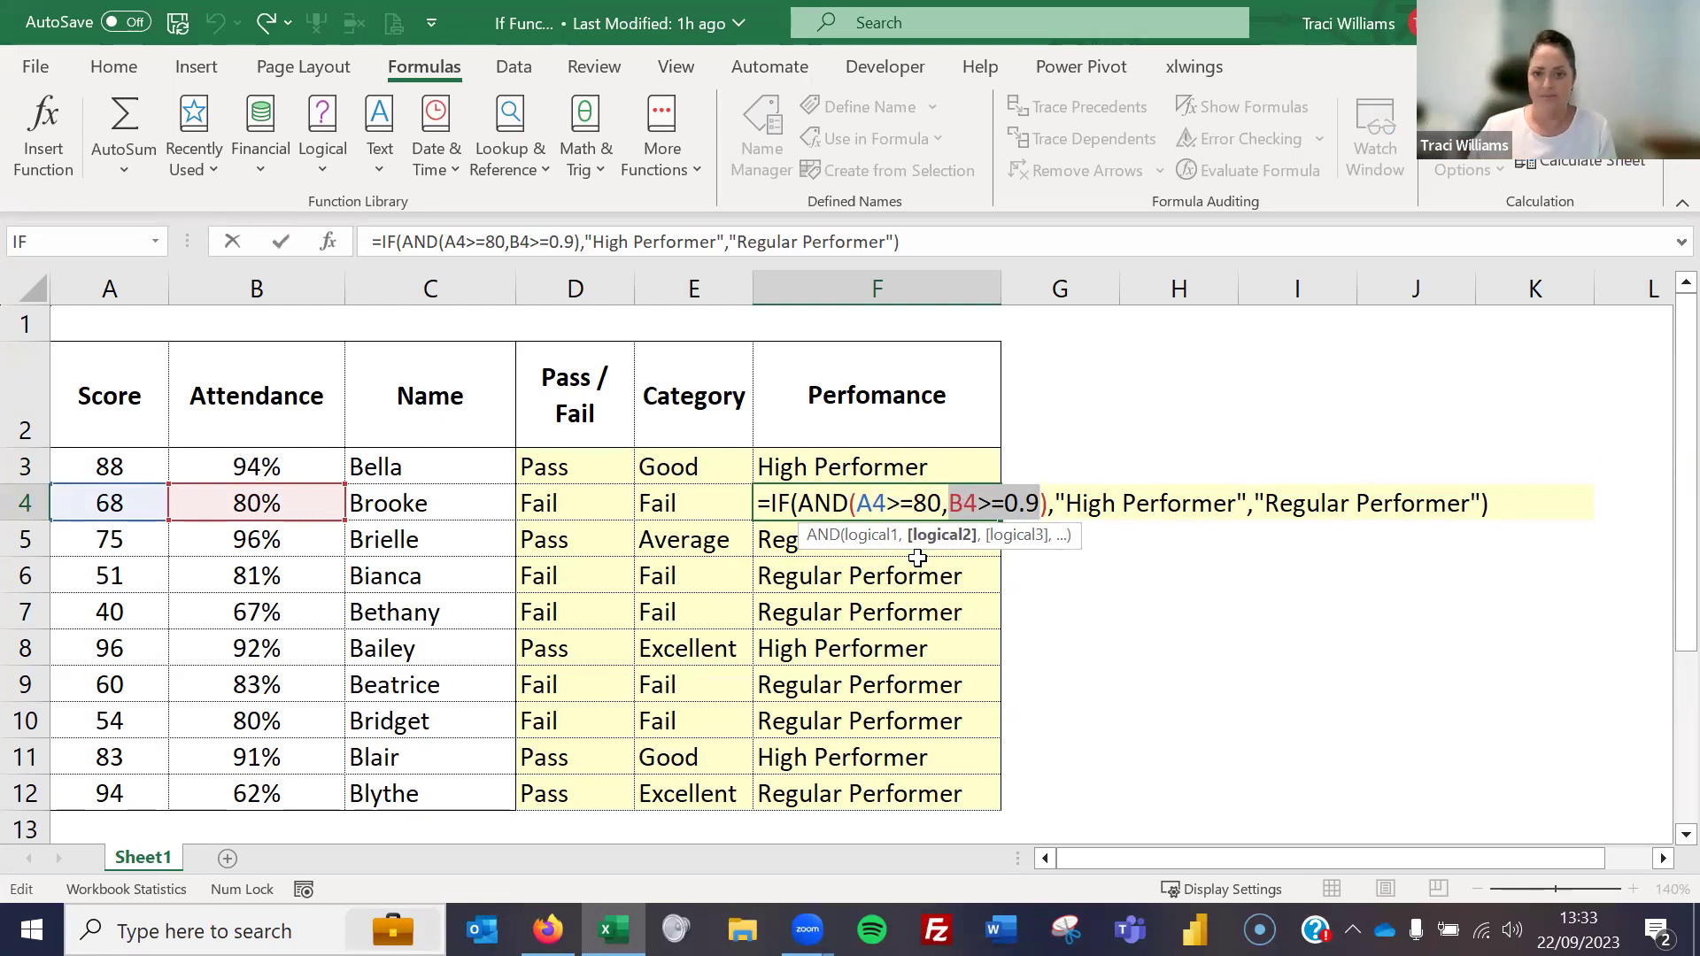
key(Escape)
click(909, 470)
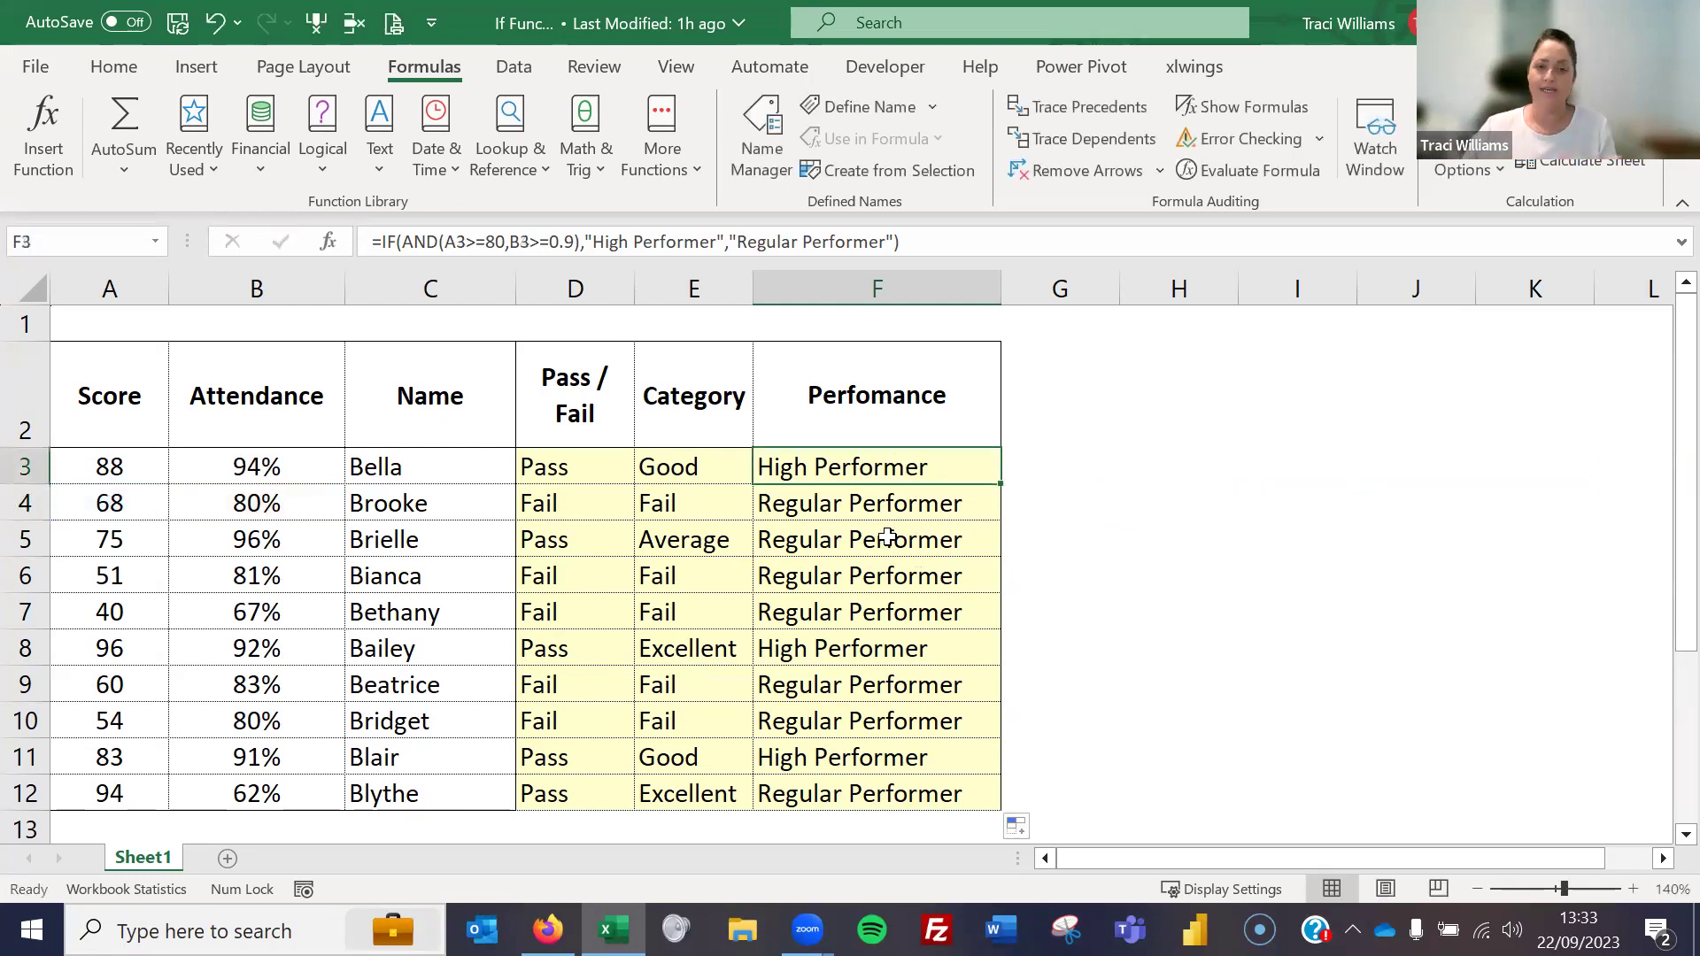